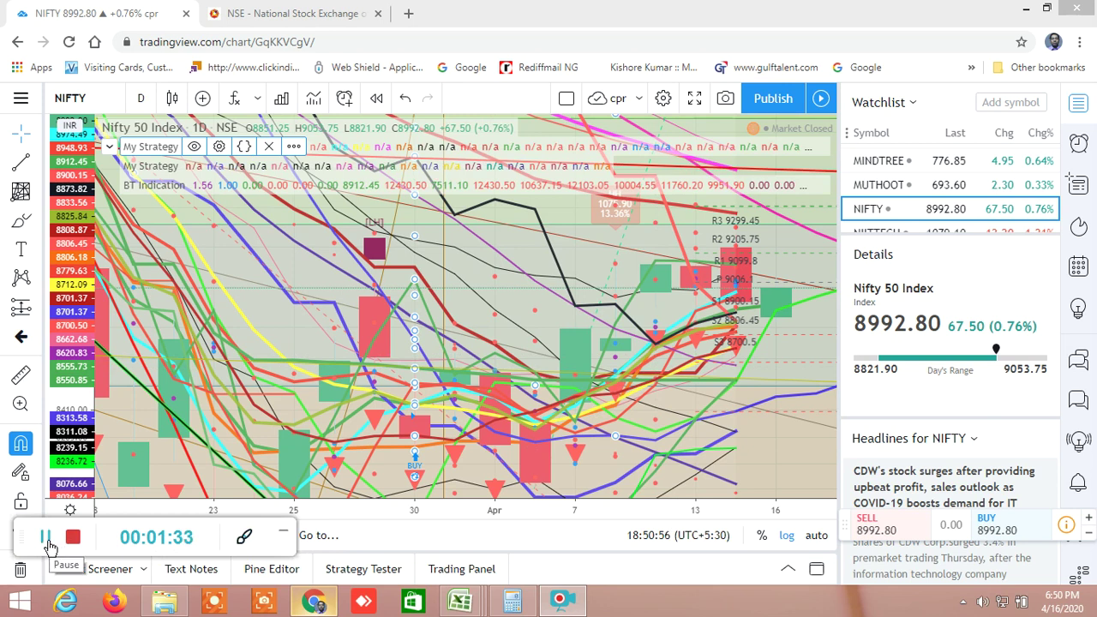
left_click(47, 540)
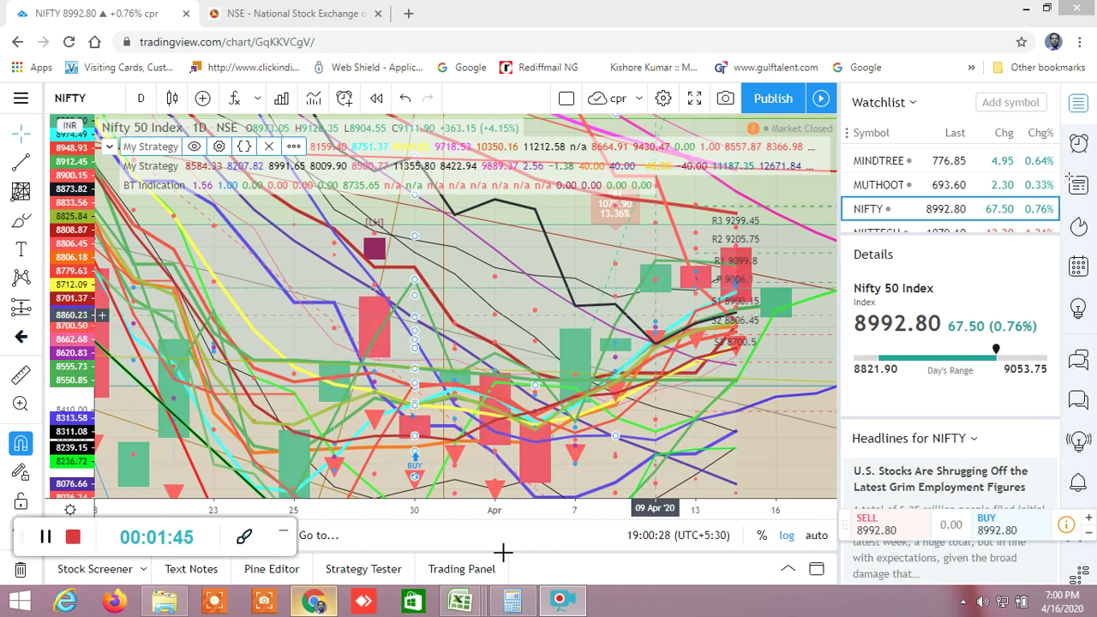
Switch to the BUY LEVEL AND SELL LEVEL CUM SCREENER workbook in Excel and examine its stock rows from the 360-degree analysis back to the typical price columns.
mouse_move(460, 601)
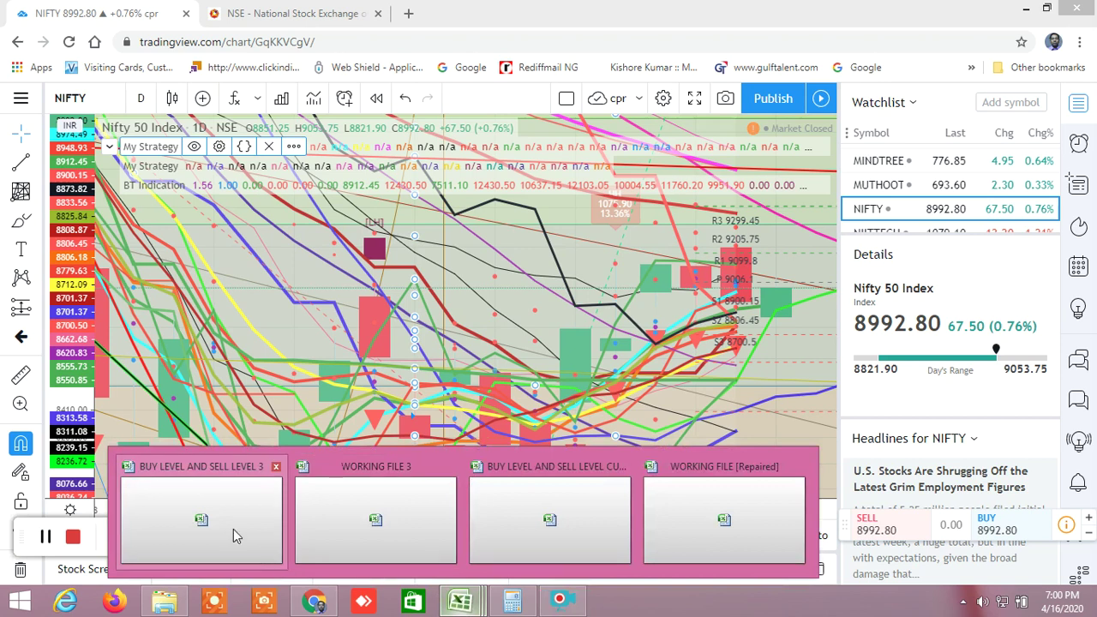
left_click(566, 524)
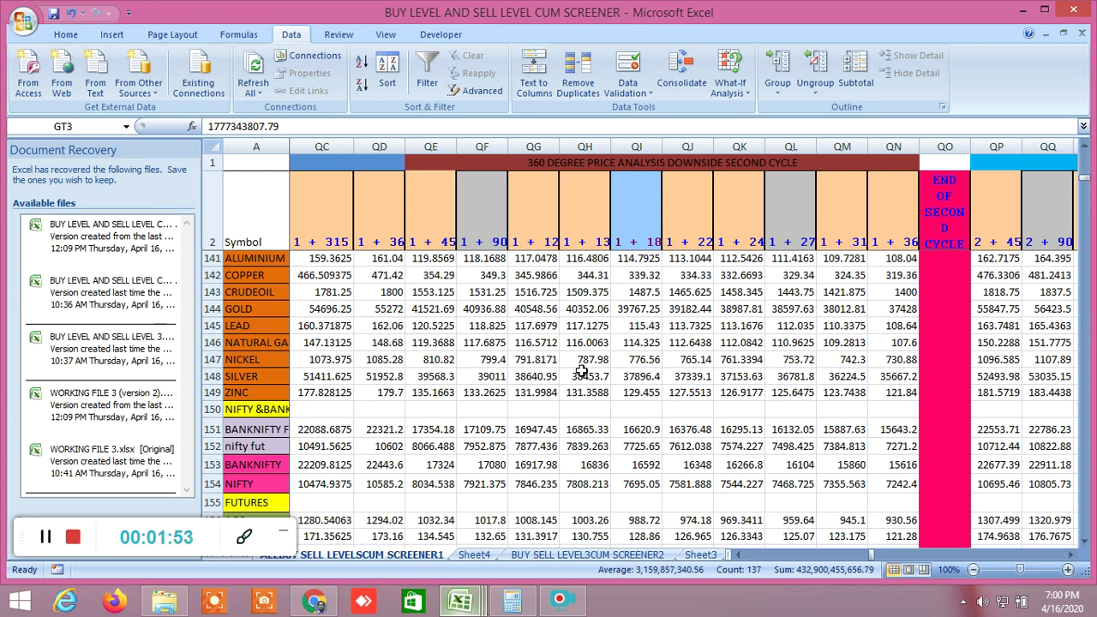
scroll(657, 412, "up", 20)
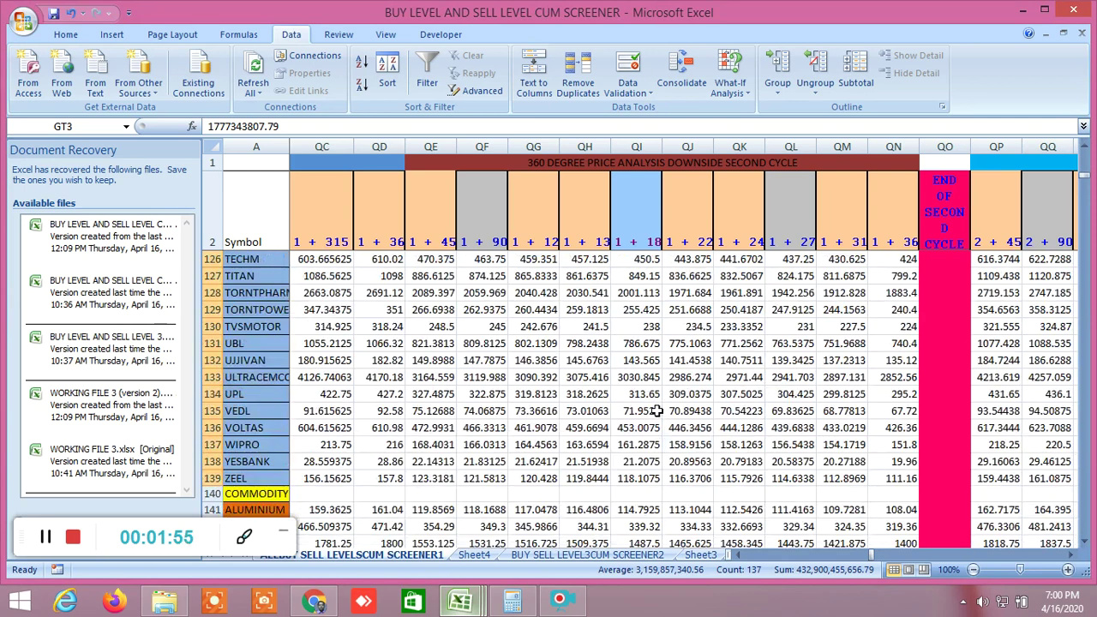
scroll(656, 411, "up", 18)
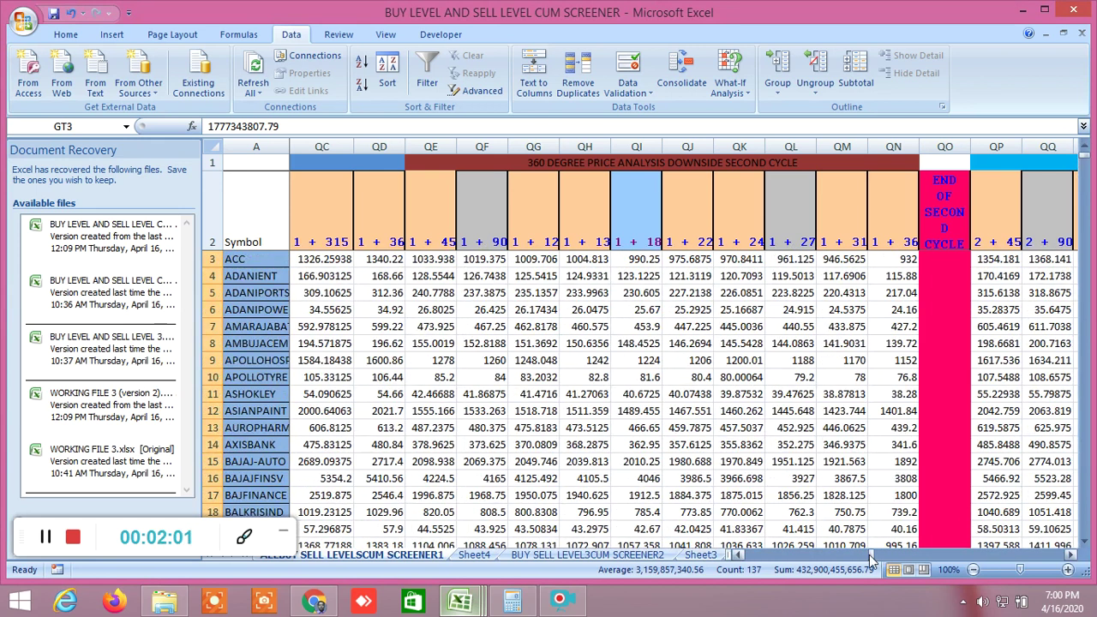
left_click_drag(872, 559, 766, 572)
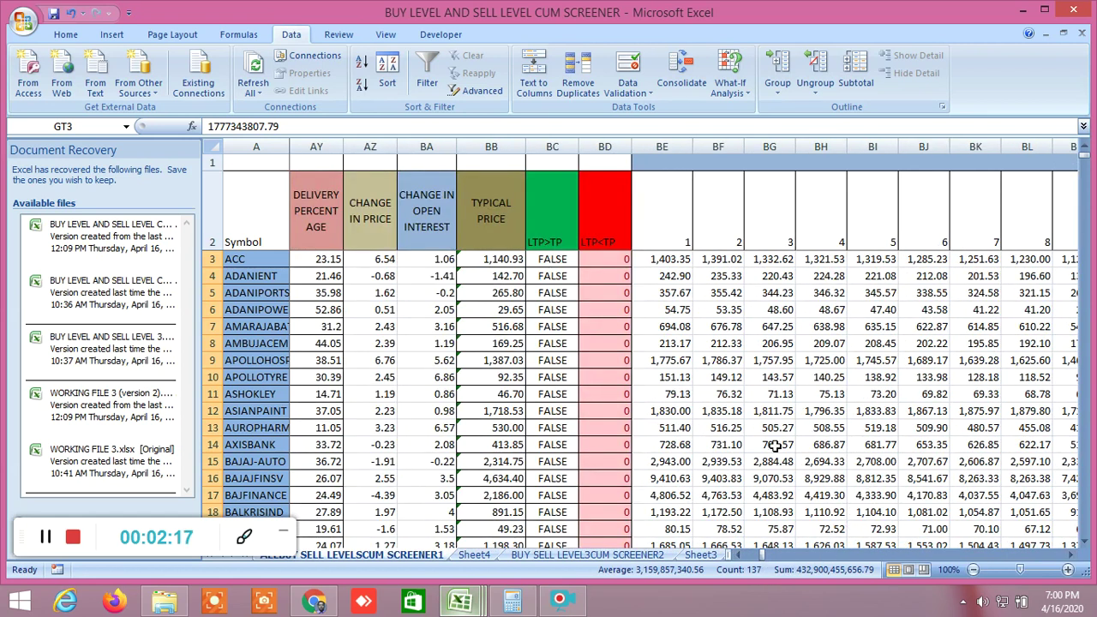
Check the NIFTY chart in Chrome, then return to the screener workbook in Excel and view the high, low, close and BUY LEVEL AND SELL LEVELS 1 columns.
left_click(326, 600)
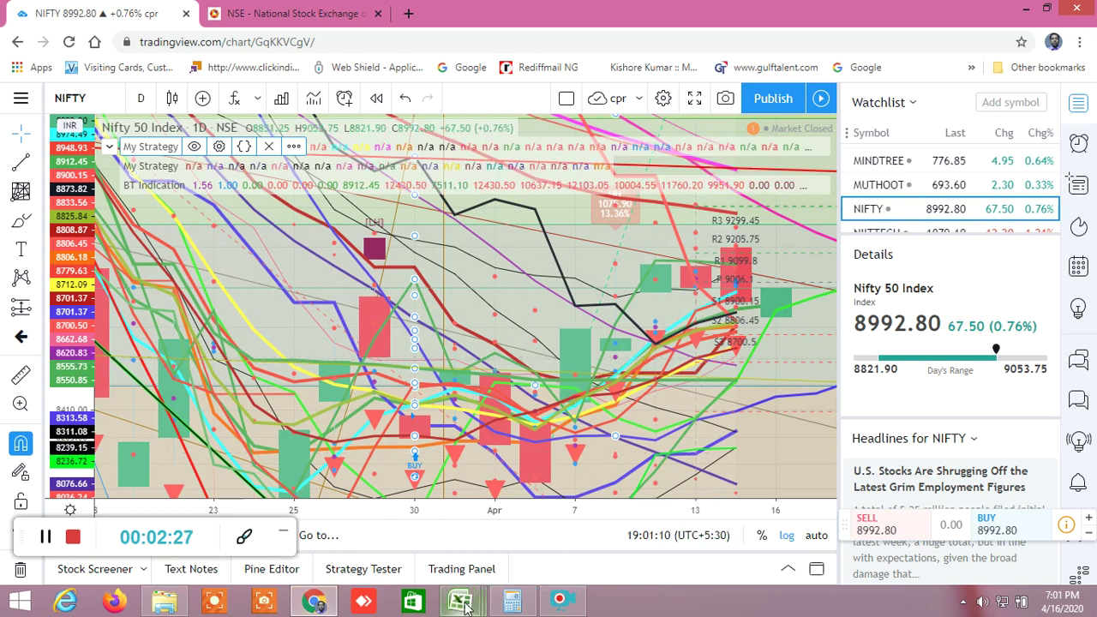
mouse_move(464, 605)
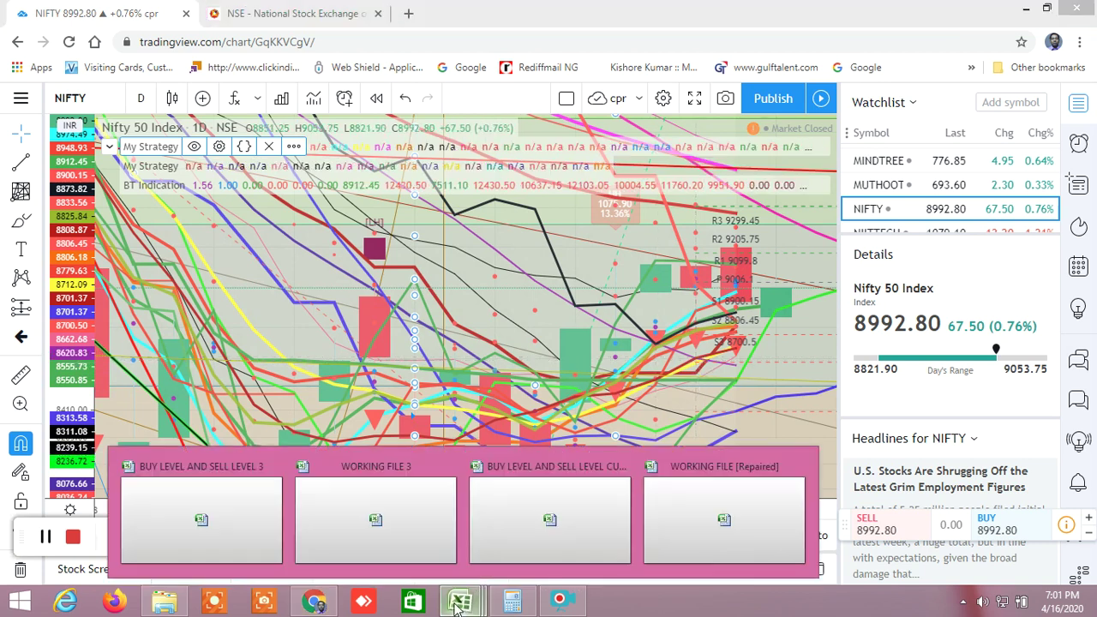
left_click(581, 513)
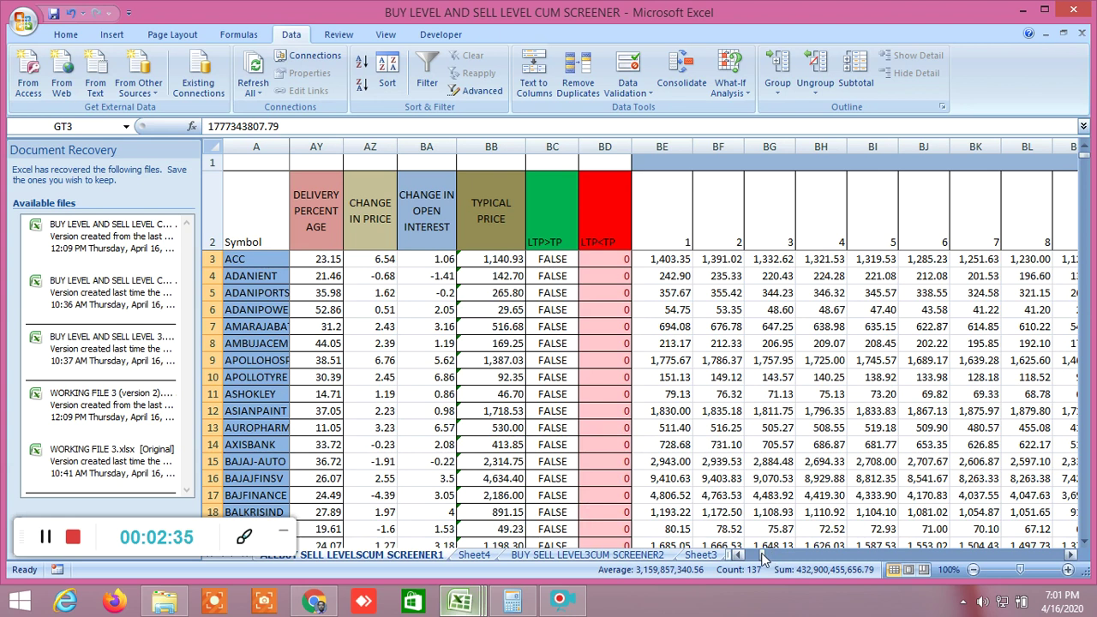
left_click_drag(763, 557, 741, 558)
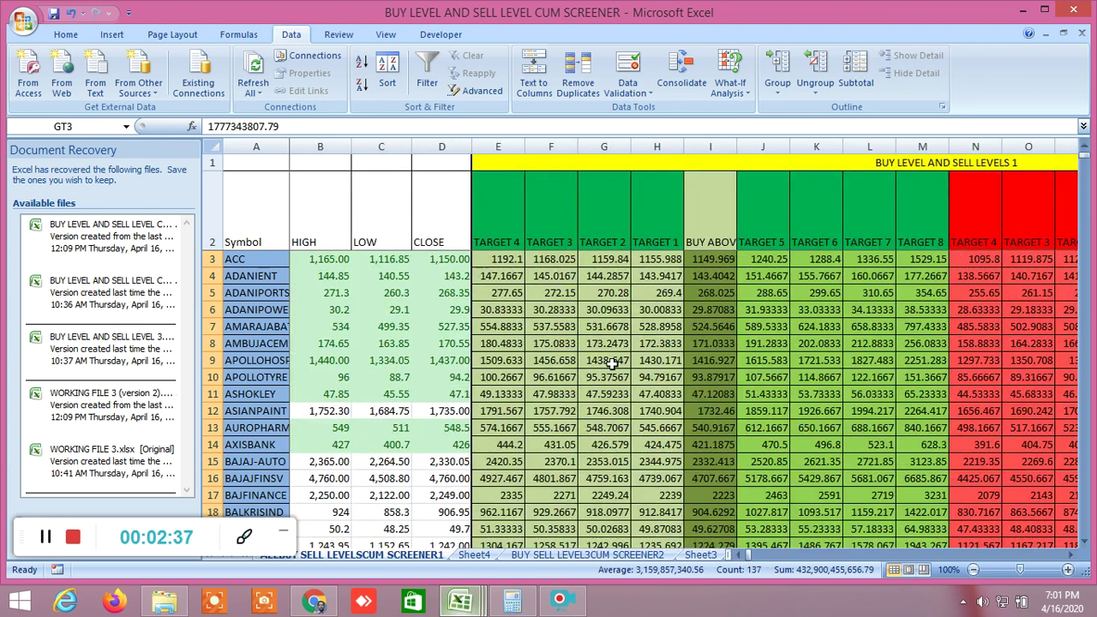
mouse_move(482, 606)
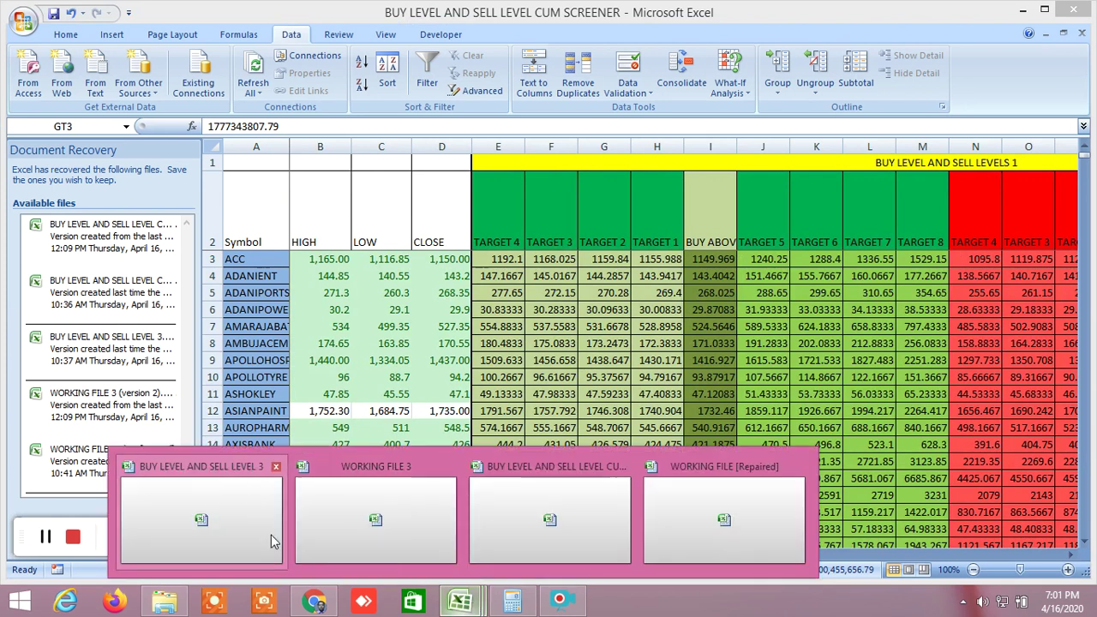
left_click(569, 506)
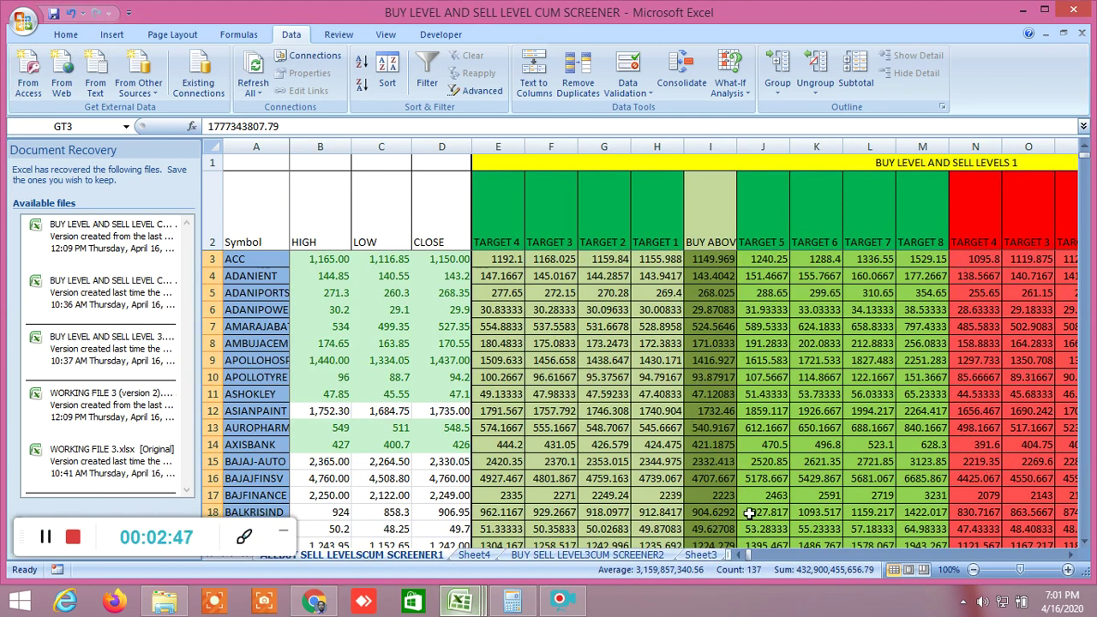
mouse_move(481, 609)
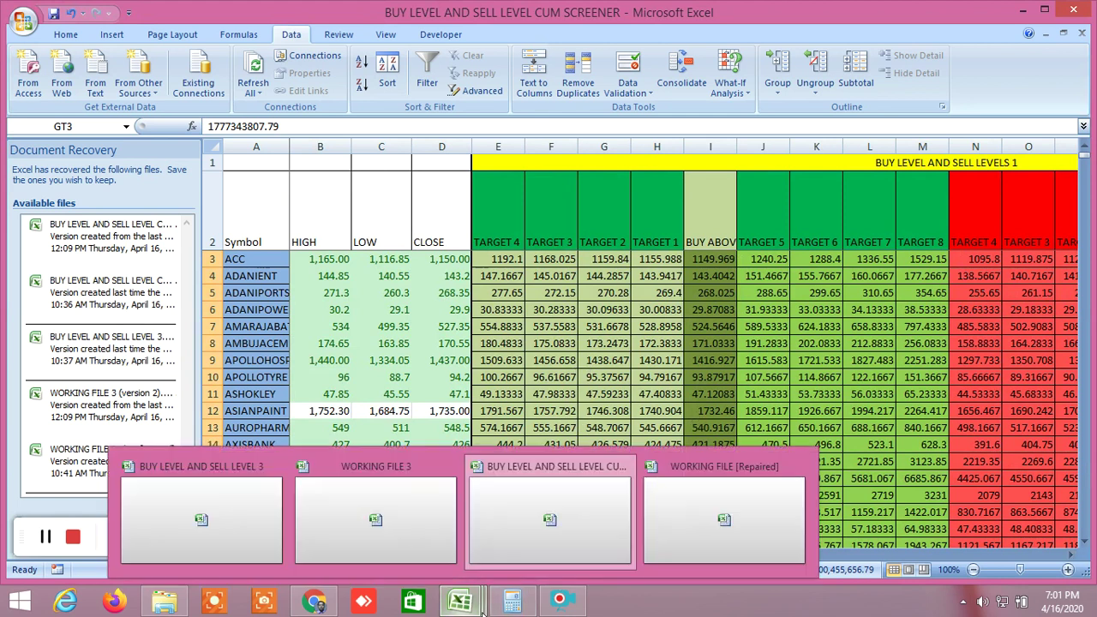
left_click(567, 528)
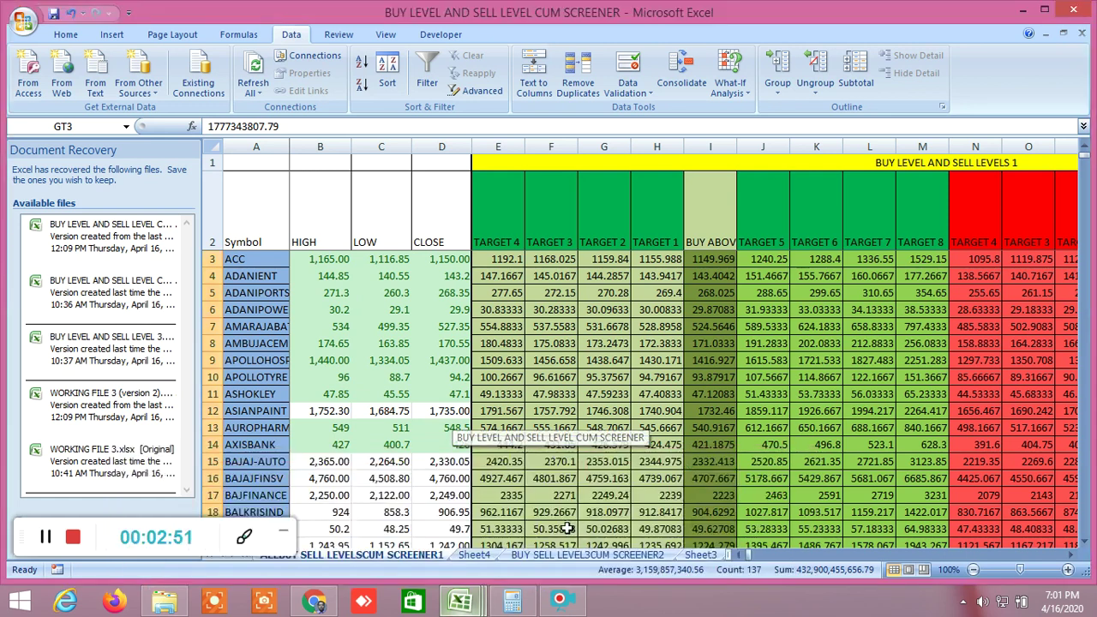
Switch to the TradingView NIFTY daily chart in Chrome and examine the April 2020 candles against the pivot levels and indicator lines.
left_click(330, 607)
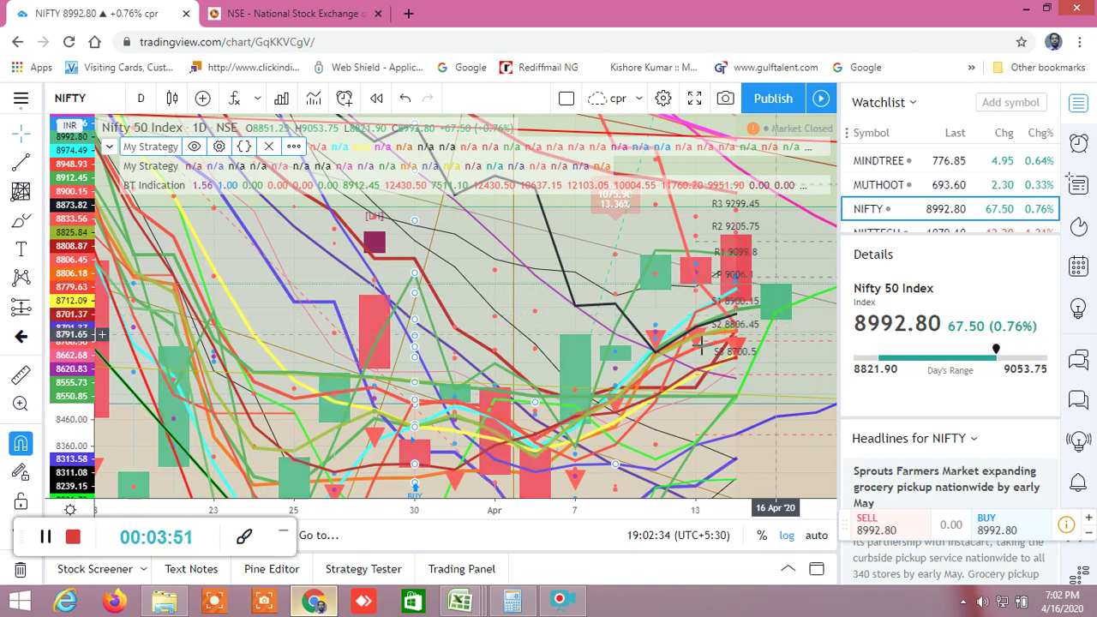
left_click_drag(81, 347, 56, 204)
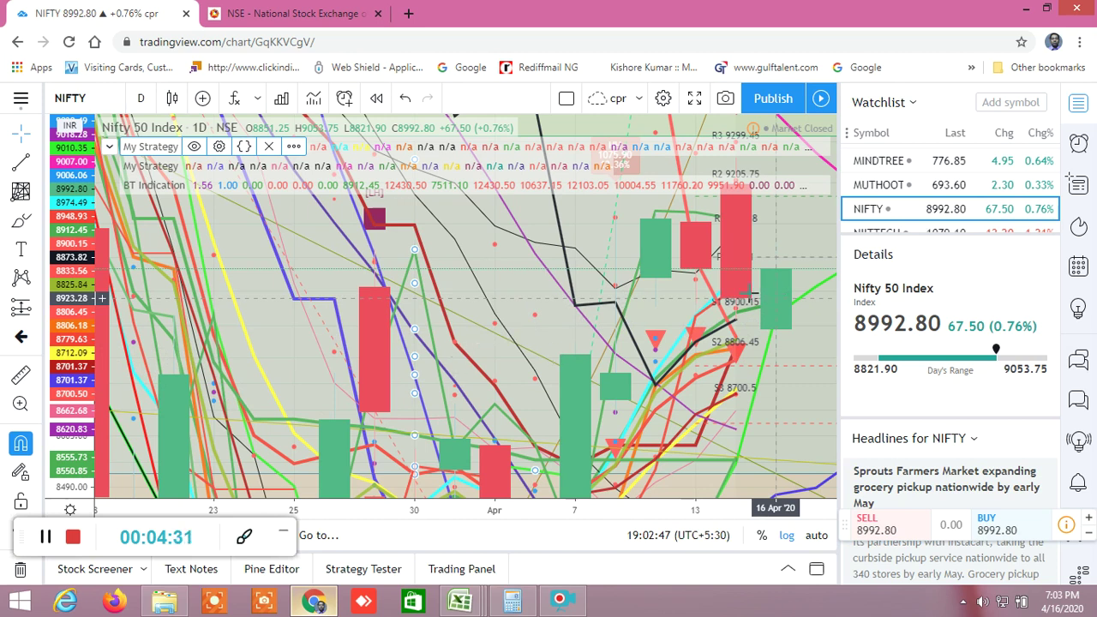
scroll(748, 295, "down", 2)
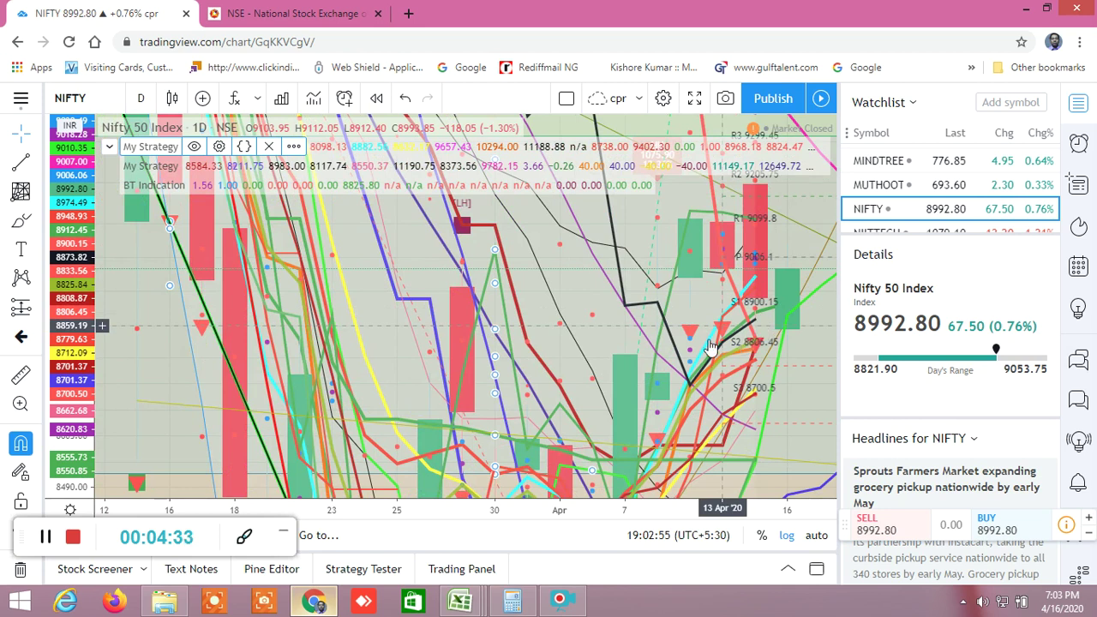
scroll(638, 349, "up", 2)
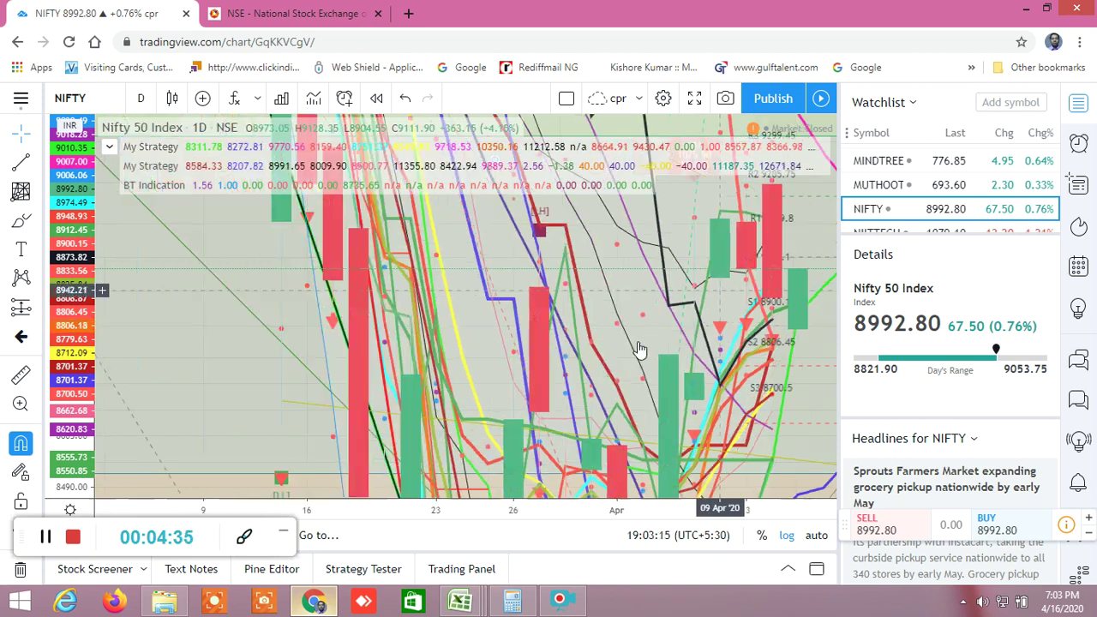
scroll(639, 349, "up", 3)
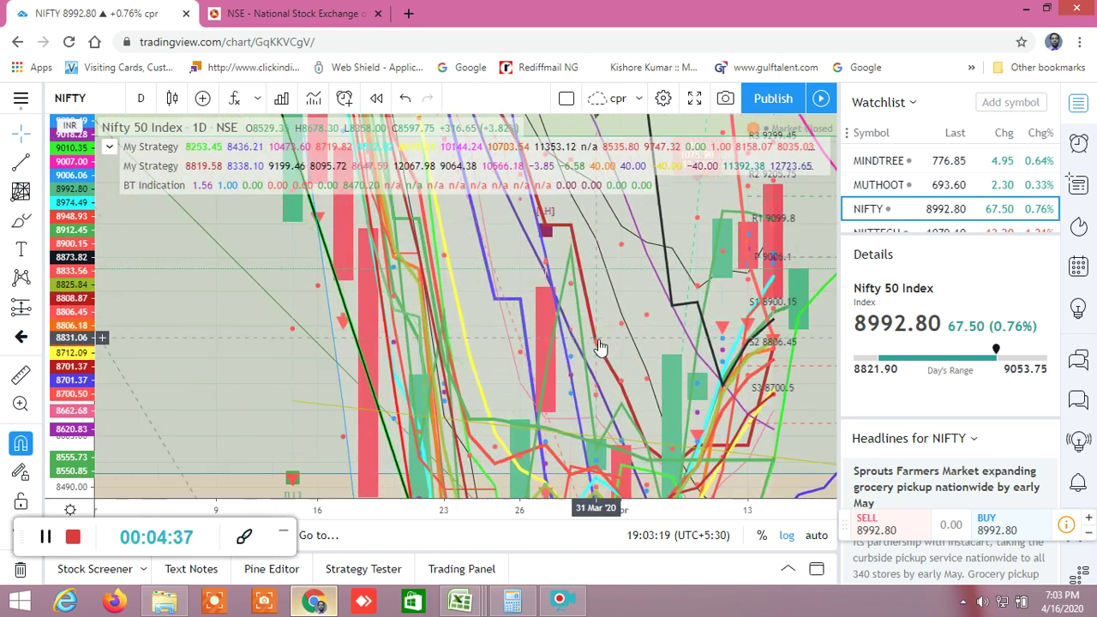
scroll(590, 349, "up", 1)
scroll(590, 349, "up", 2)
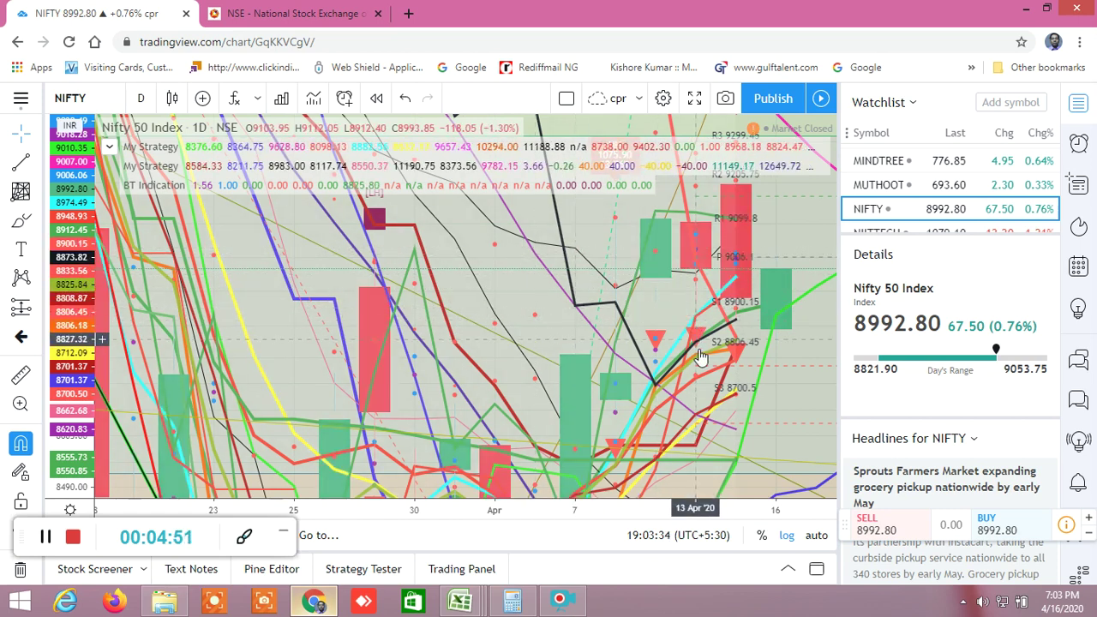
scroll(677, 295, "down", 3)
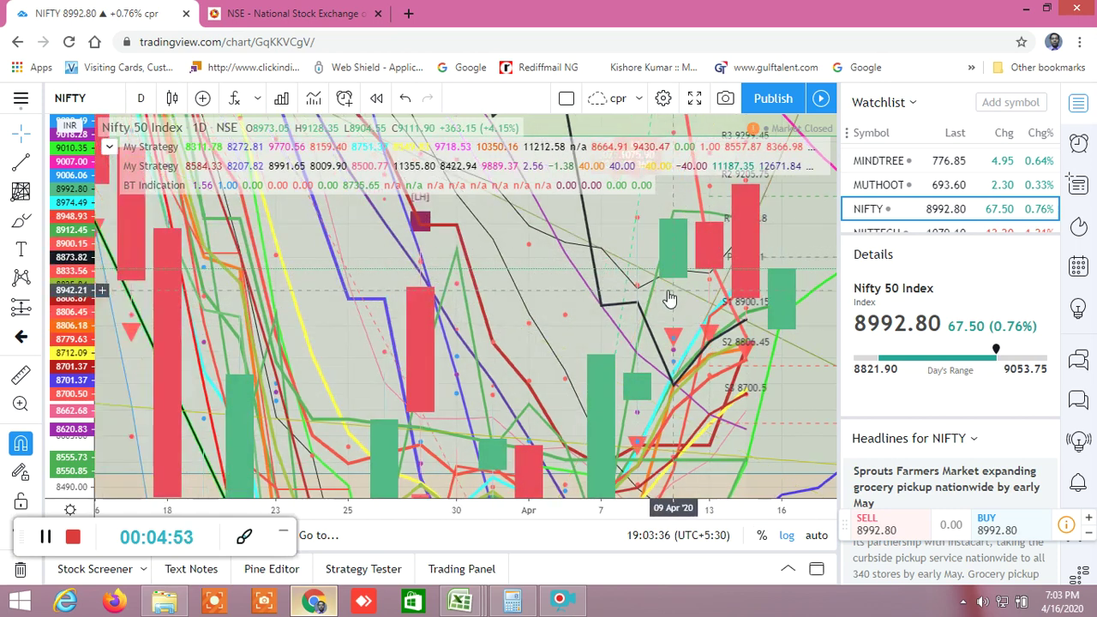
scroll(673, 308, "up", 3)
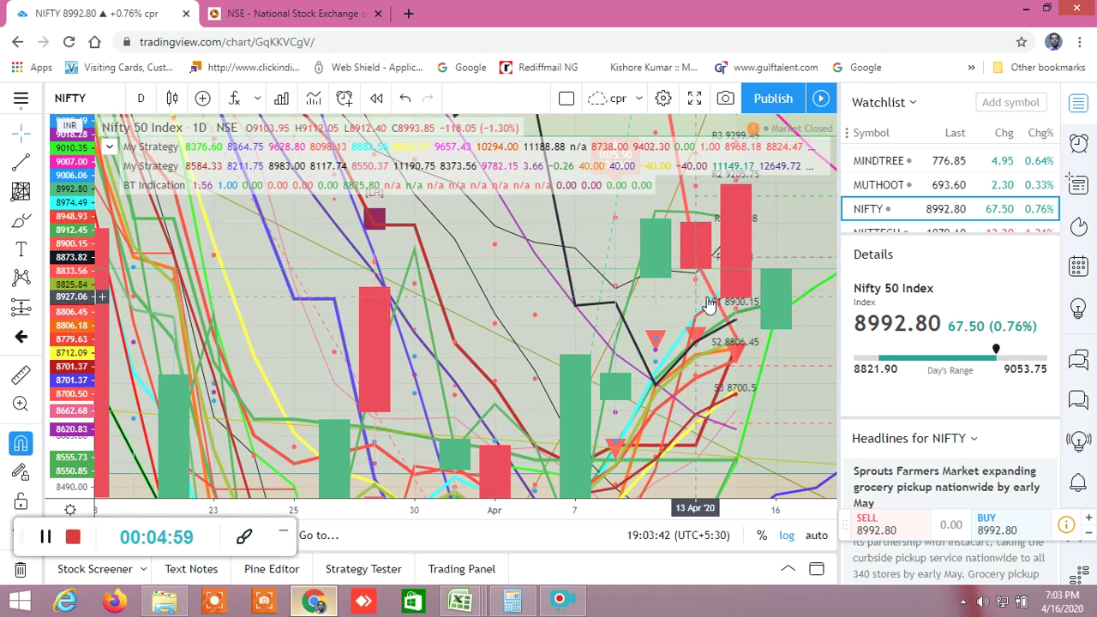
scroll(698, 309, "down", 2)
scroll(708, 304, "down", 1)
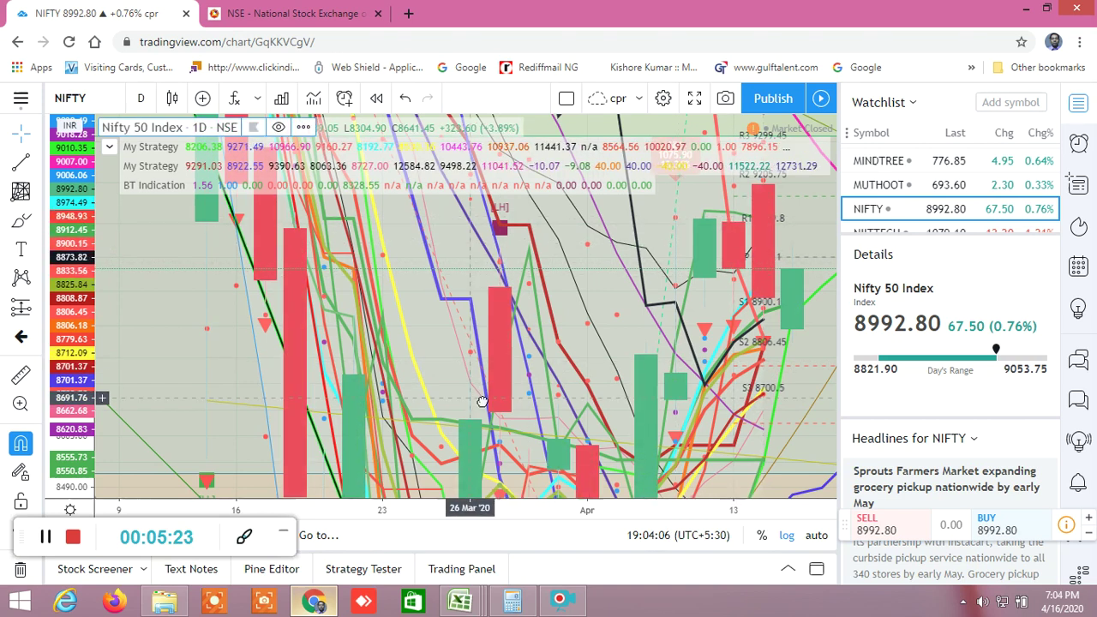
Examine the late March and April 2020 candles against the R1 to R3 resistance levels and the falling indicator lines.
left_click_drag(549, 343, 532, 495)
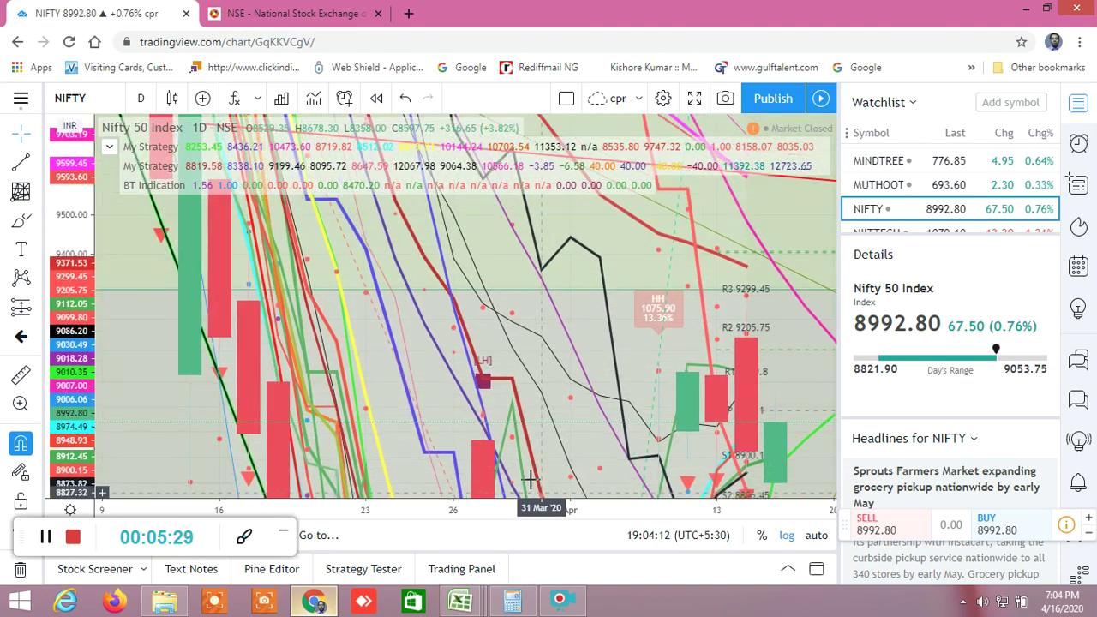
left_click_drag(534, 434, 500, 288)
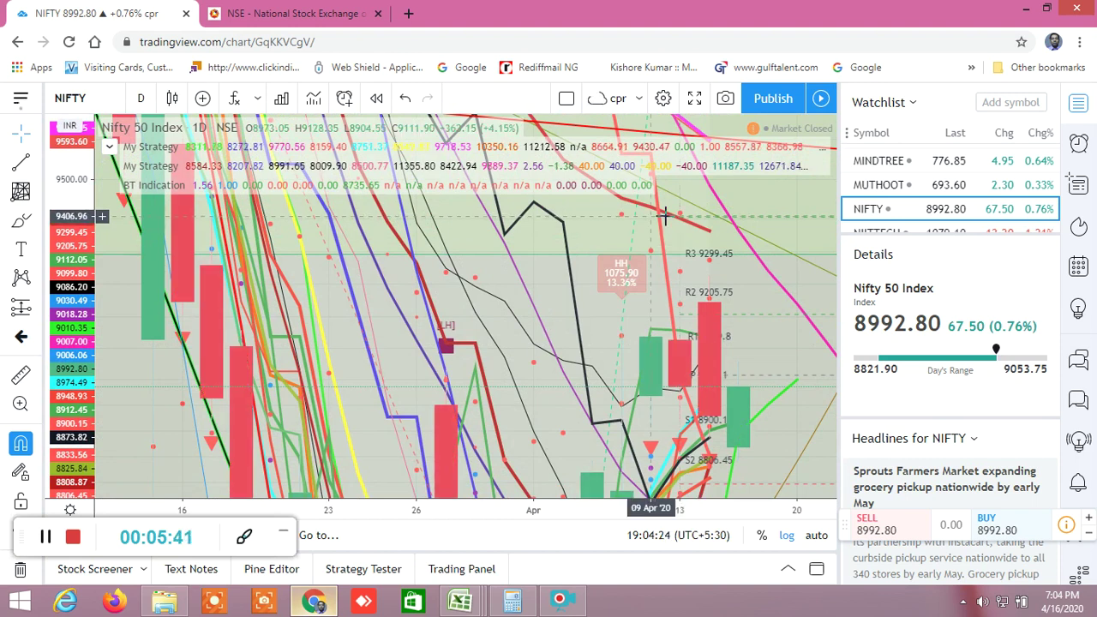
scroll(658, 312, "down", 3)
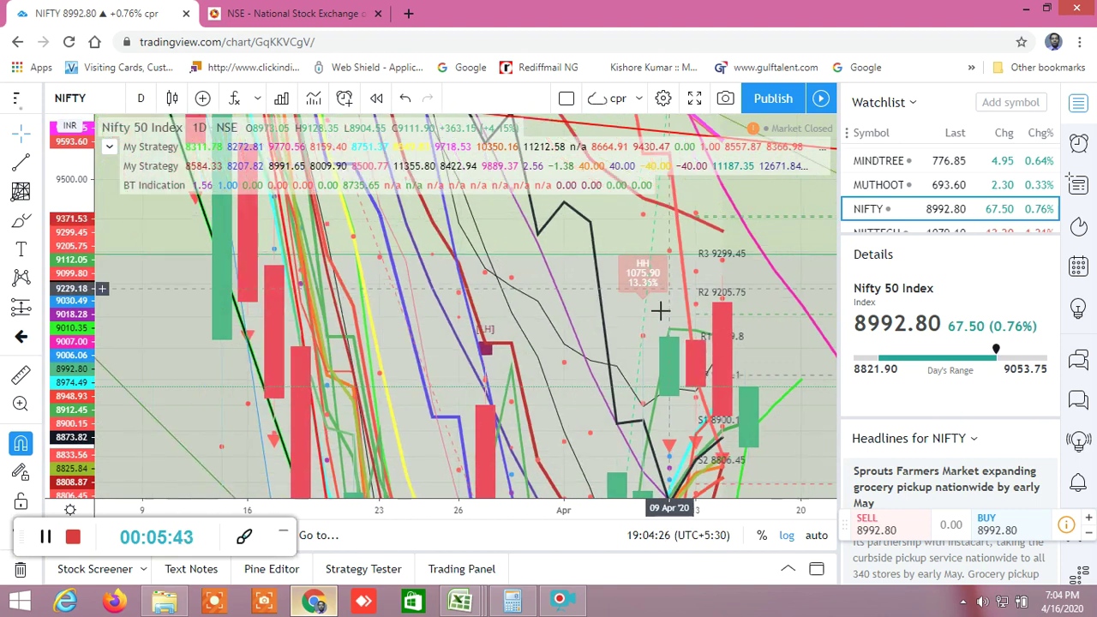
scroll(658, 312, "down", 5)
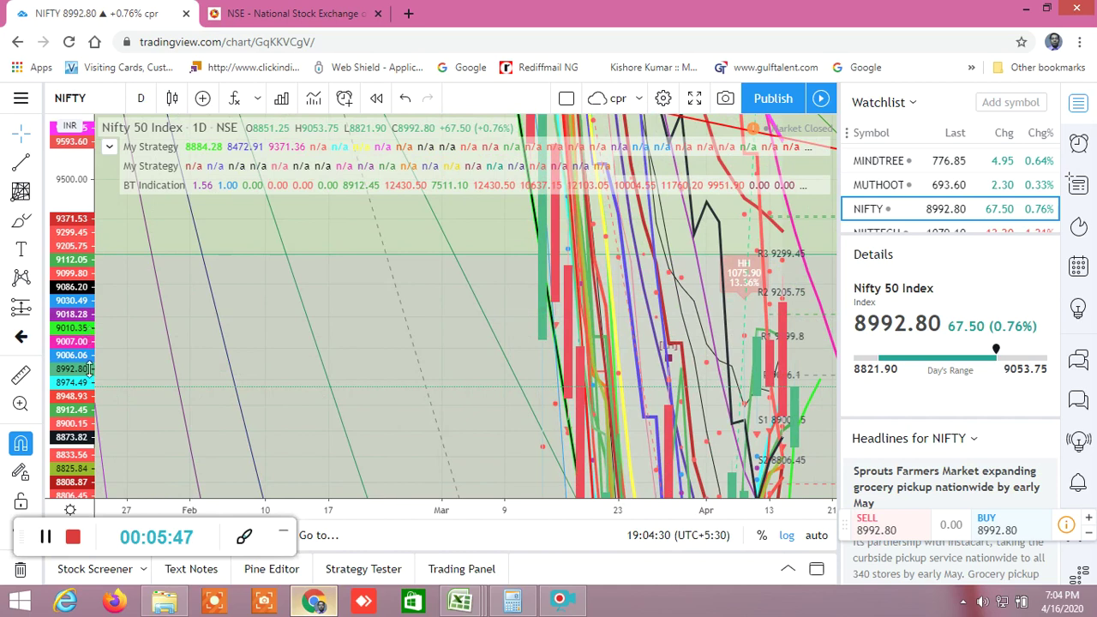
Examine the Fibonacci retracement levels from 0.382 to 0.786 against the price decline on the NIFTY daily chart.
left_click_drag(89, 369, 88, 453)
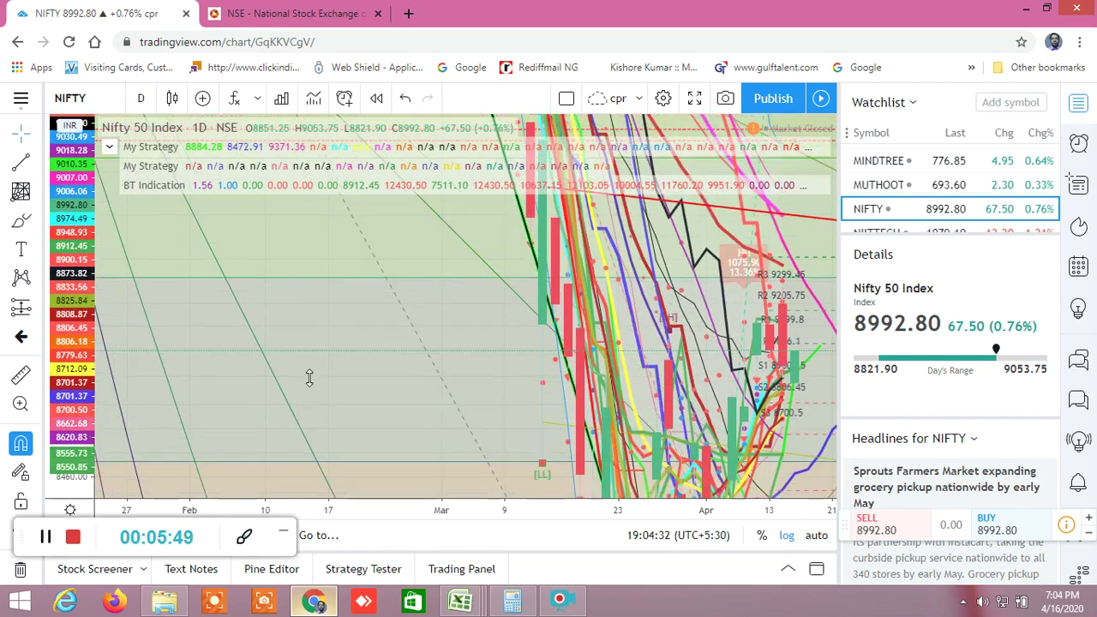
scroll(561, 333, "down", 4)
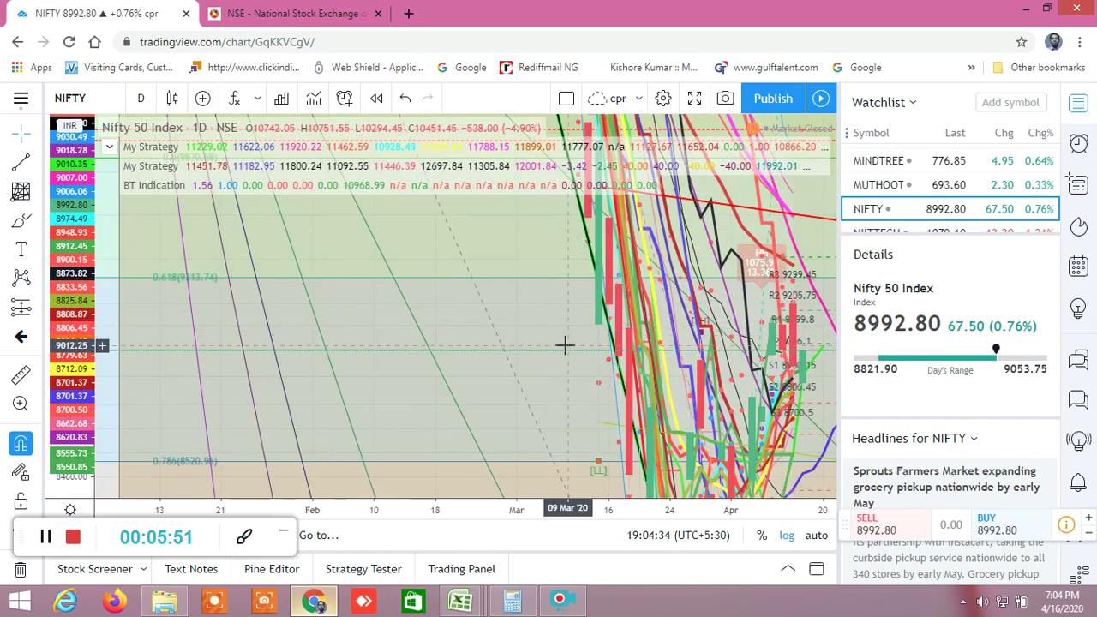
scroll(564, 344, "down", 2)
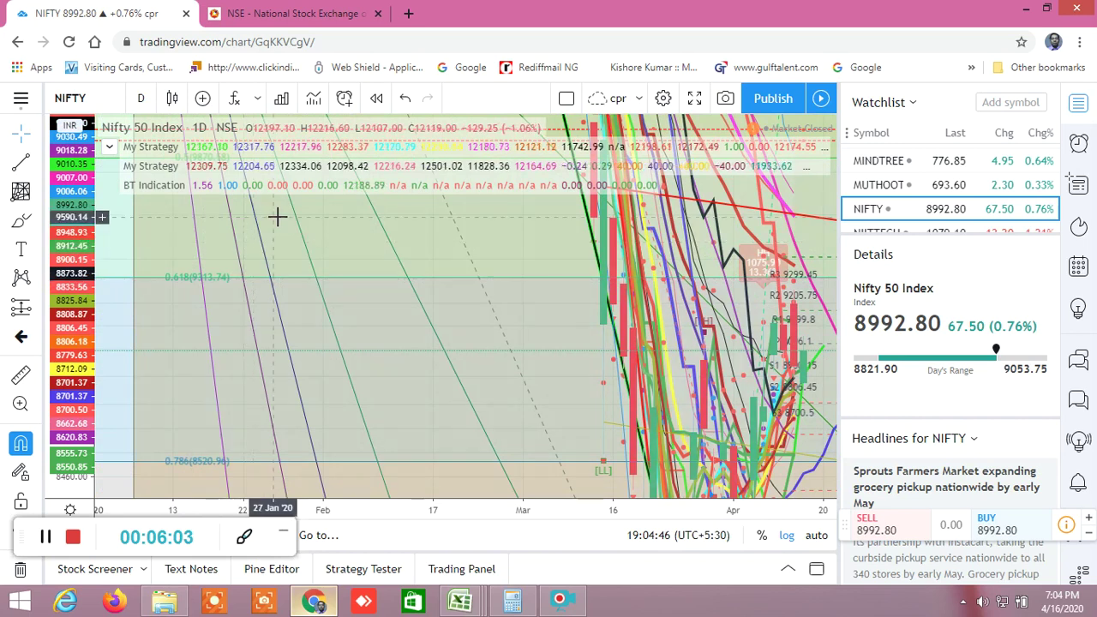
scroll(328, 235, "down", 5)
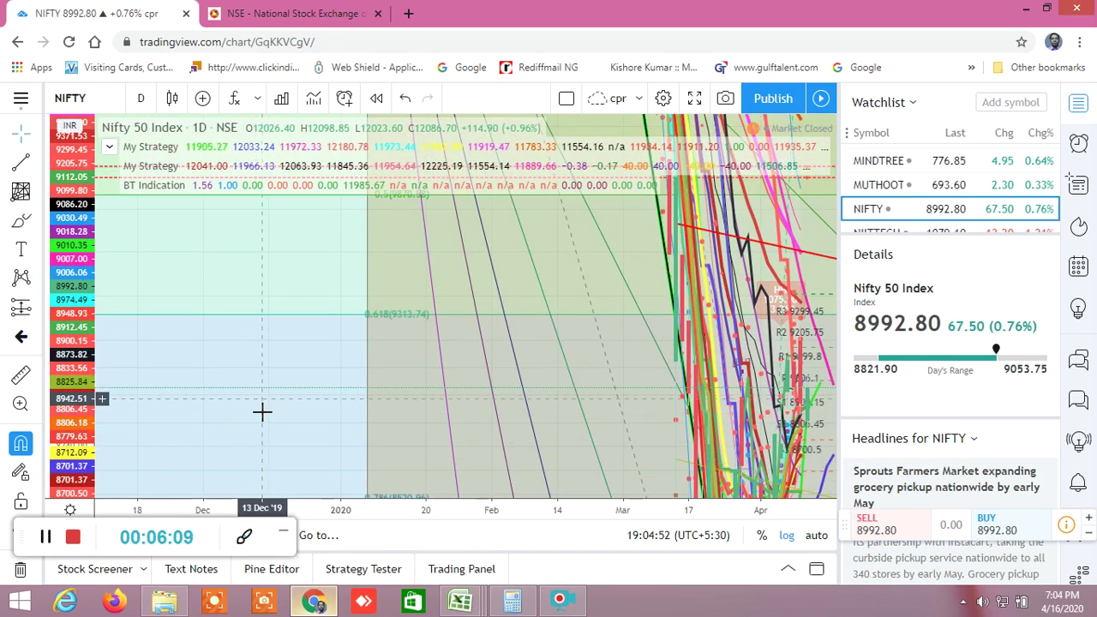
left_click_drag(262, 412, 264, 410)
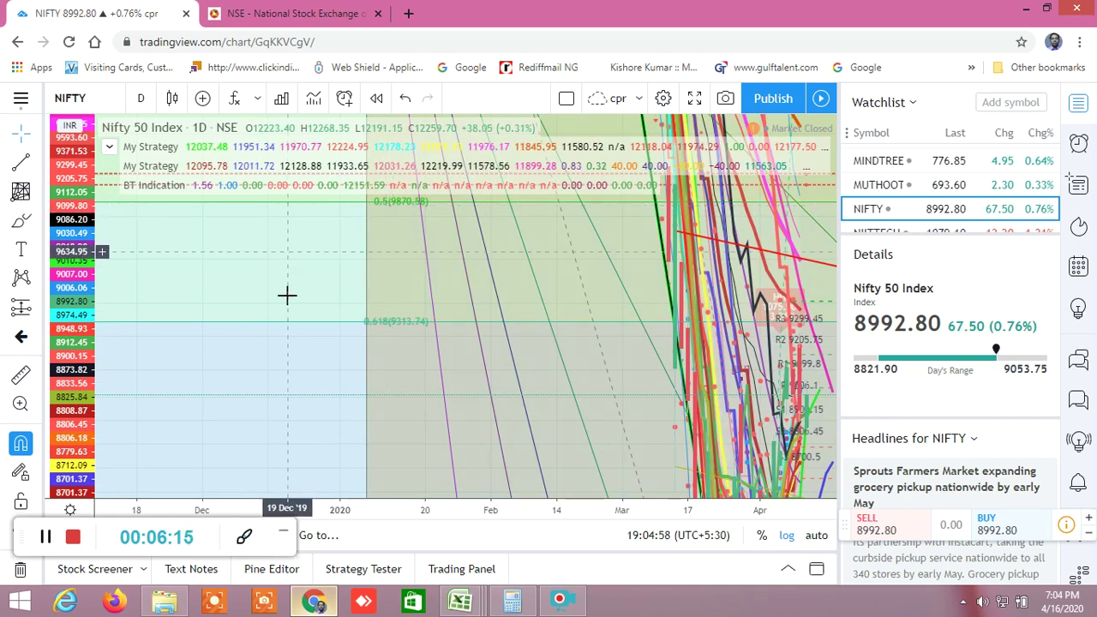
left_click_drag(287, 296, 272, 424)
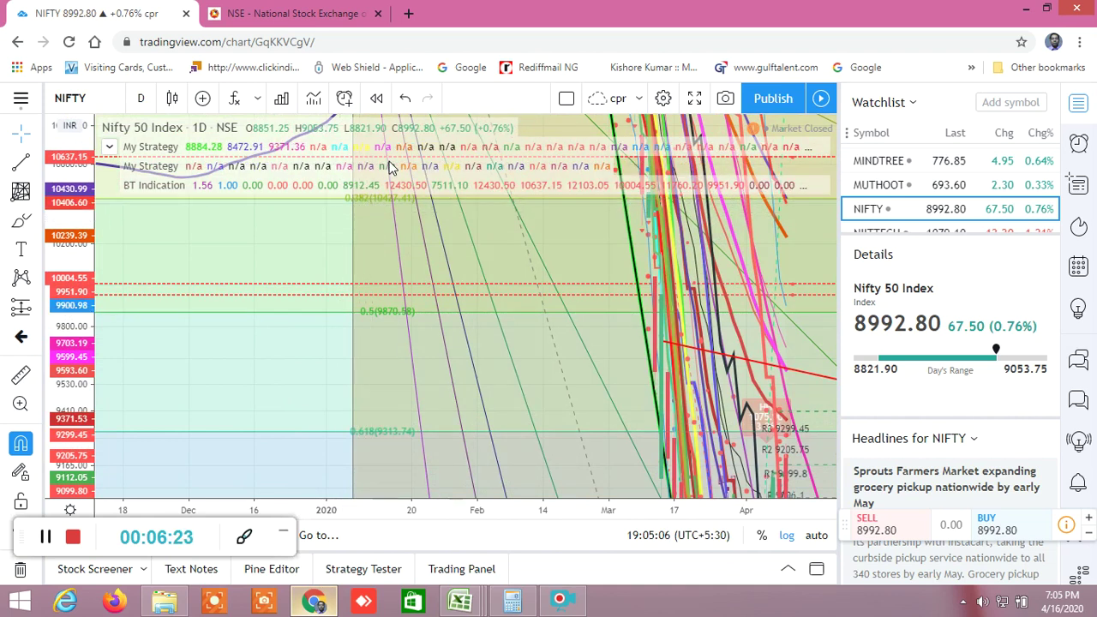
scroll(642, 337, "down", 2)
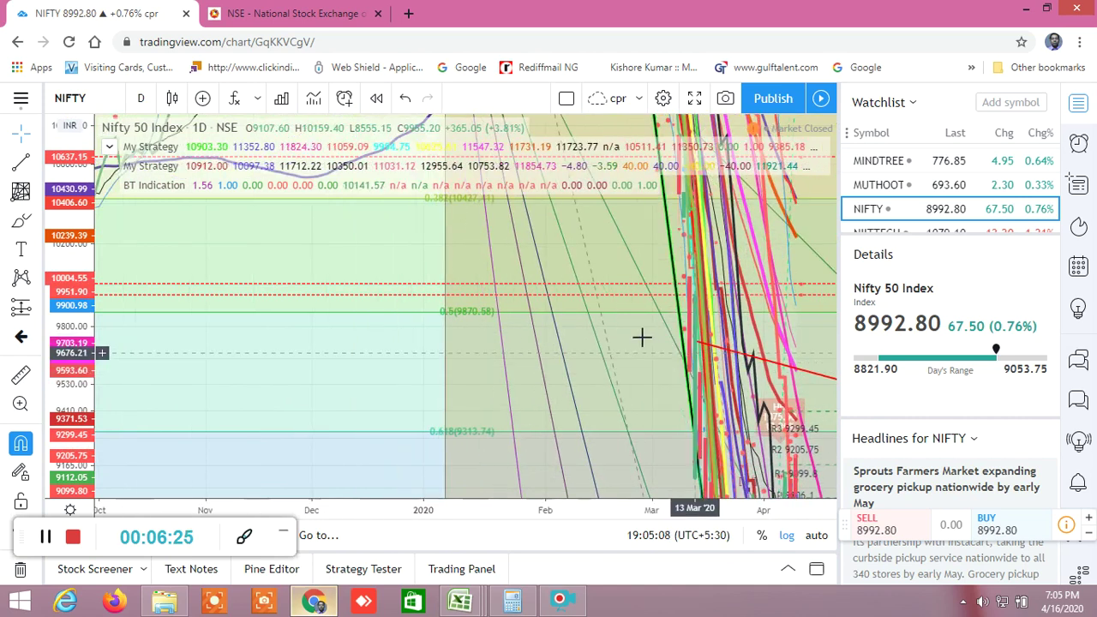
scroll(641, 337, "down", 3)
scroll(608, 346, "up", 5)
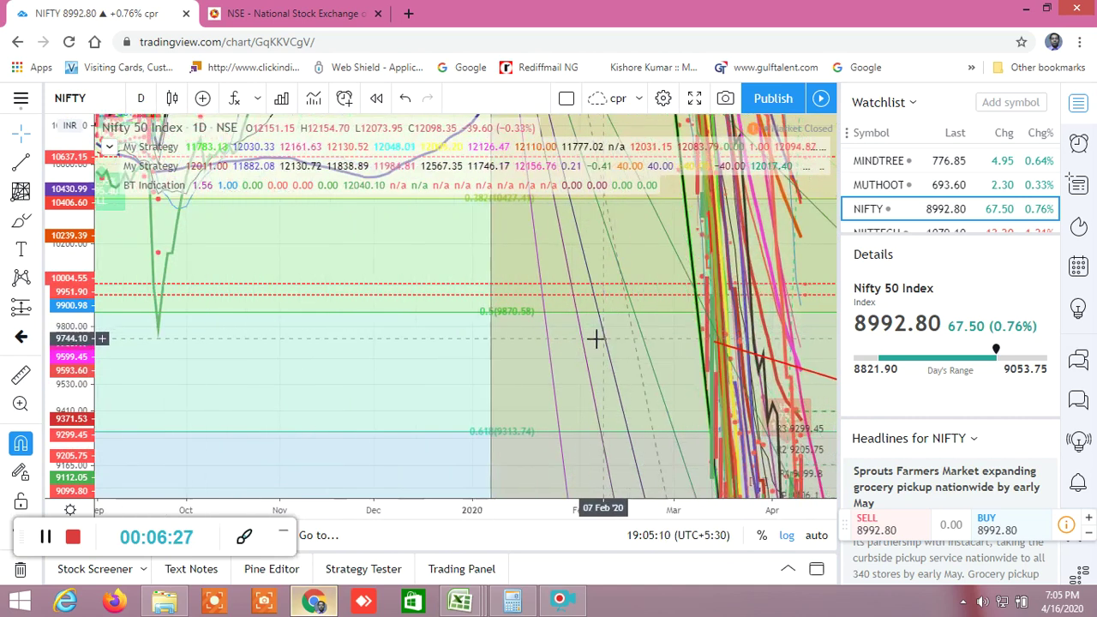
Examine the mid-April 2020 candles against the R3 to S3 pivot levels and the projected indicator lines.
scroll(563, 346, "up", 5)
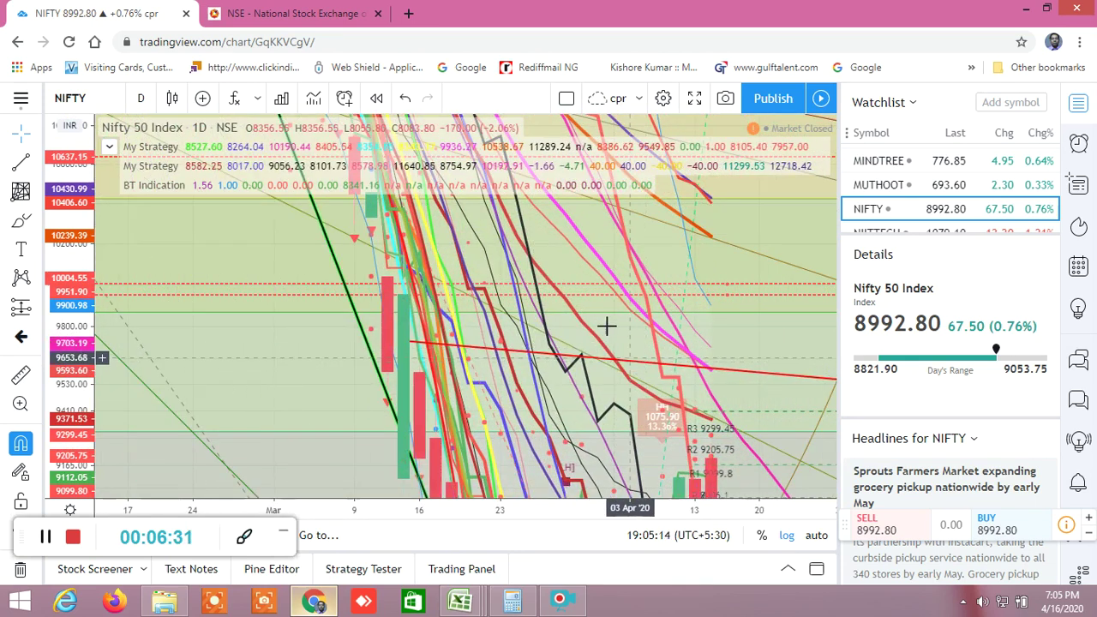
left_click_drag(605, 326, 549, 189)
scroll(549, 190, "up", 6)
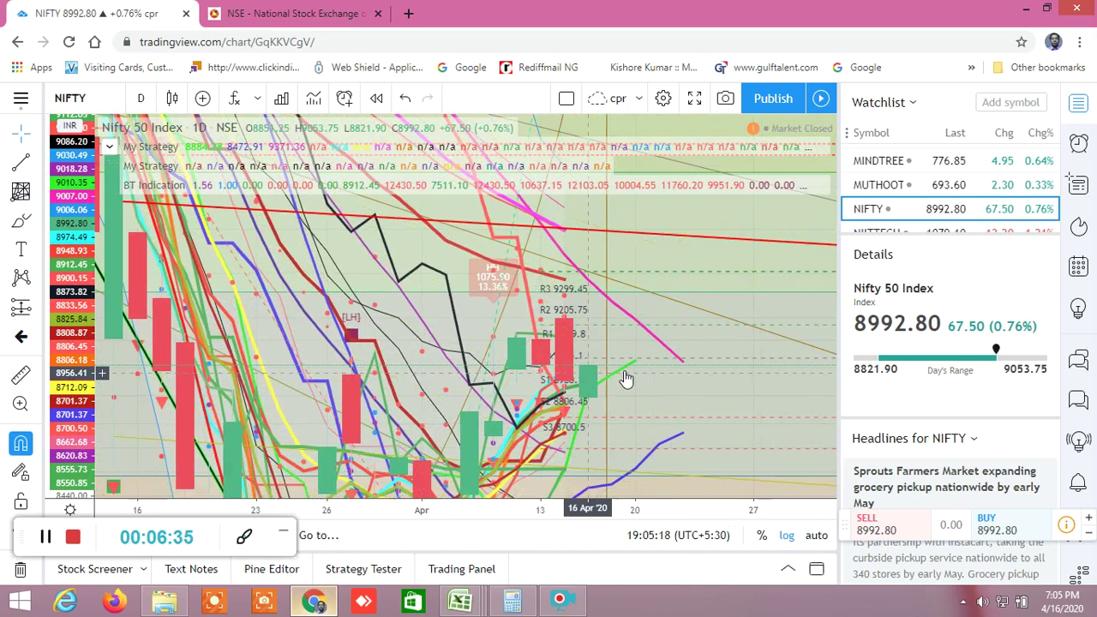
scroll(627, 378, "up", 3)
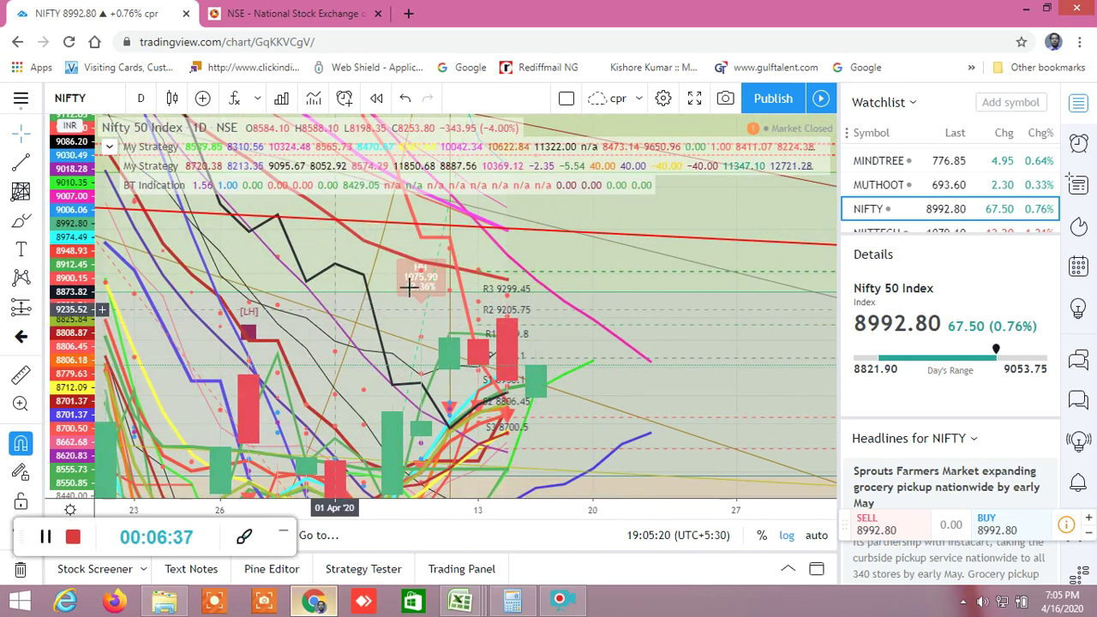
left_click_drag(410, 289, 484, 279)
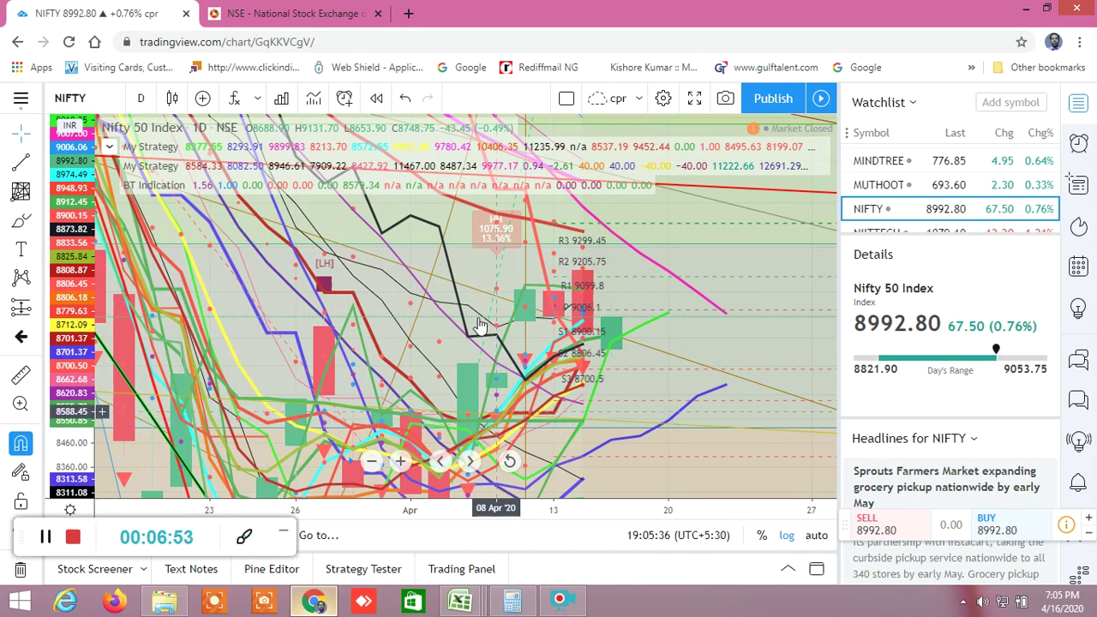
Examine the lower Fibonacci levels from 0.618 down to 1.272 with the price scale compressed.
scroll(598, 325, "down", 3)
scroll(598, 326, "down", 3)
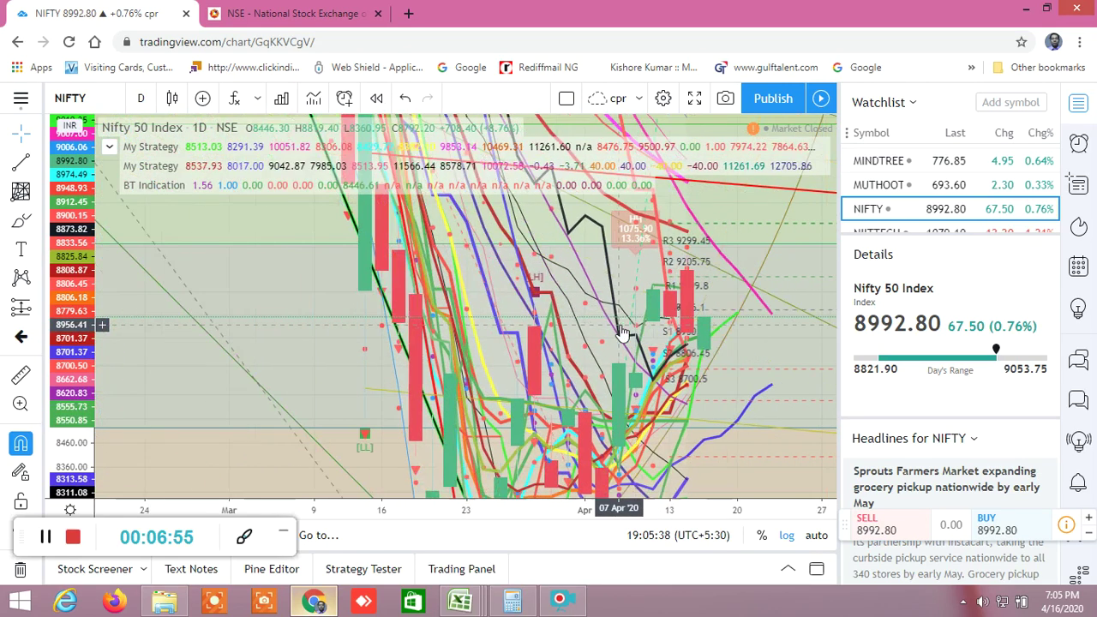
scroll(623, 332, "down", 3)
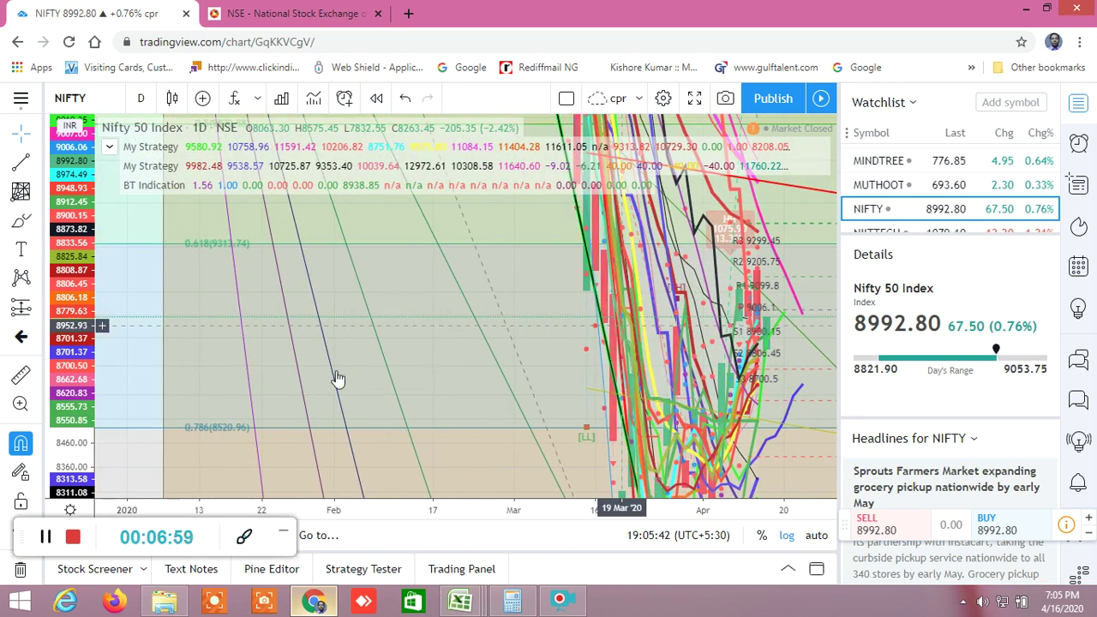
scroll(623, 360, "down", 3)
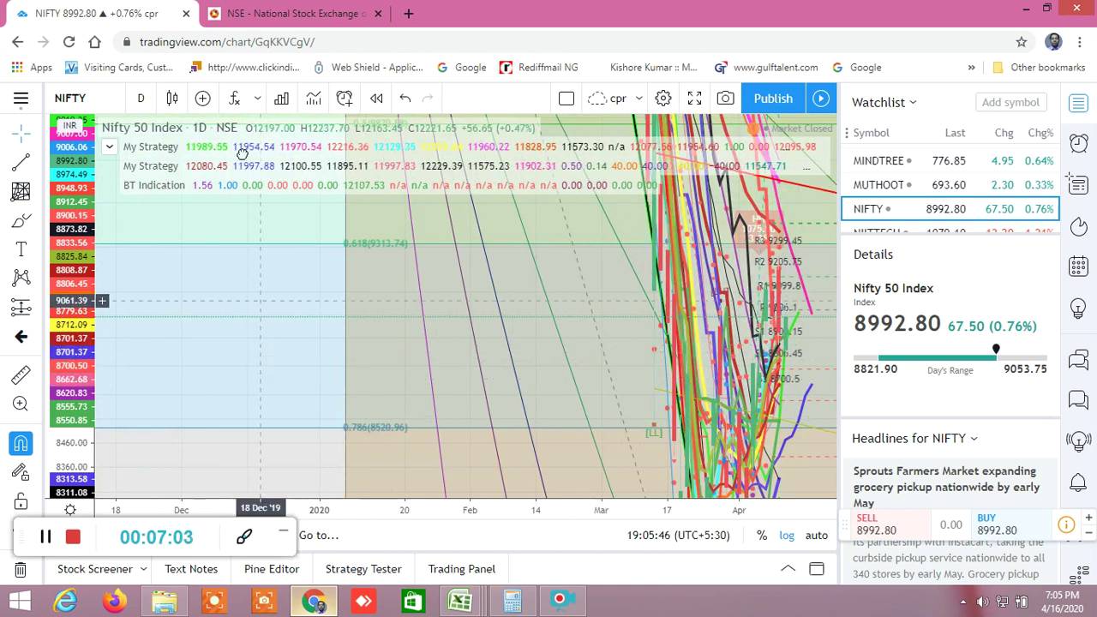
left_click_drag(274, 296, 254, 255)
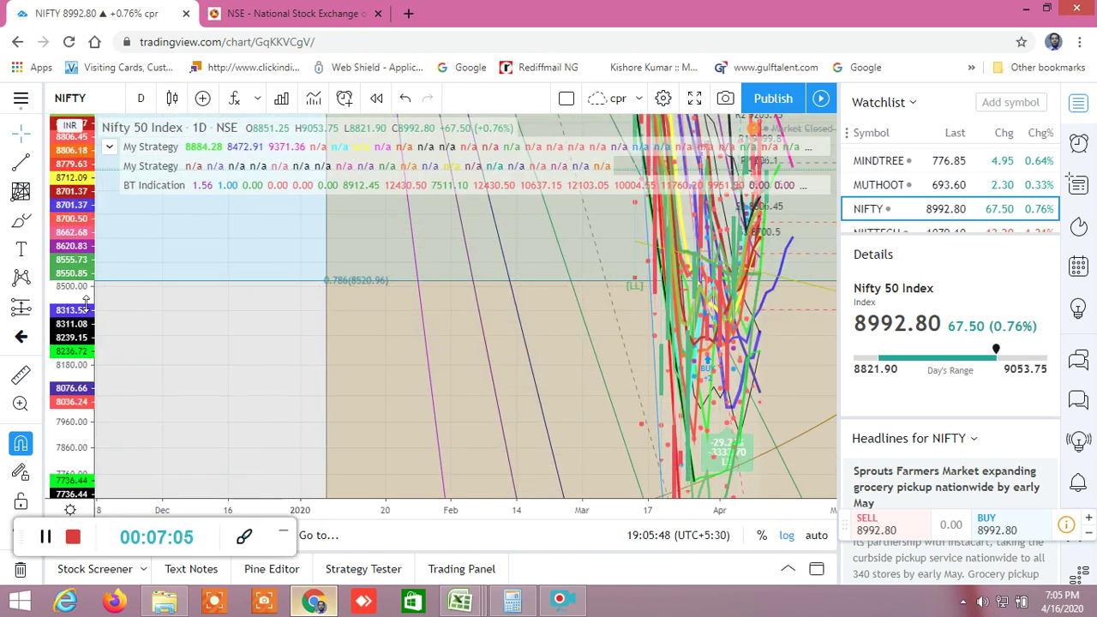
left_click_drag(82, 291, 106, 416)
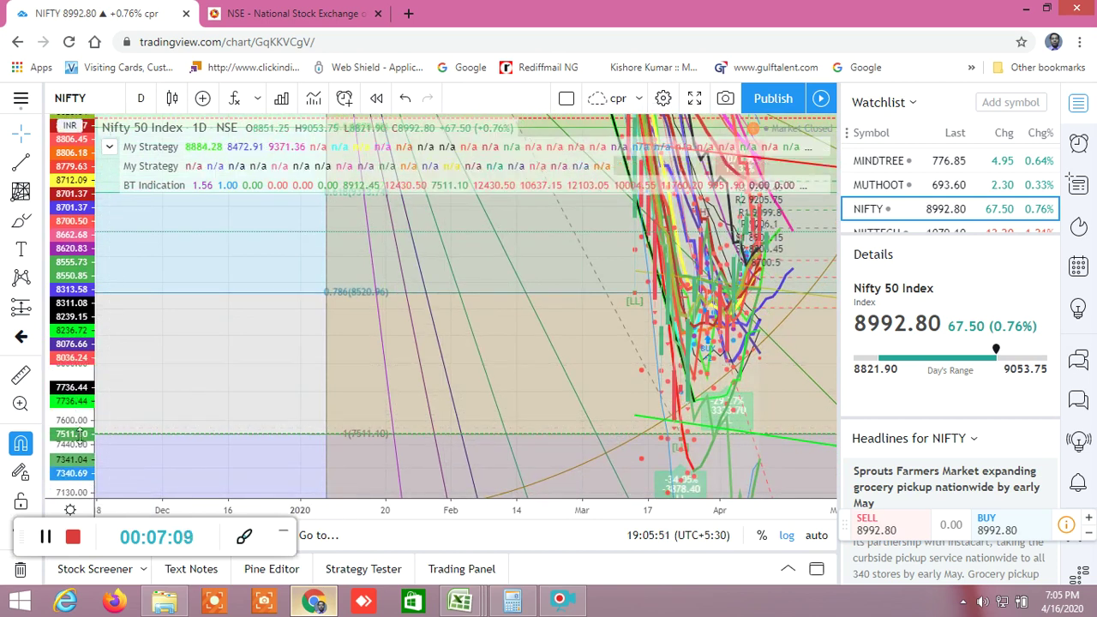
left_click_drag(81, 452, 79, 483)
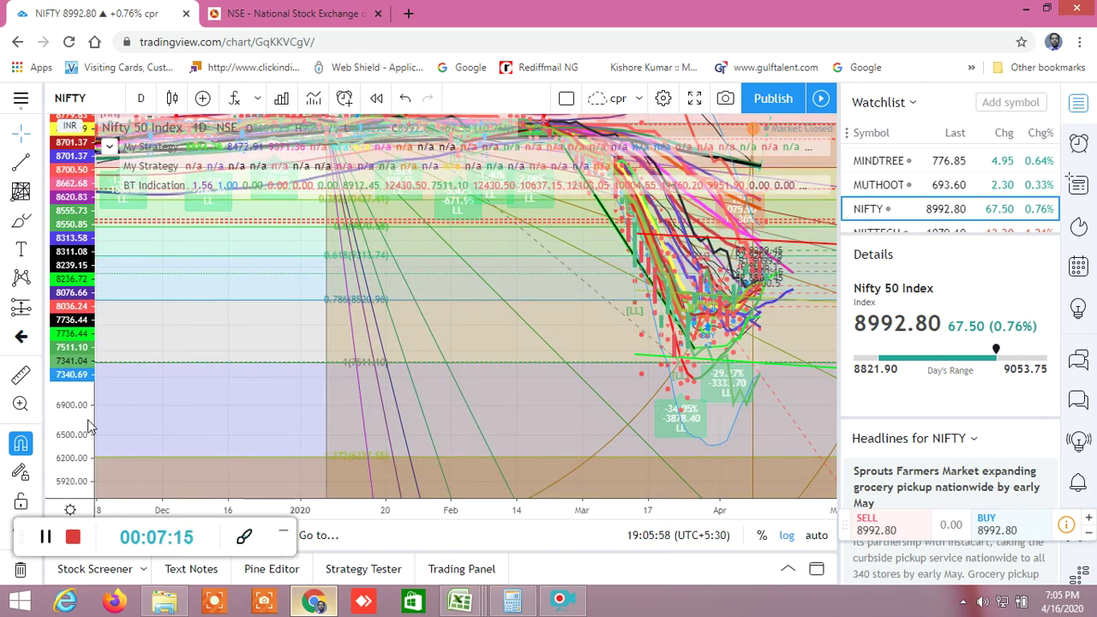
mouse_move(90, 426)
left_mouse_down()
mouse_move(93, 436)
mouse_move(94, 415)
left_mouse_up()
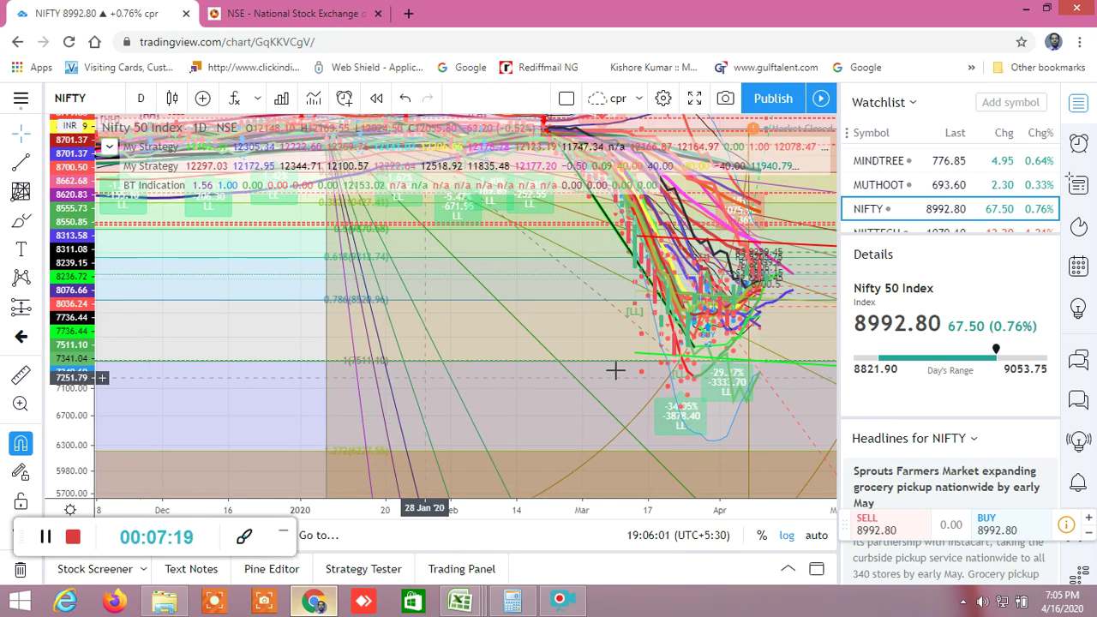
Examine the March 2020 lows and April recovery against the LL labels, trend lines and full Fibonacci range since December.
scroll(614, 369, "up", 4)
scroll(277, 448, "up", 5)
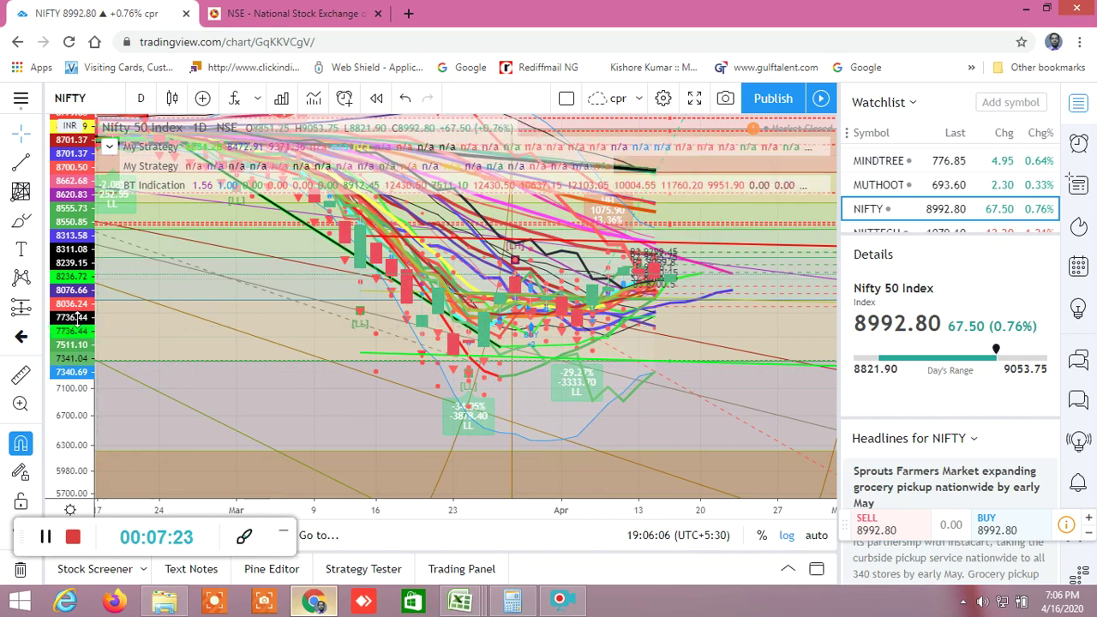
left_click_drag(71, 286, 70, 249)
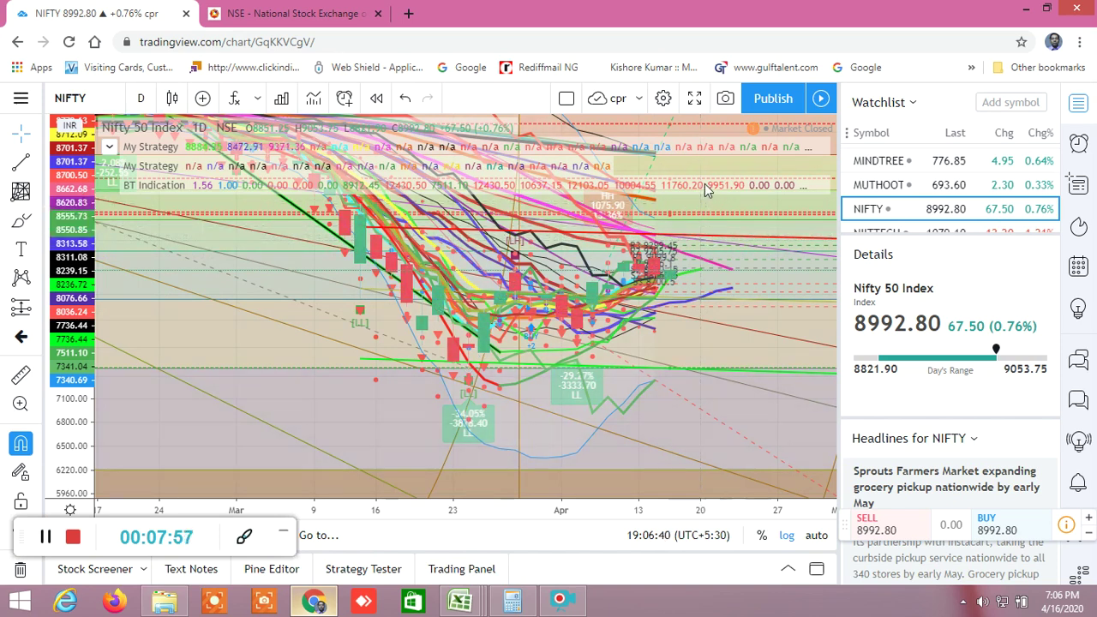
left_click_drag(648, 446, 613, 359)
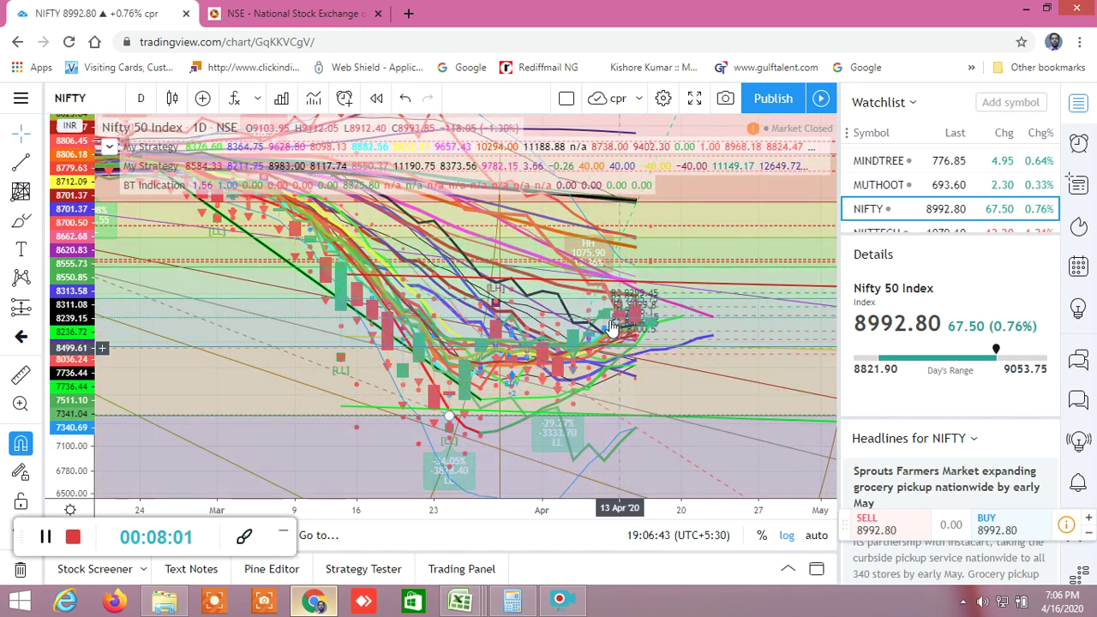
scroll(591, 323, "down", 4)
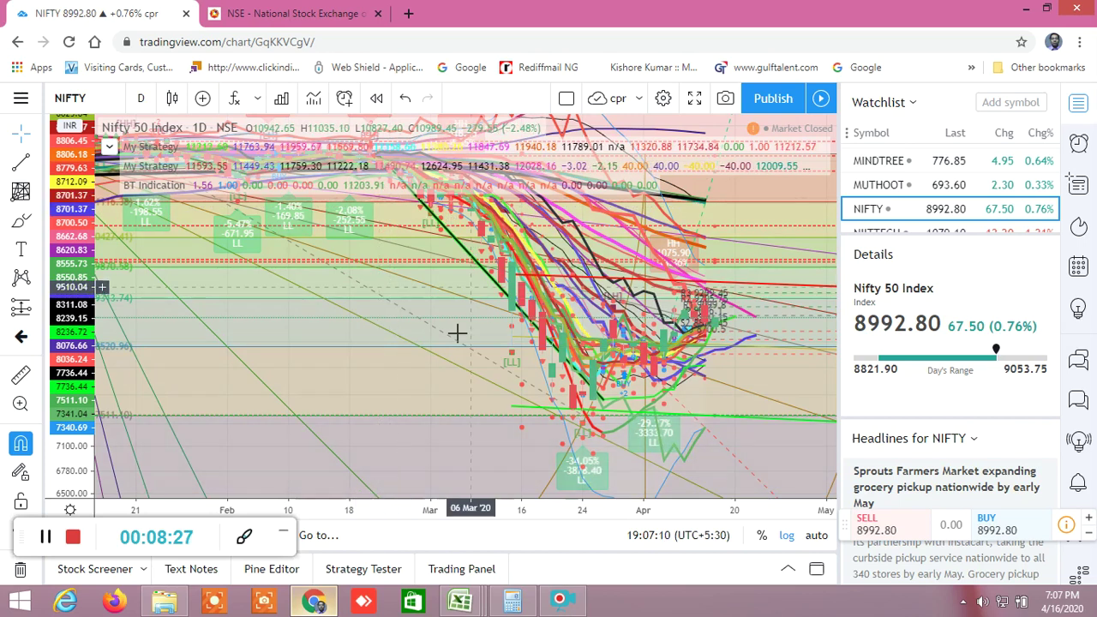
left_click_drag(458, 331, 561, 353)
scroll(560, 311, "down", 1)
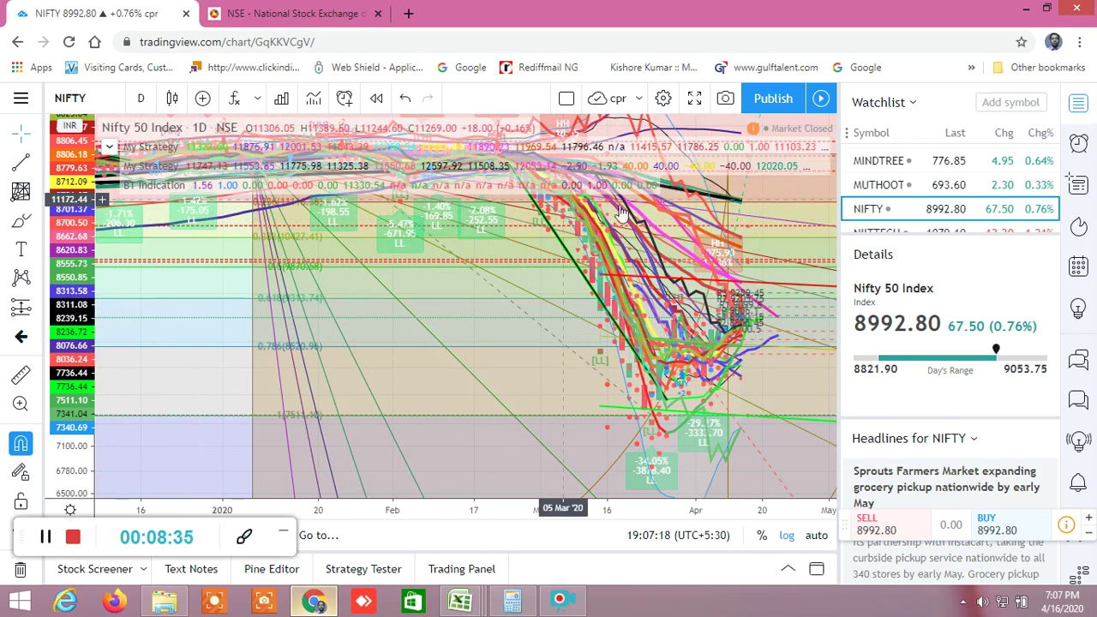
scroll(535, 287, "down", 2)
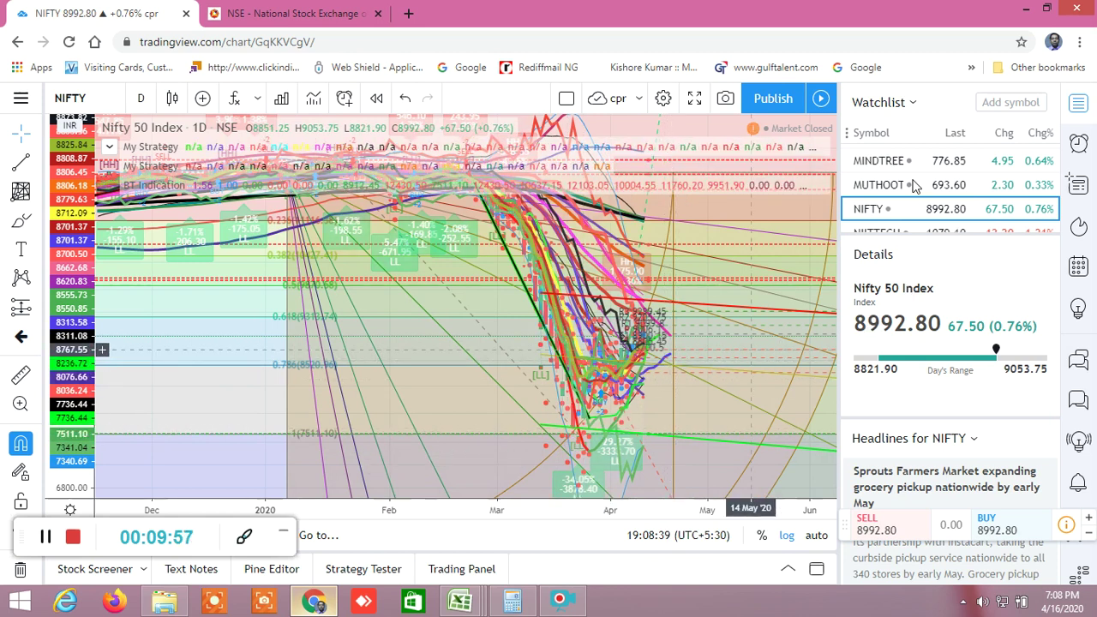
Look through the watchlist stocks and load the BANKNIFTY index on the daily chart.
scroll(910, 191, "down", 3)
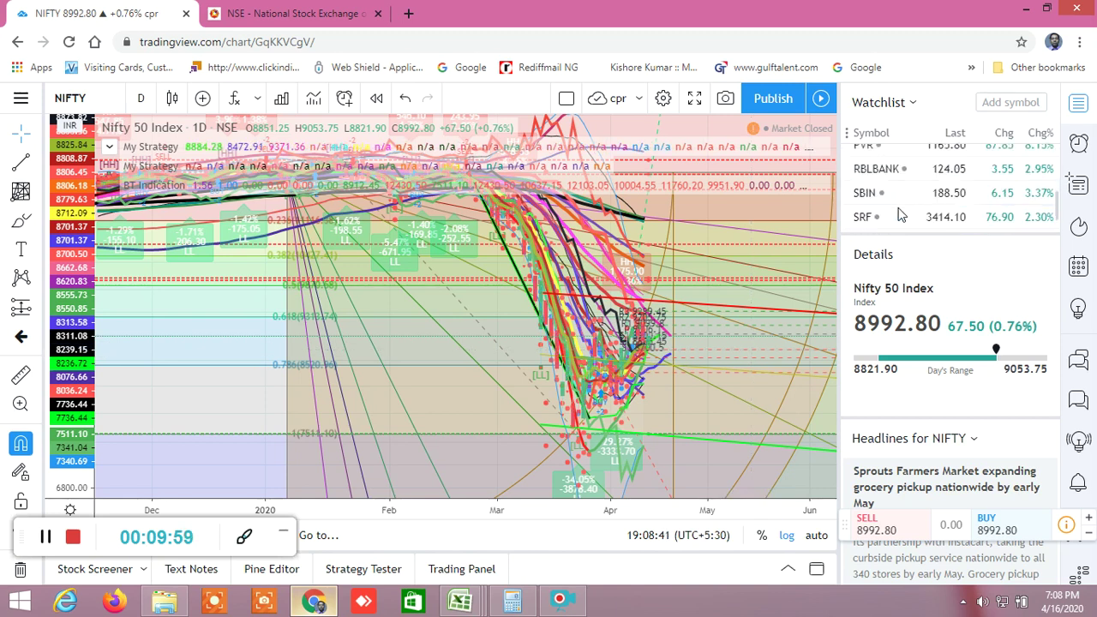
scroll(900, 215, "down", 3)
scroll(896, 213, "up", 6)
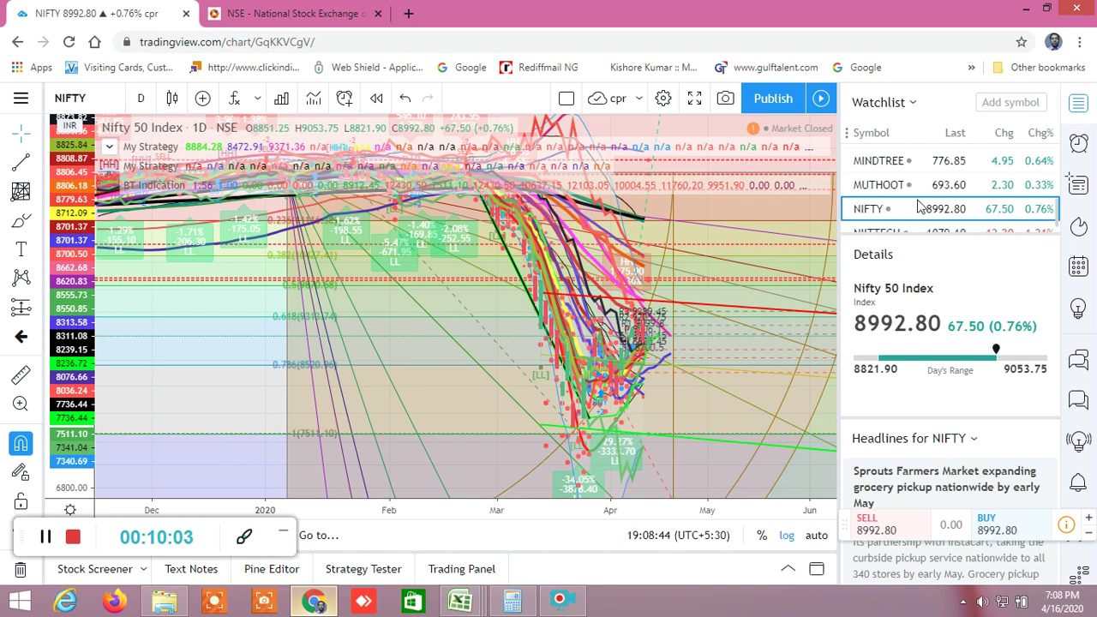
scroll(910, 204, "up", 5)
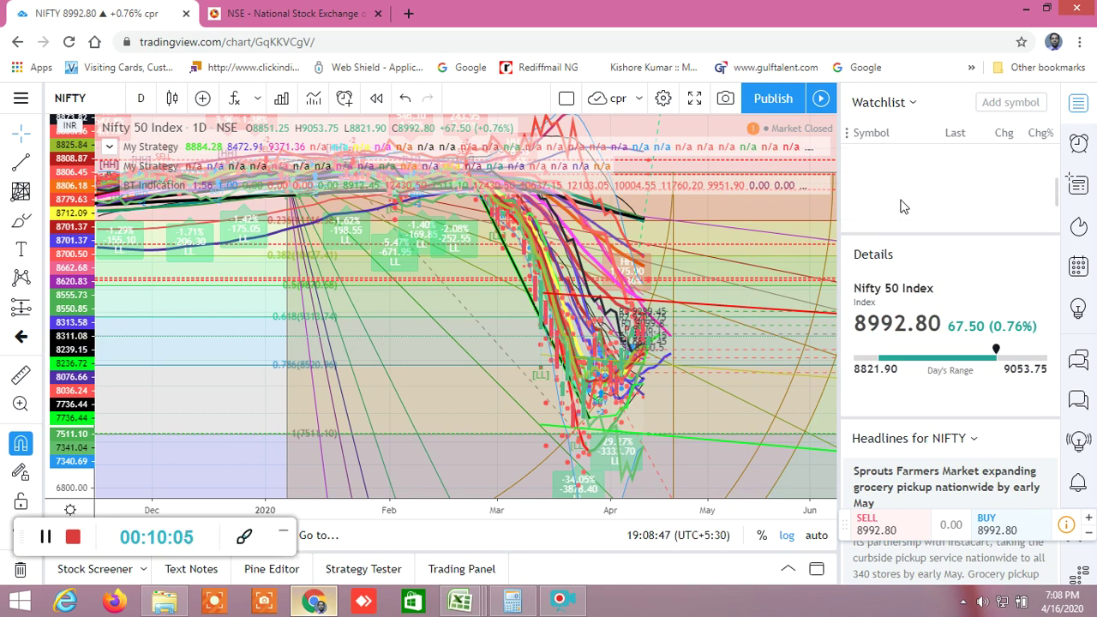
scroll(901, 207, "up", 5)
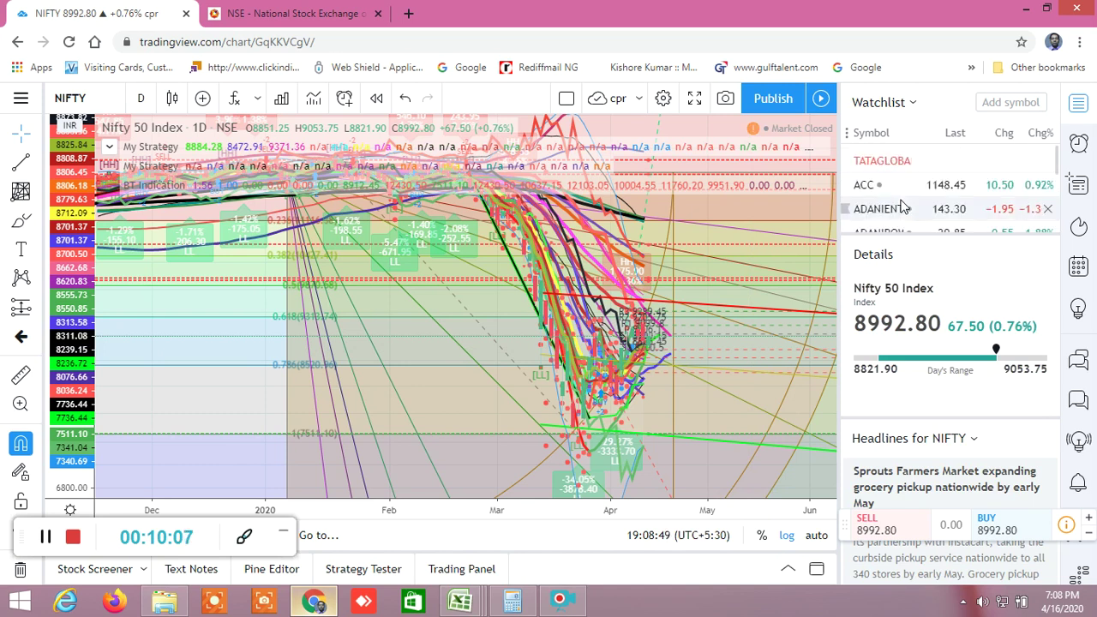
scroll(901, 206, "down", 5)
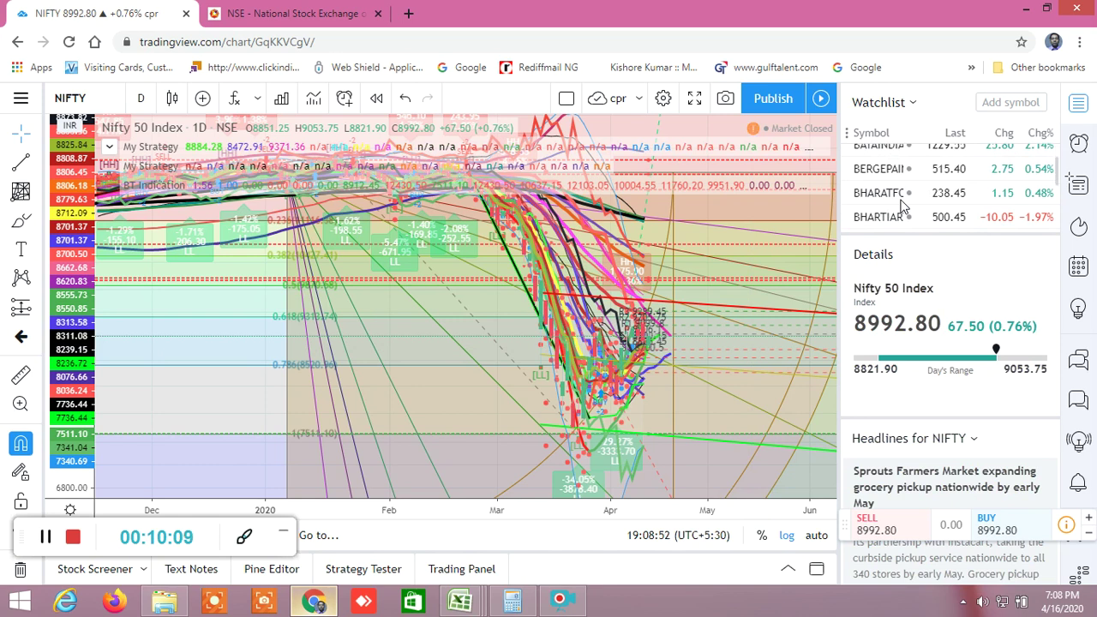
scroll(908, 198, "up", 1)
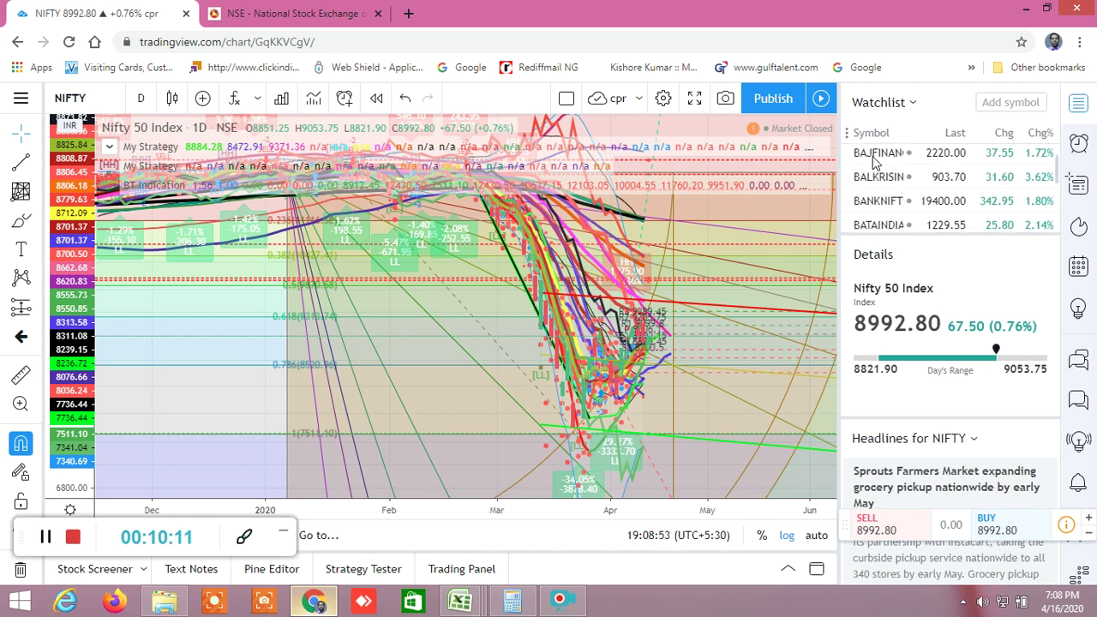
left_click(874, 156)
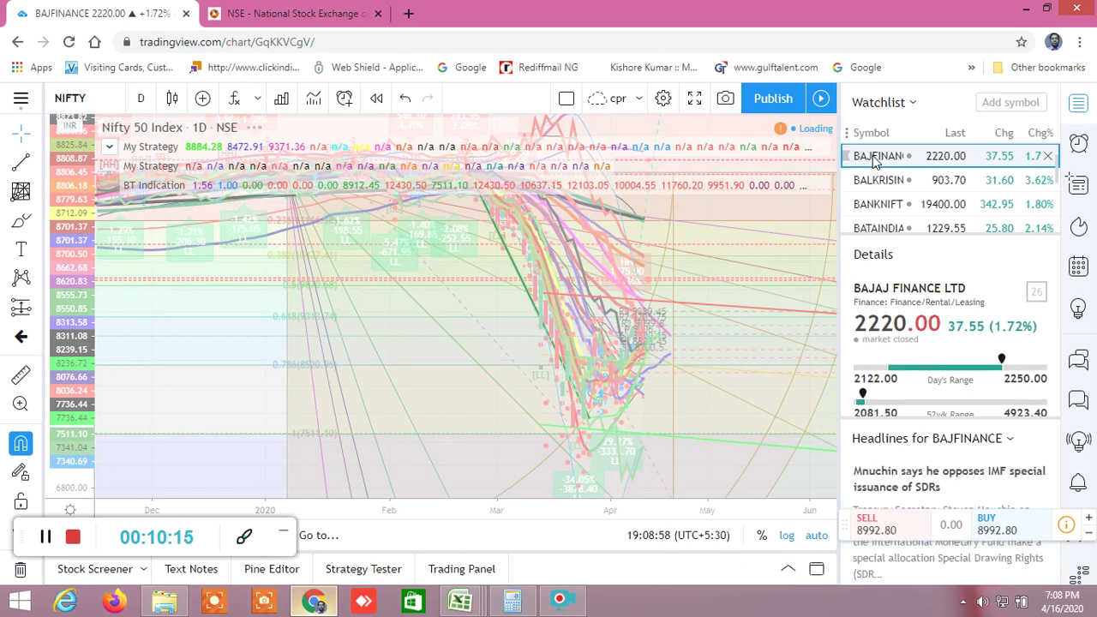
left_click(892, 205)
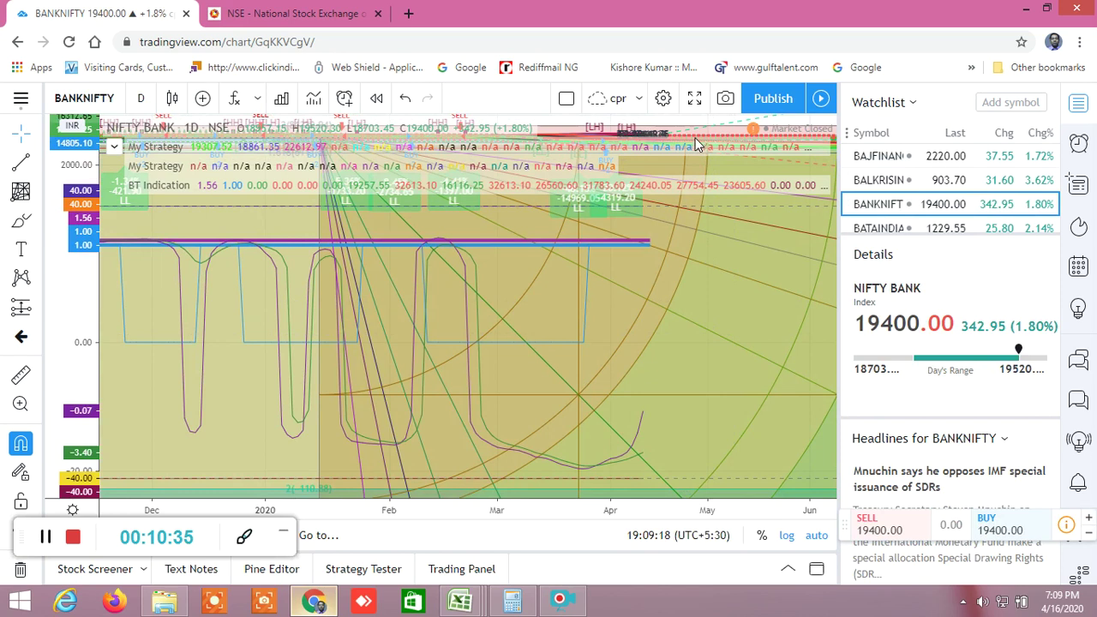
Stretch the price scale and reposition the BANKNIFTY chart to examine the February to April candles and LL labels.
left_click(700, 237)
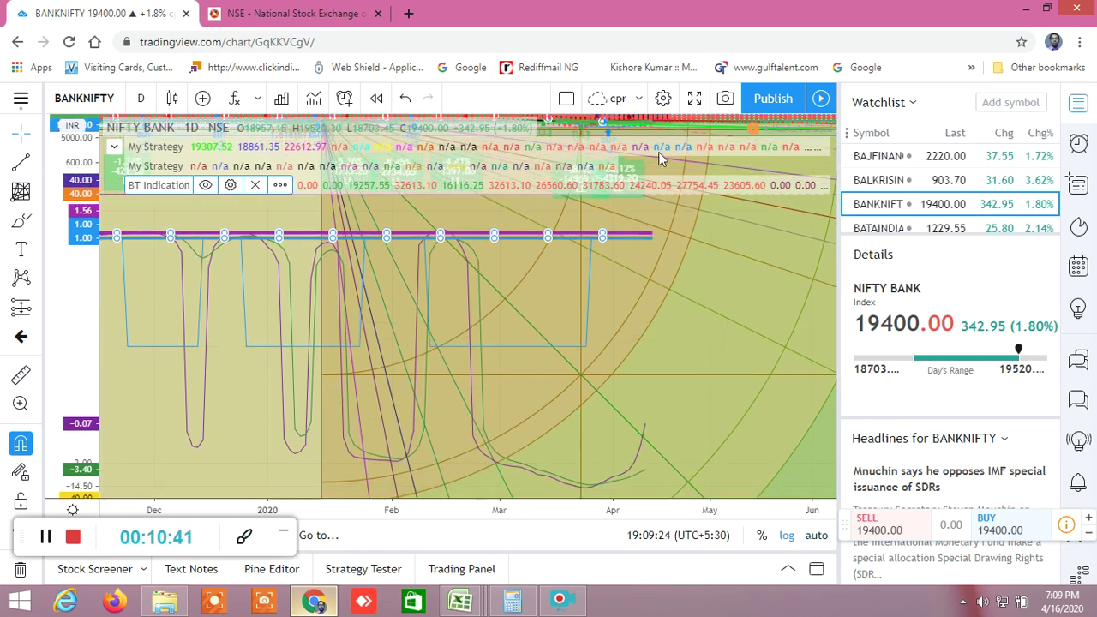
left_click(695, 307)
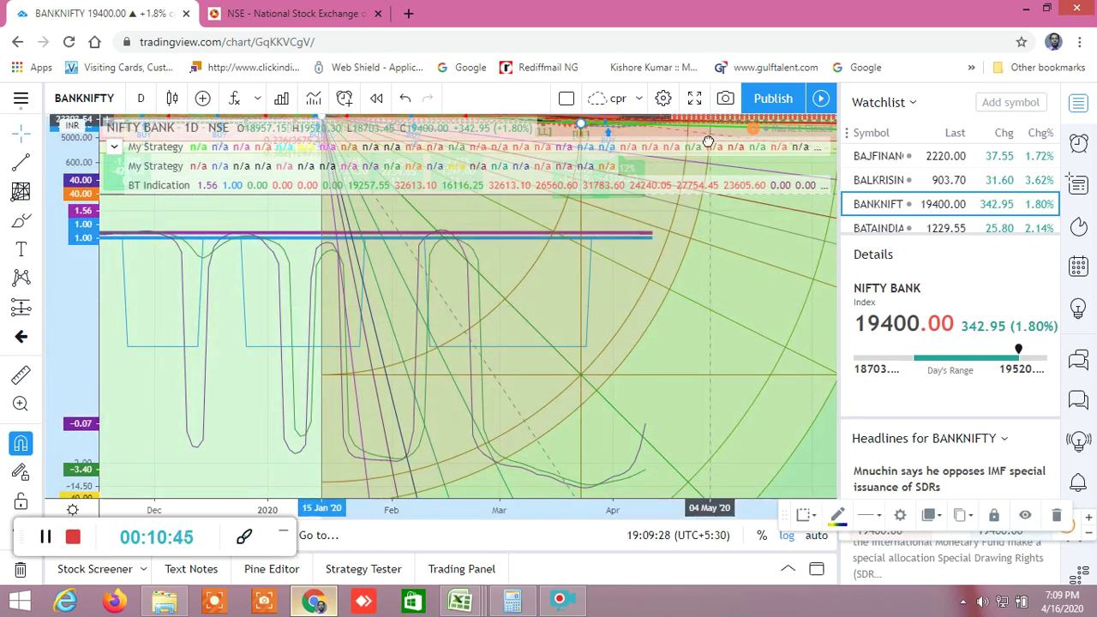
mouse_move(710, 137)
left_mouse_down()
mouse_move(671, 330)
mouse_move(674, 372)
mouse_move(719, 113)
mouse_move(716, 136)
mouse_move(711, 123)
left_mouse_up()
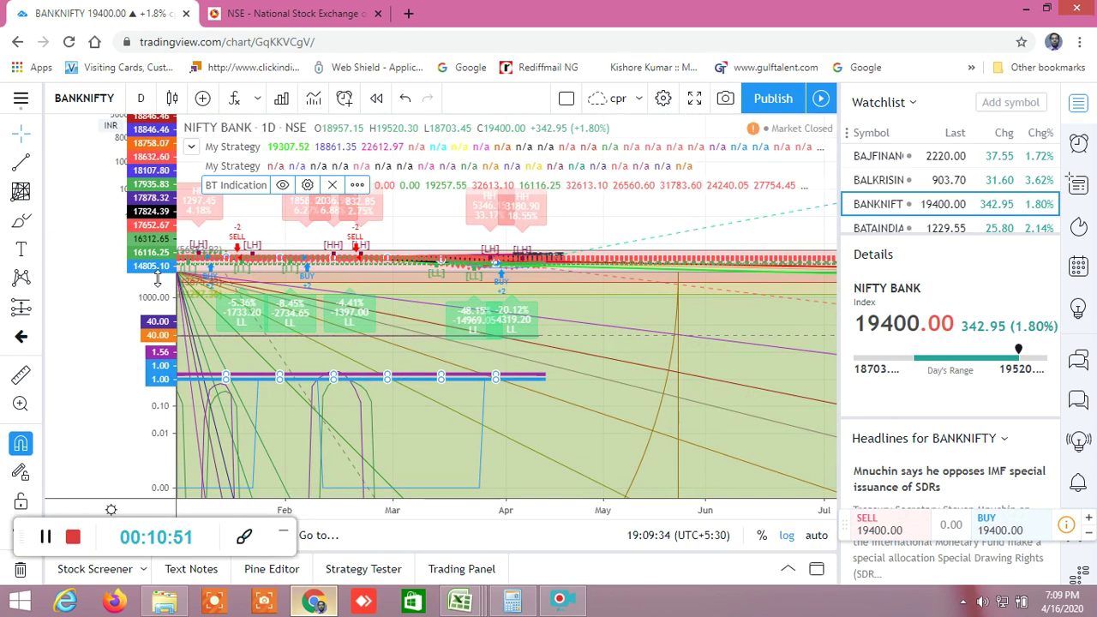
left_click_drag(157, 279, 157, 223)
left_click_drag(580, 257, 560, 332)
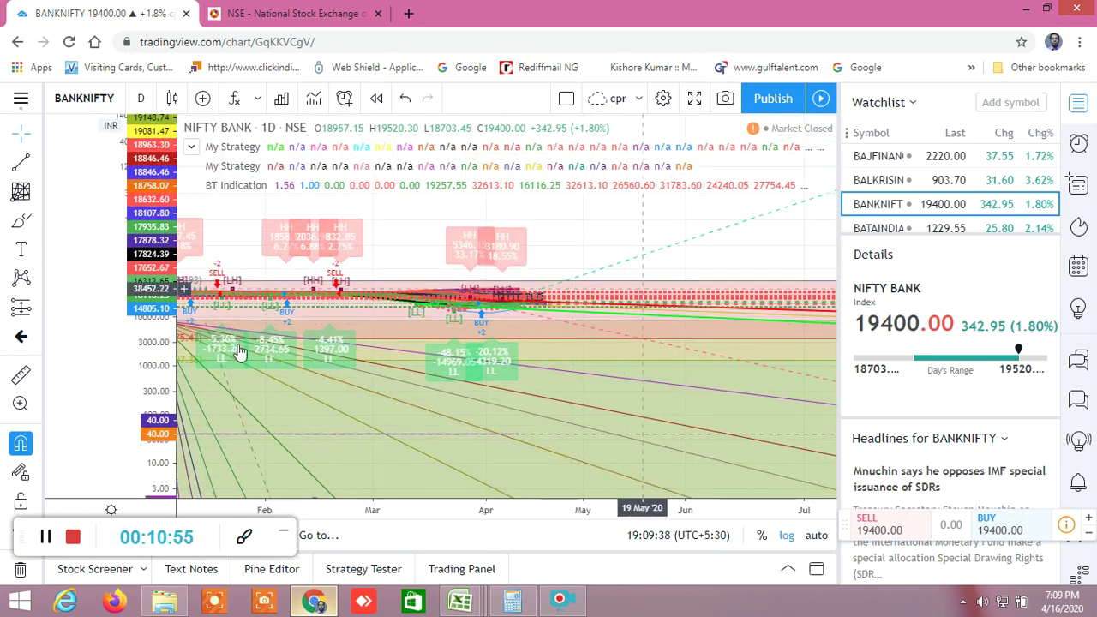
left_click_drag(154, 305, 153, 137)
left_click_drag(141, 232, 142, 201)
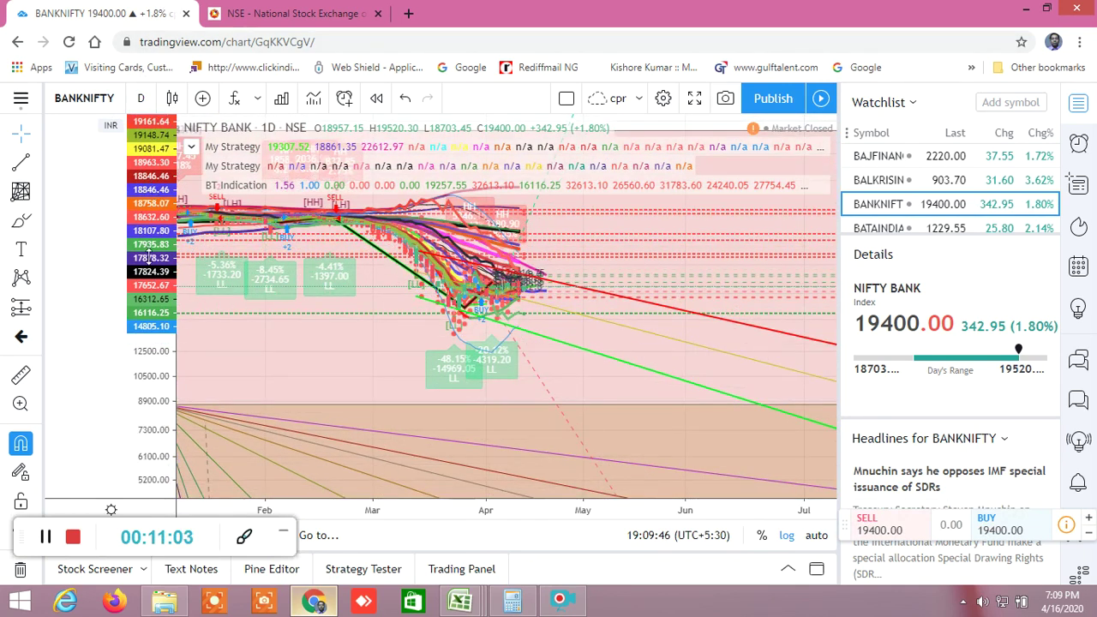
left_click_drag(148, 255, 143, 222)
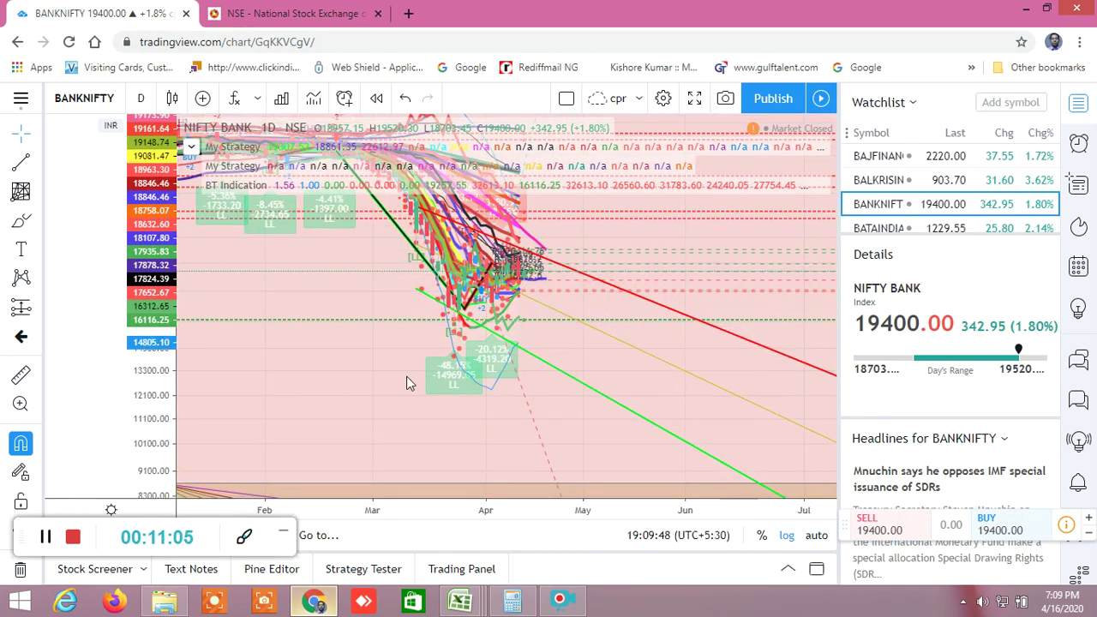
Remove all drawings from the BANKNIFTY chart.
right_click(396, 478)
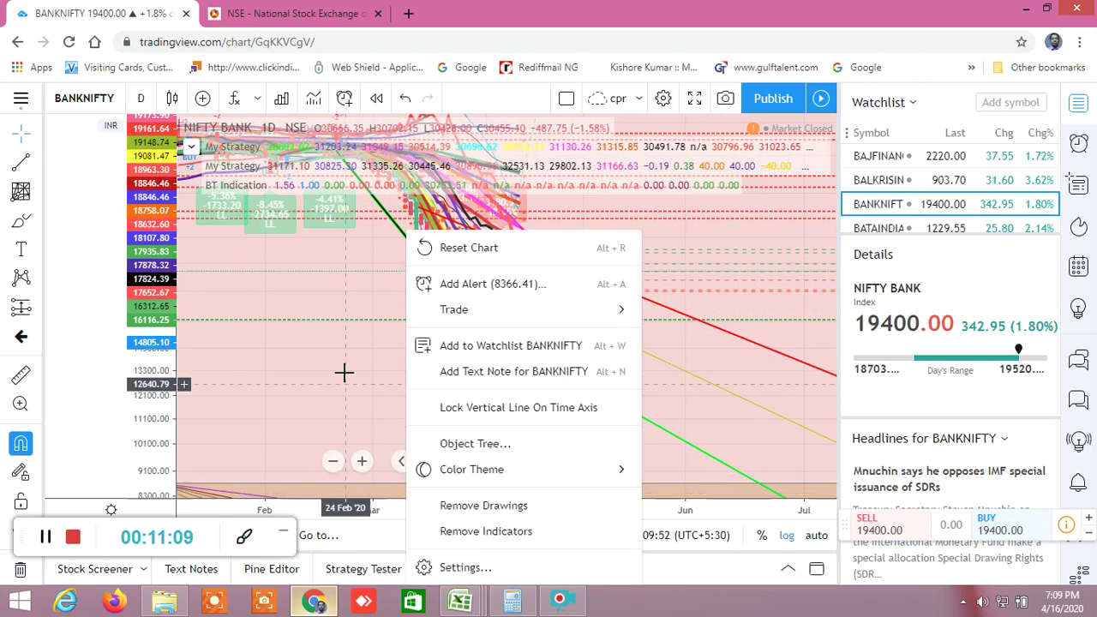
left_click(487, 510)
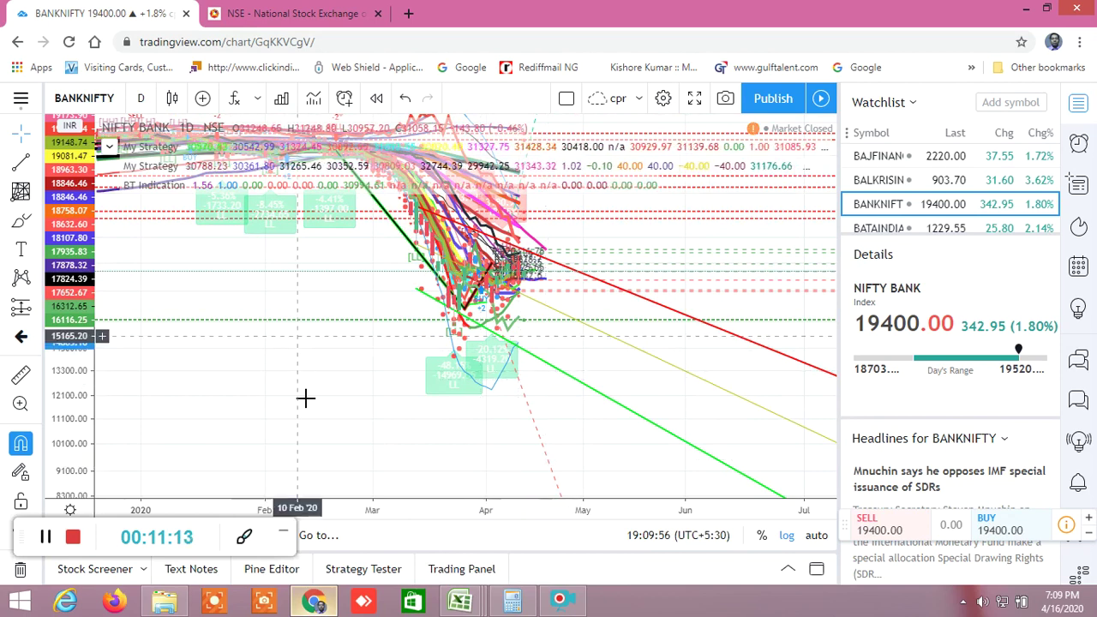
Examine the March 2020 decline on the BANKNIFTY chart against the red trend line and dashed horizontal levels.
left_click_drag(80, 310, 80, 334)
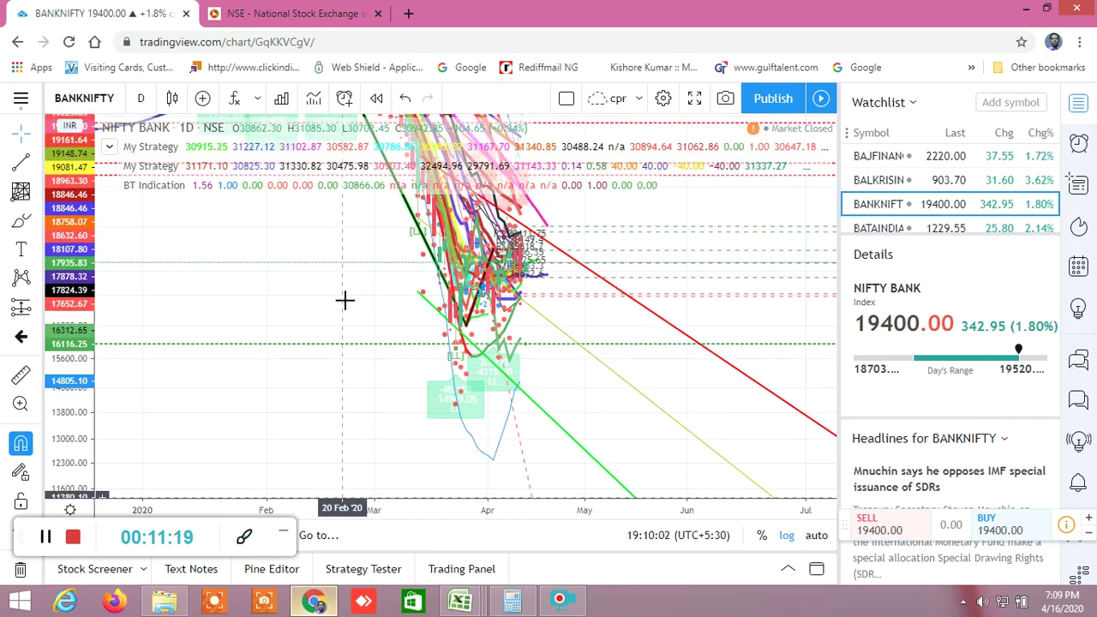
left_click_drag(434, 425, 479, 496)
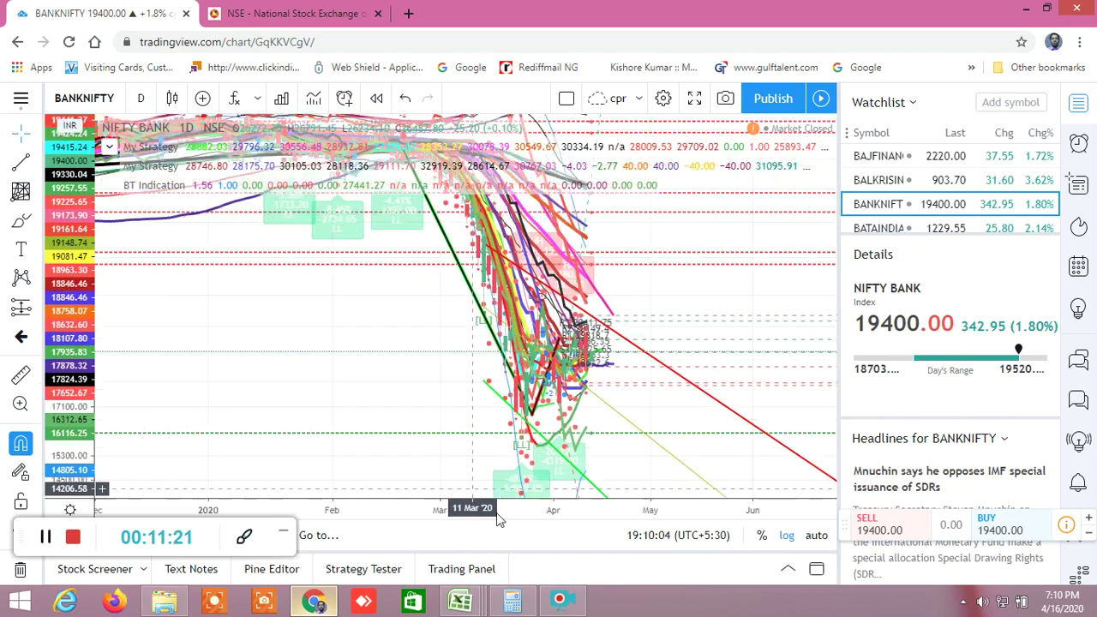
scroll(362, 368, "up", 3)
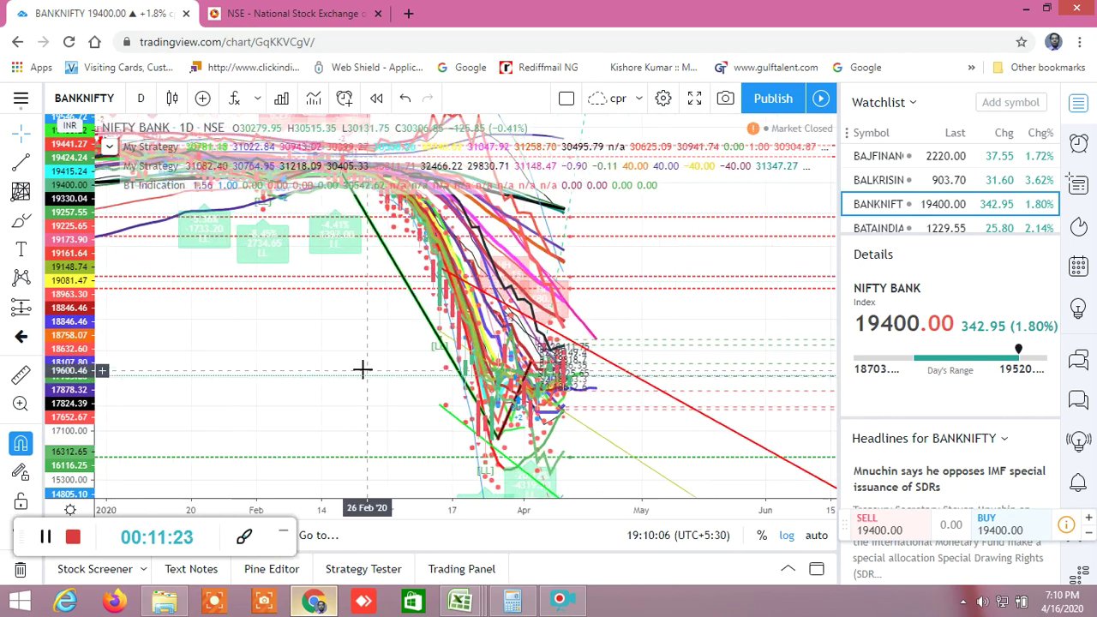
scroll(688, 262, "up", 2)
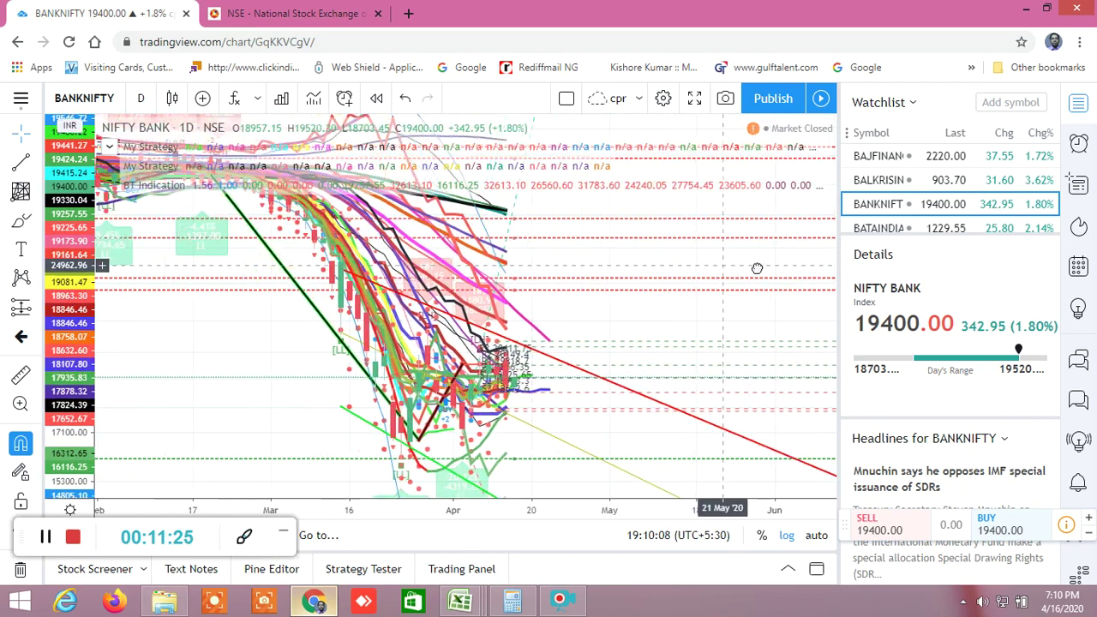
left_click_drag(63, 380, 157, 188)
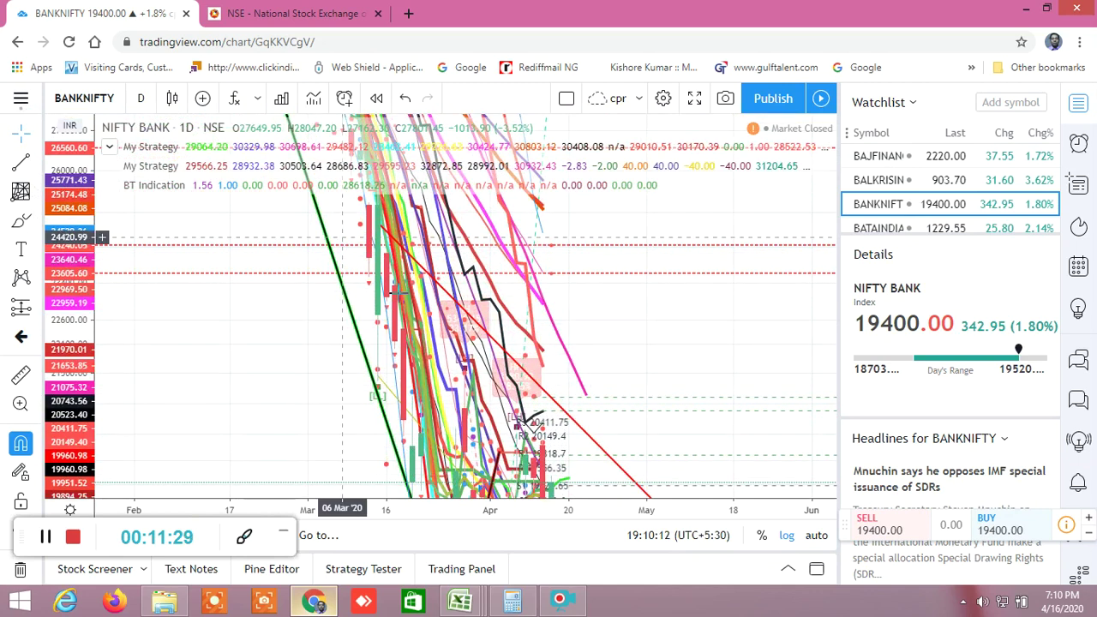
scroll(432, 326, "up", 3)
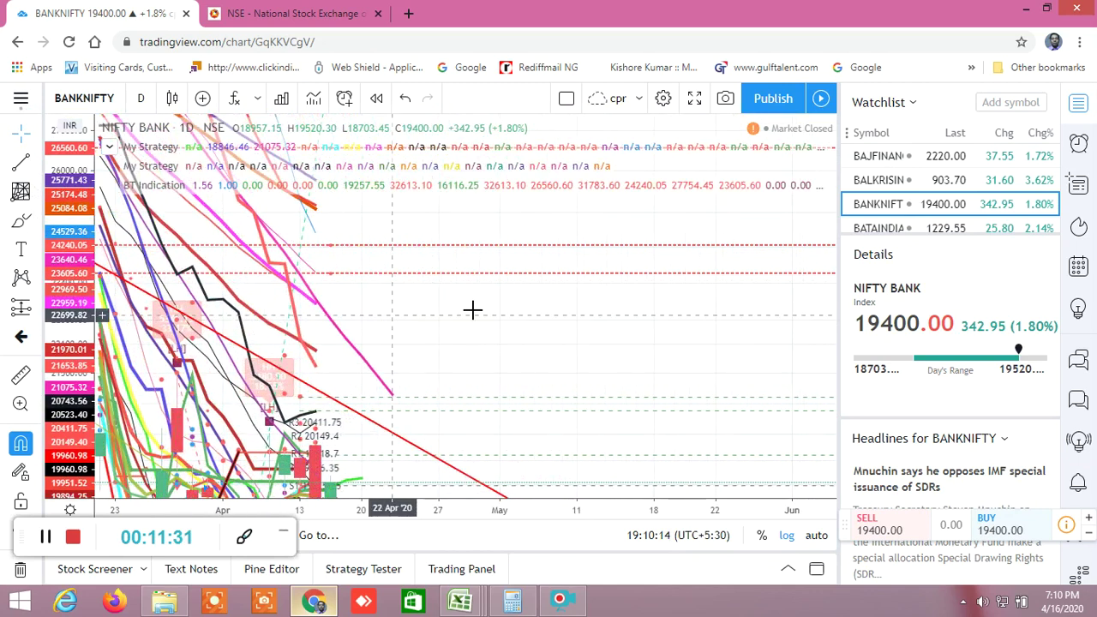
left_click_drag(542, 283, 823, 249)
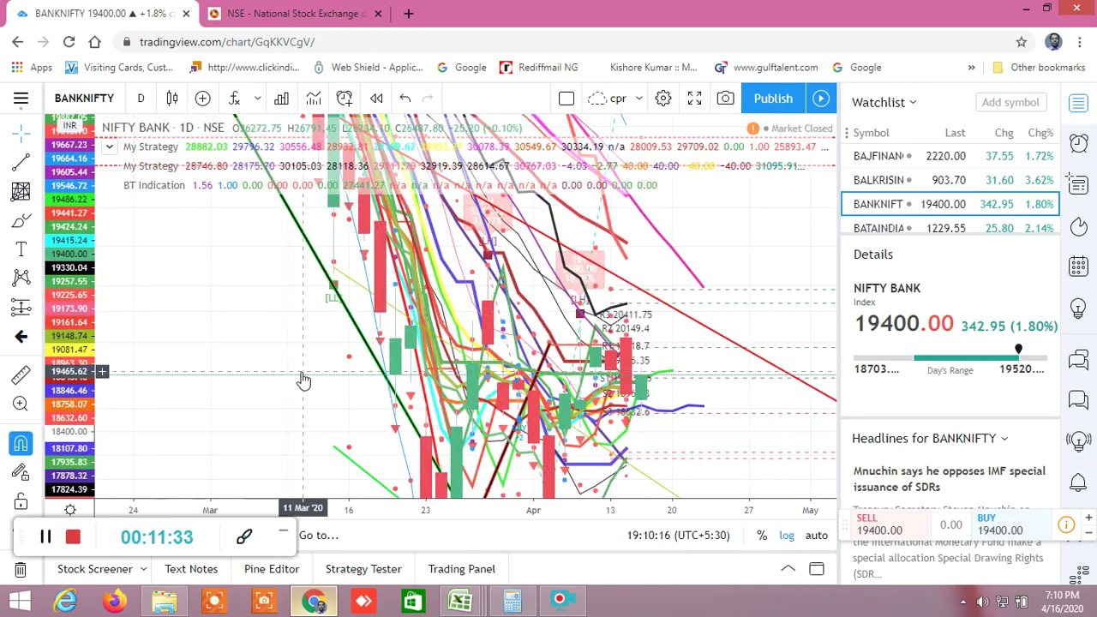
Examine the BANKNIFTY mid-April 2020 candles up close against the R3 to S3 pivot levels.
scroll(300, 377, "up", 3)
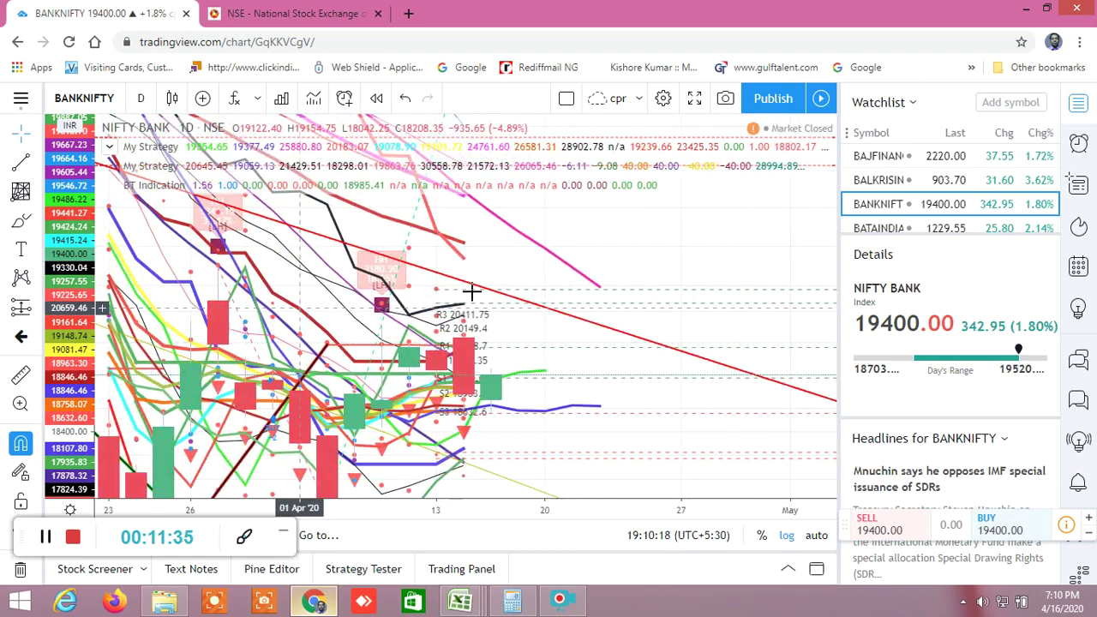
left_click_drag(472, 292, 567, 270)
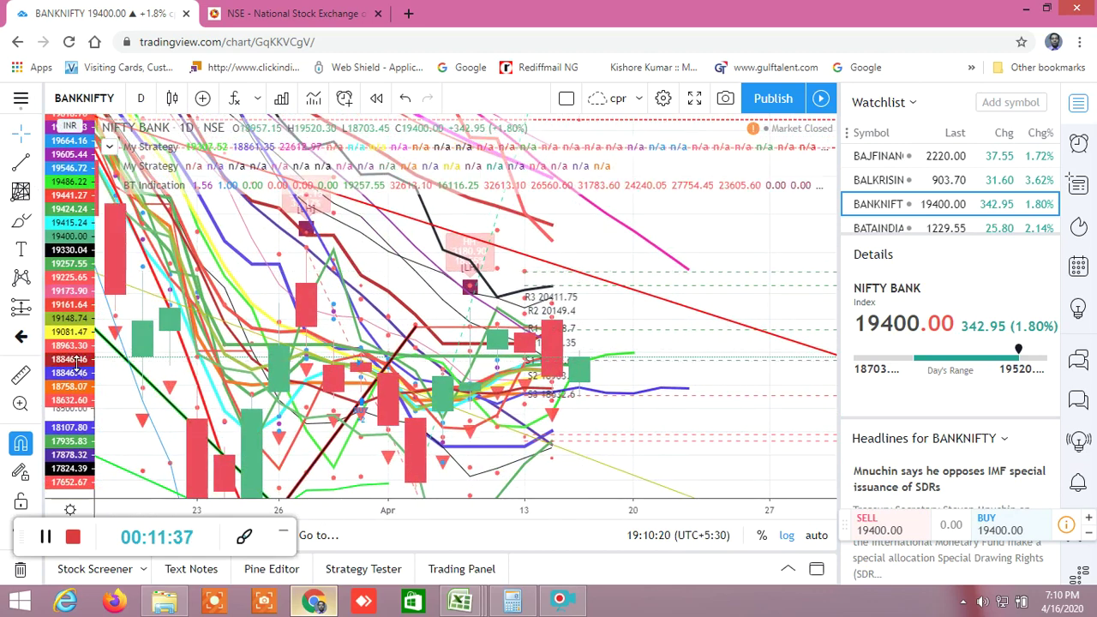
left_click_drag(75, 360, 68, 242)
scroll(401, 388, "up", 3)
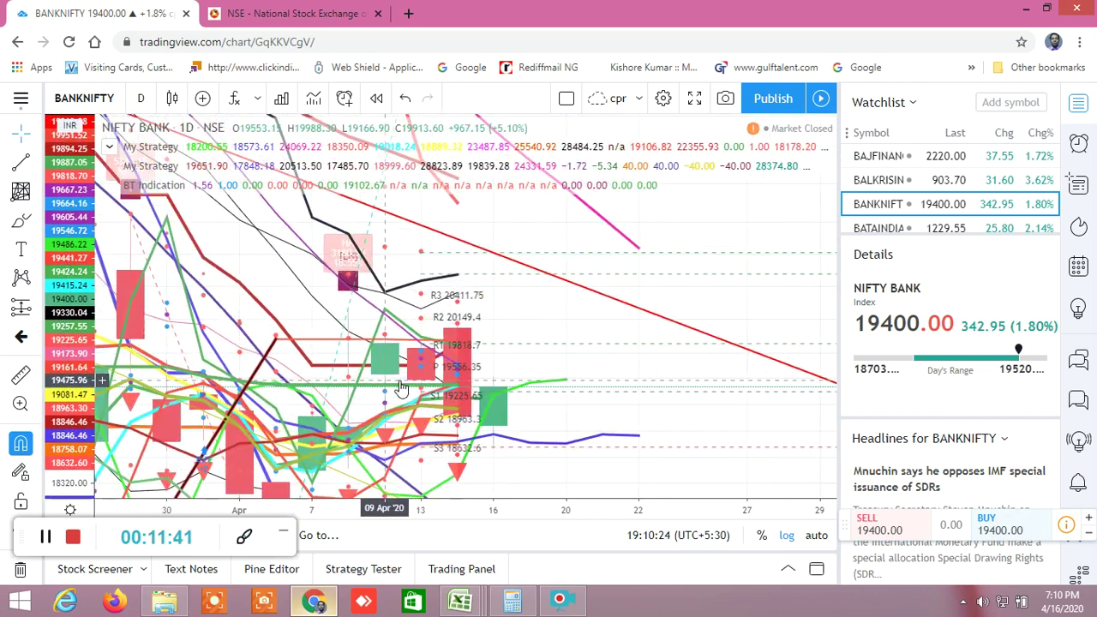
left_click_drag(578, 343, 789, 275)
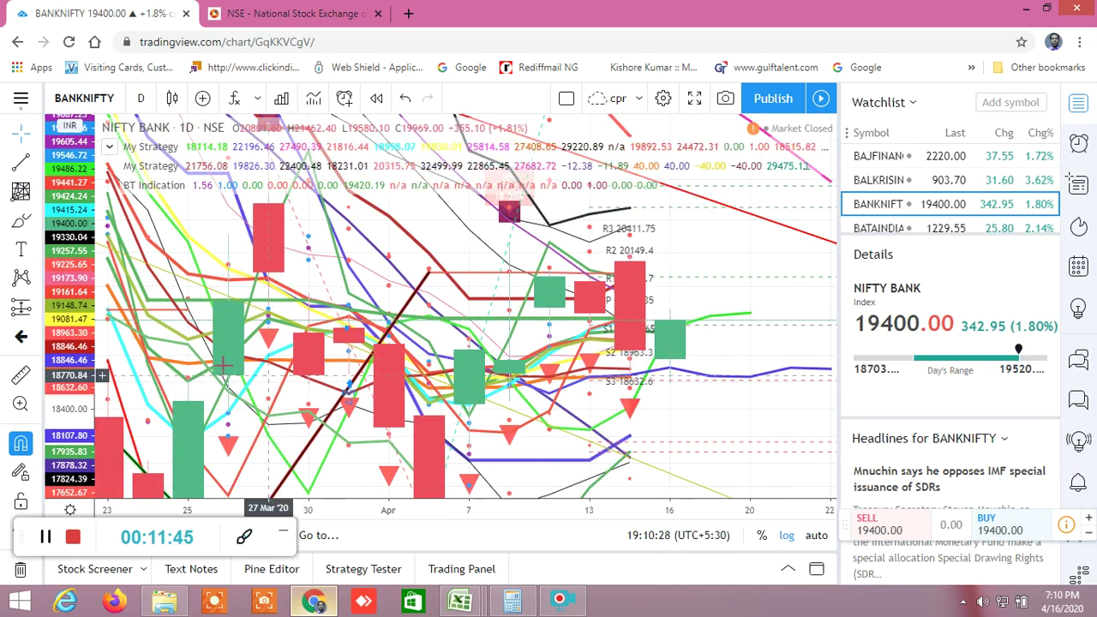
left_click_drag(58, 346, 51, 249)
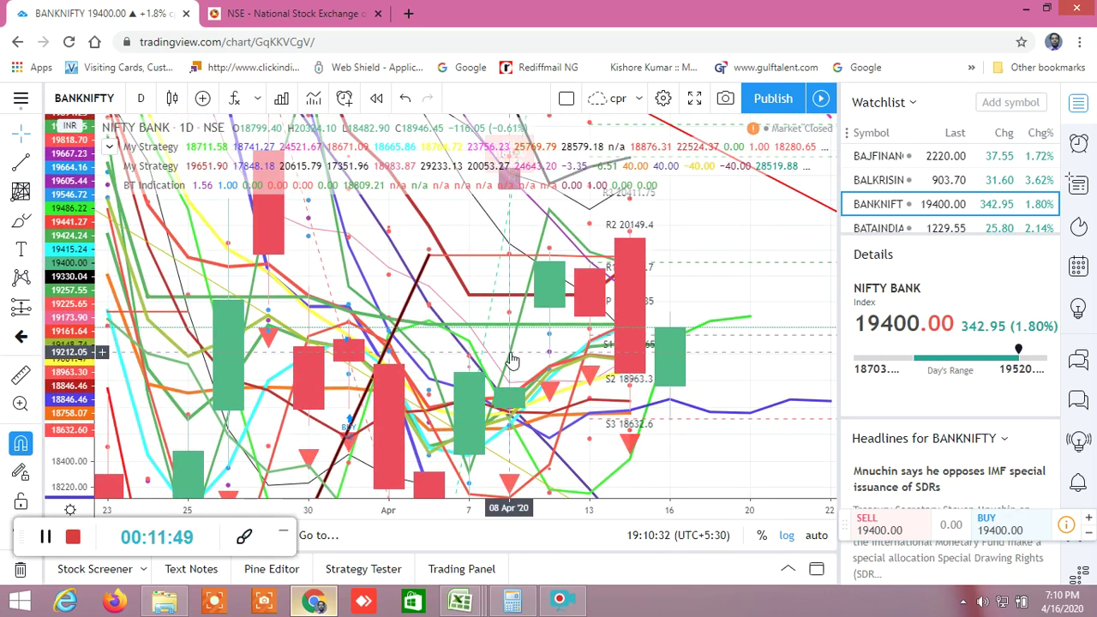
Compare the March 2020 lows and LL labels with the mid-April BANKNIFTY candles and the projected indicator lines.
scroll(668, 390, "down", 2)
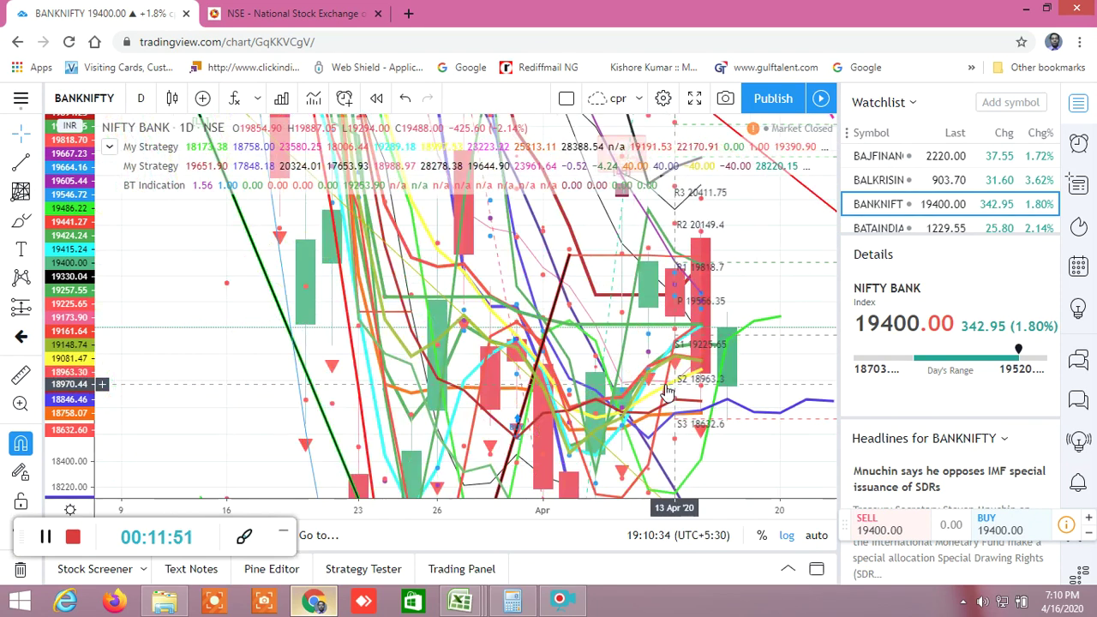
scroll(508, 371, "down", 2)
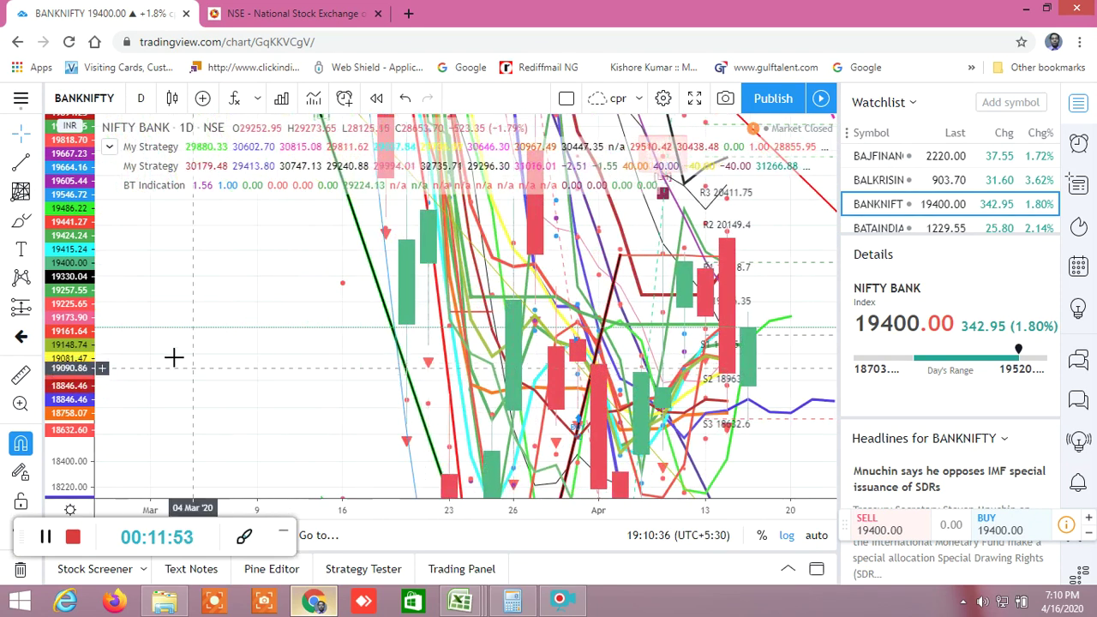
left_click_drag(73, 356, 83, 525)
scroll(518, 331, "down", 2)
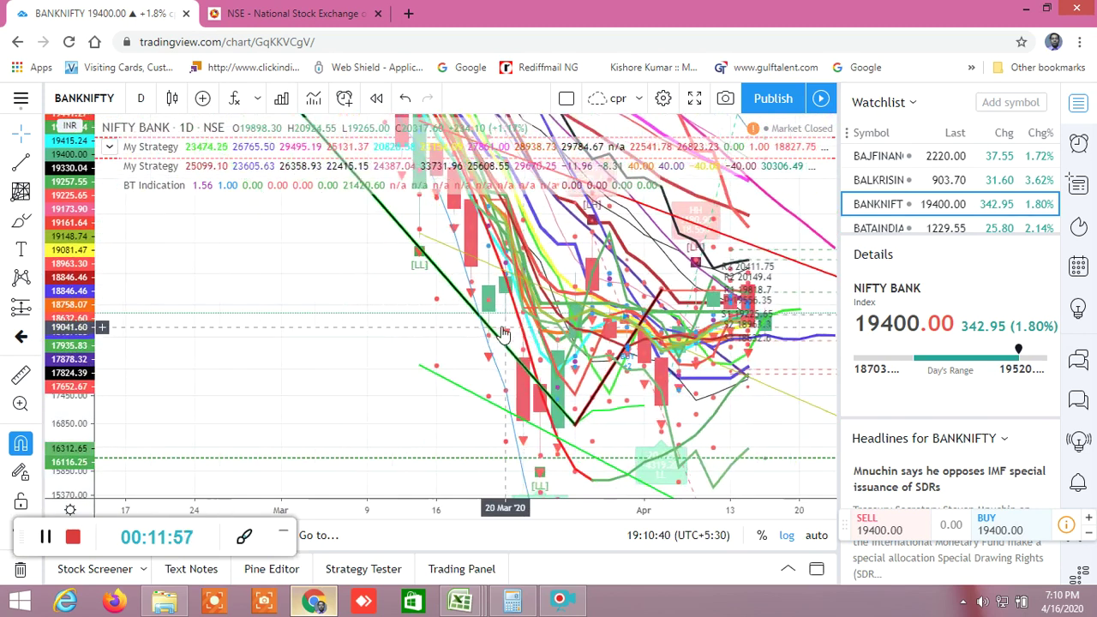
scroll(549, 349, "down", 4)
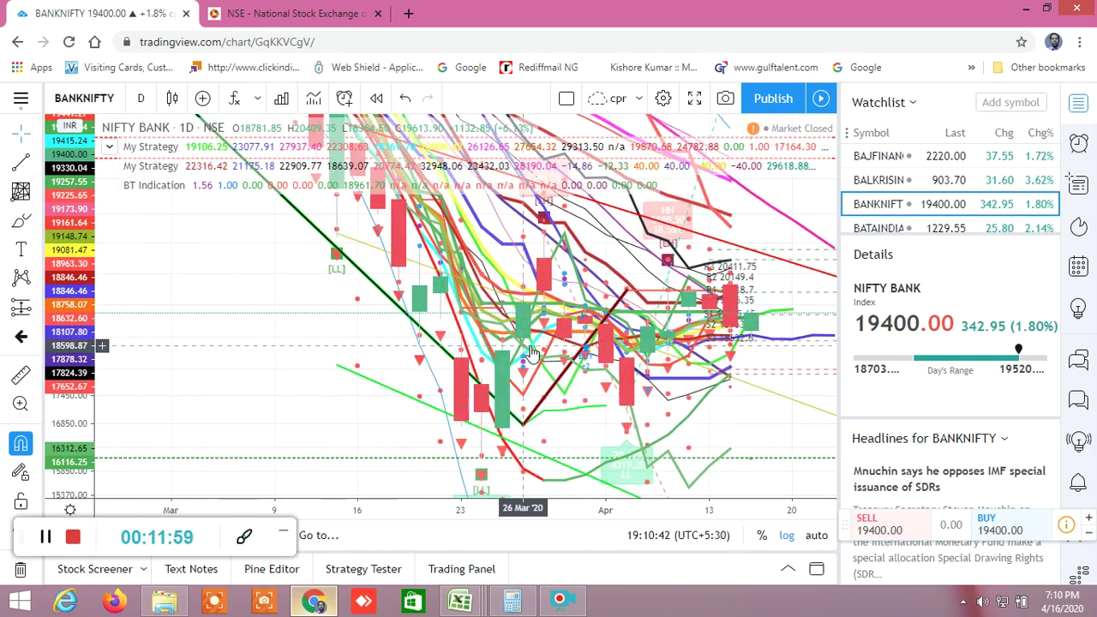
scroll(532, 353, "up", 5)
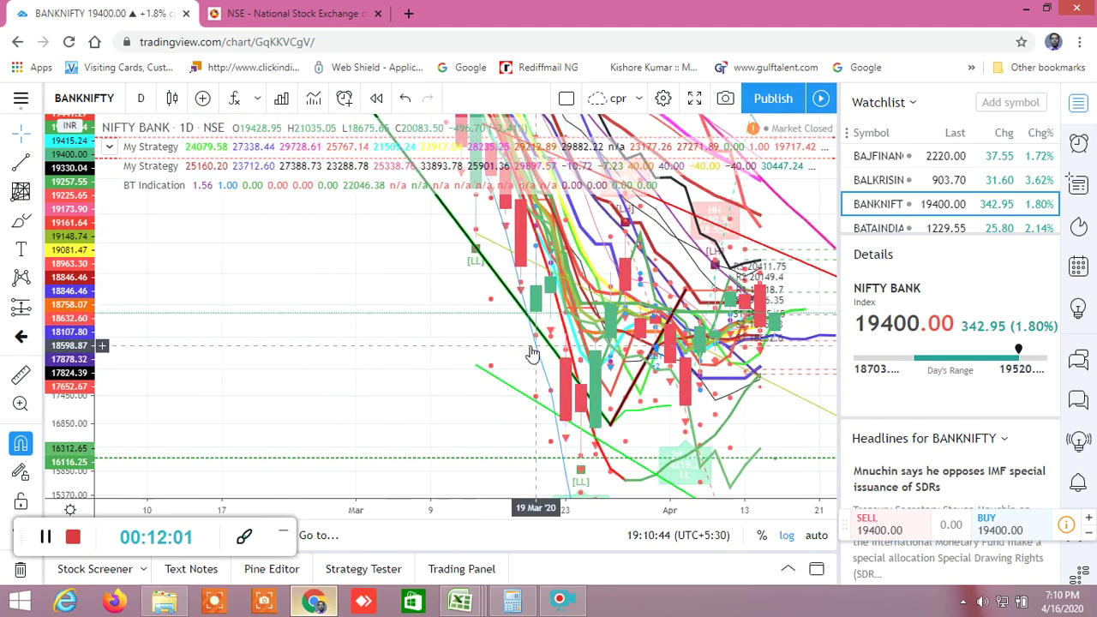
scroll(531, 354, "up", 3)
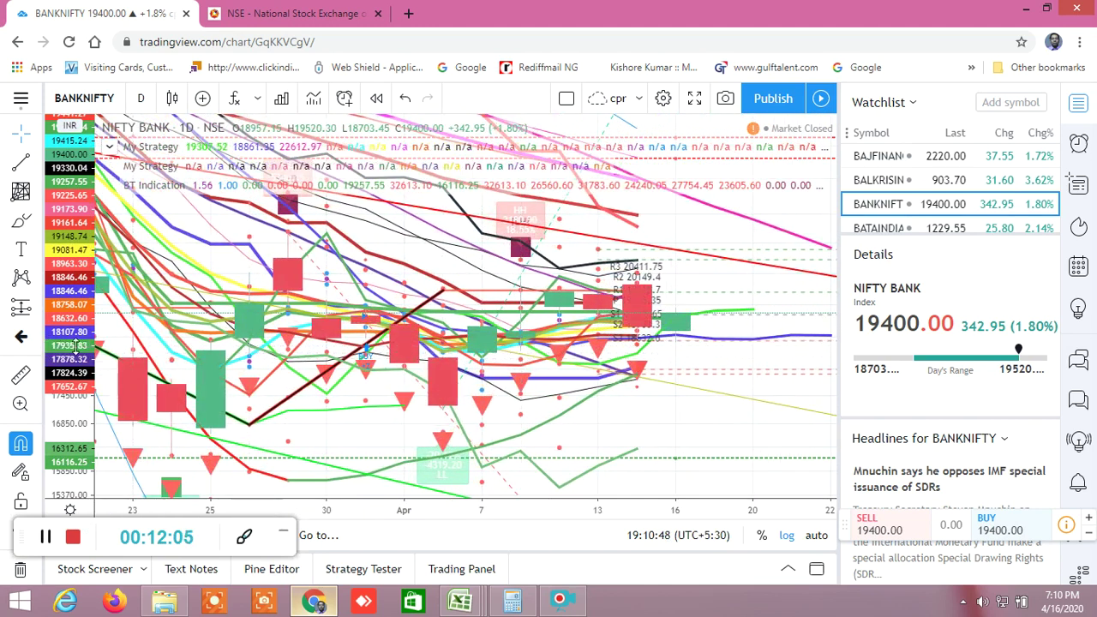
scroll(76, 346, "up", 1)
left_click_drag(76, 346, 35, 101)
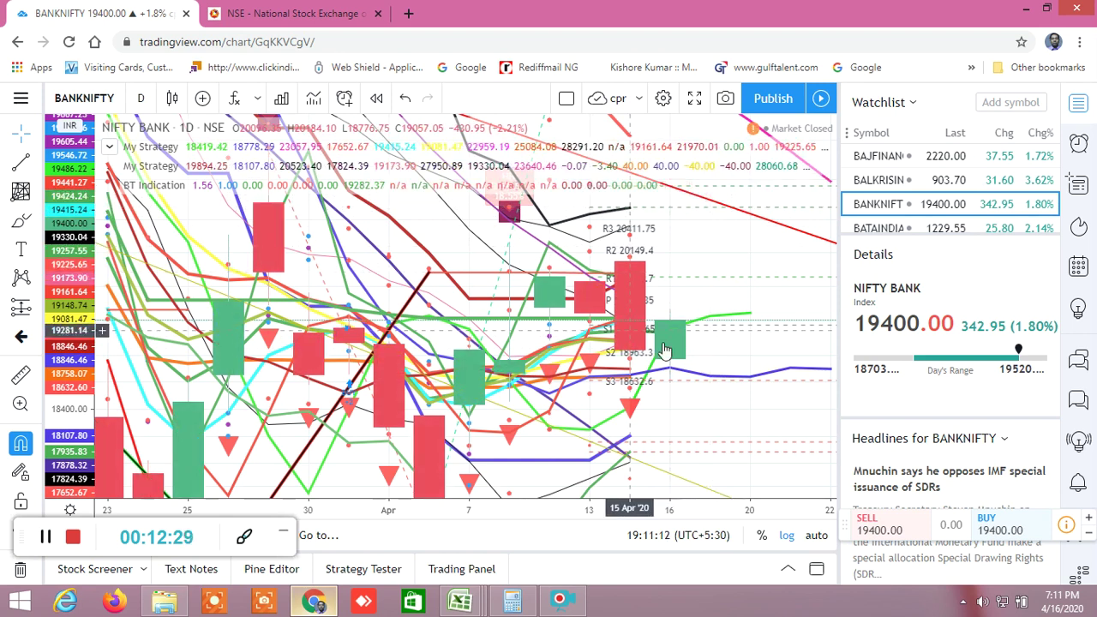
Examine the BANKNIFTY March to April 2020 decline and recovery against the LL labels and green trend lines on a wider price range.
scroll(677, 369, "down", 5)
scroll(677, 368, "down", 3)
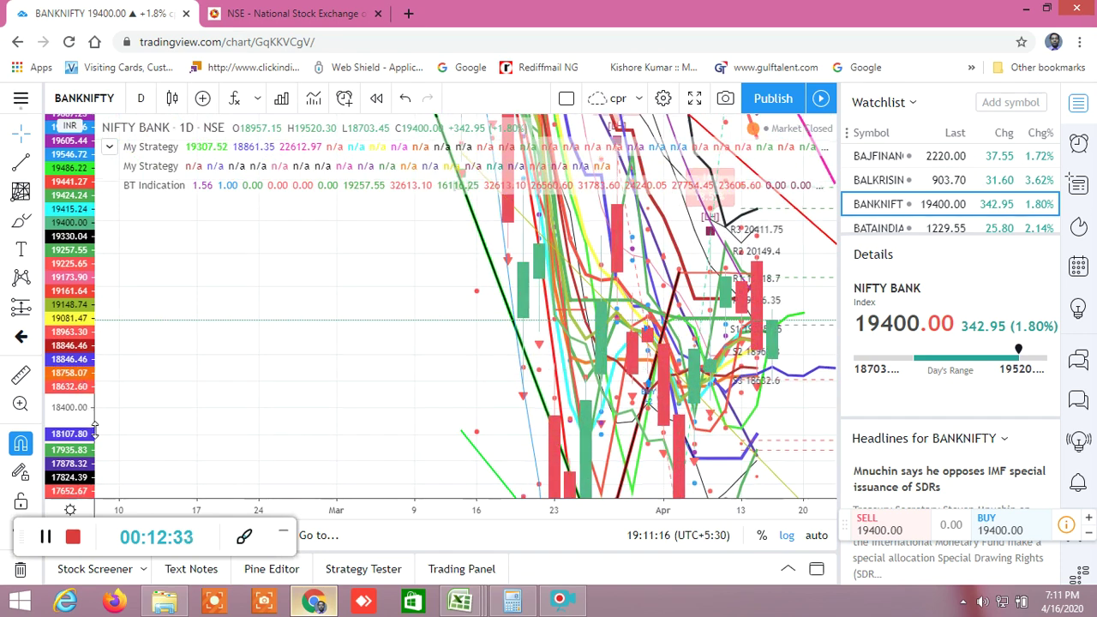
left_click_drag(86, 415, 114, 535)
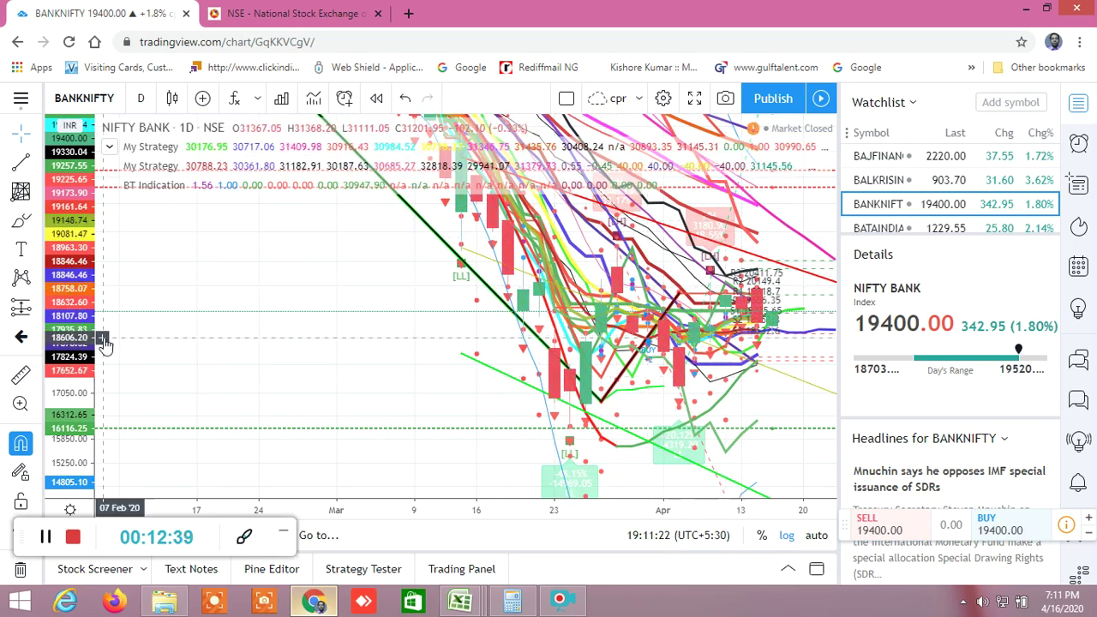
left_click_drag(85, 339, 89, 399)
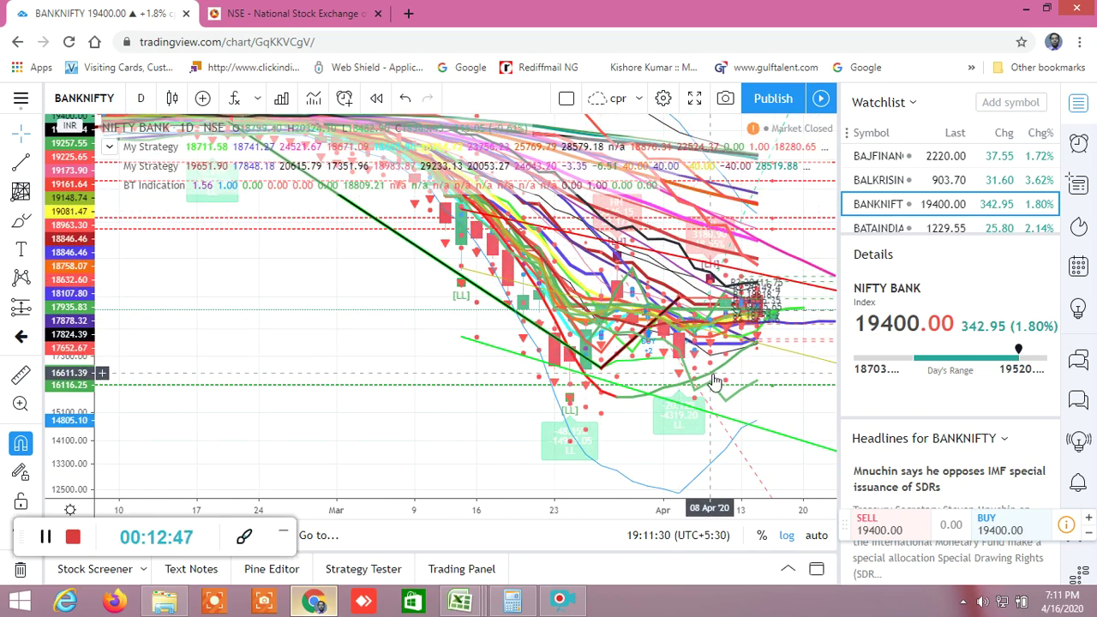
scroll(718, 386, "up", 5)
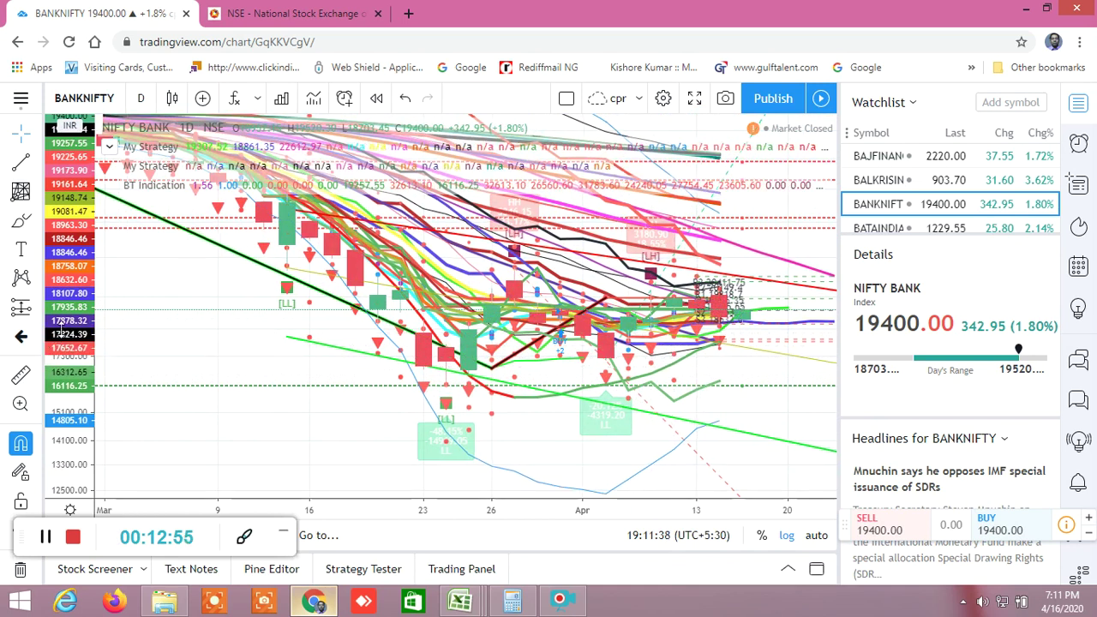
left_click_drag(45, 342, 47, 433)
left_click(37, 70)
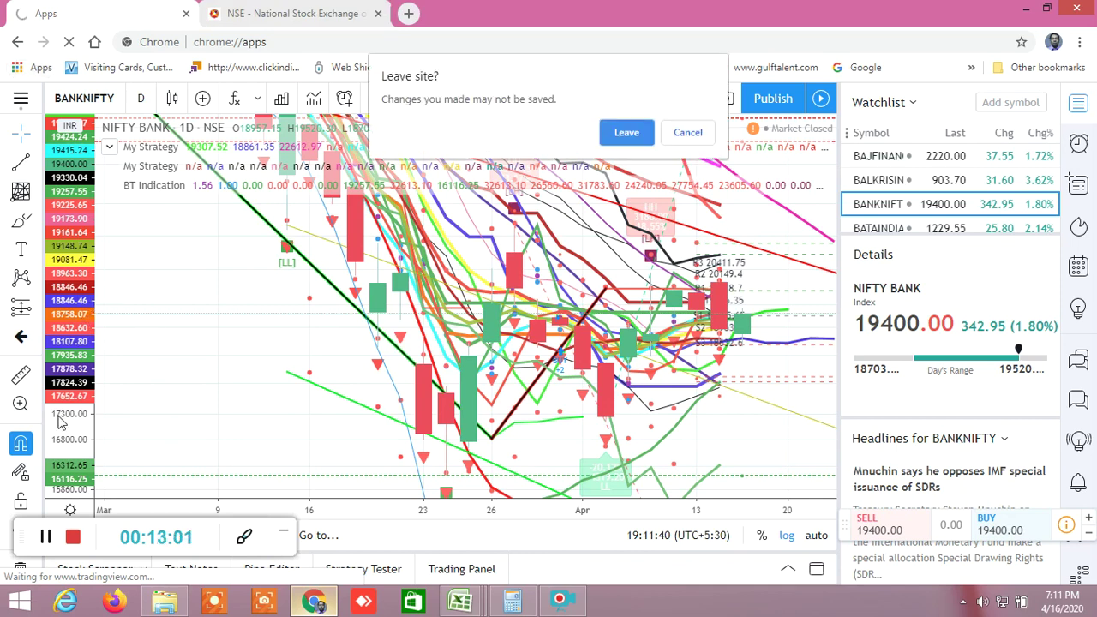
left_click(686, 137)
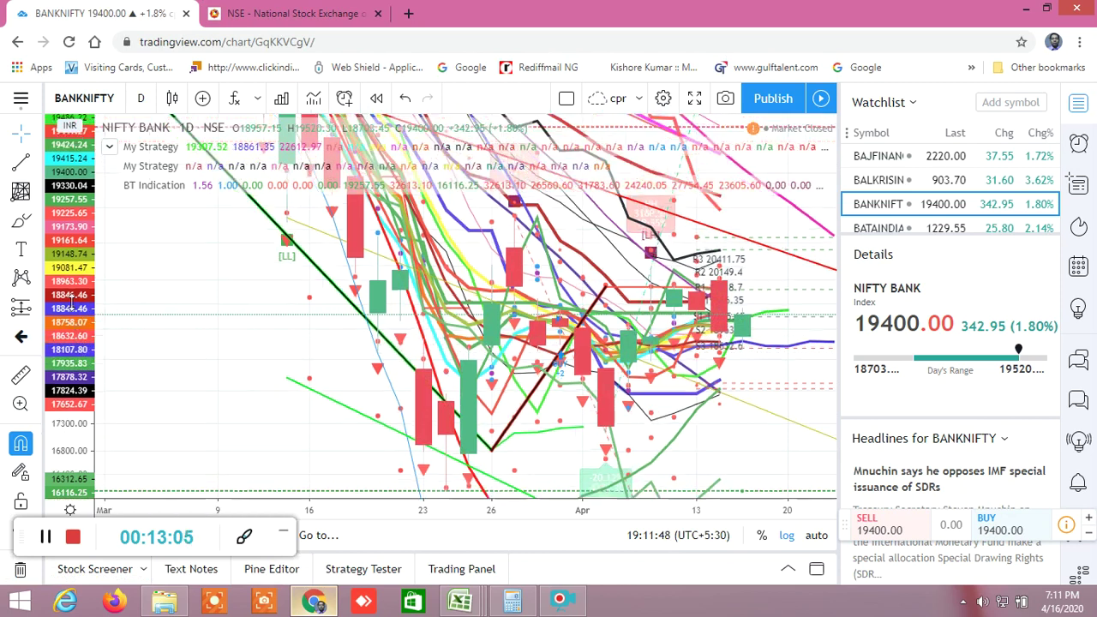
Compare the early to mid-April 2020 BANKNIFTY candles with the R3 to S3 pivots and the red dashed levels above.
scroll(686, 360, "up", 3)
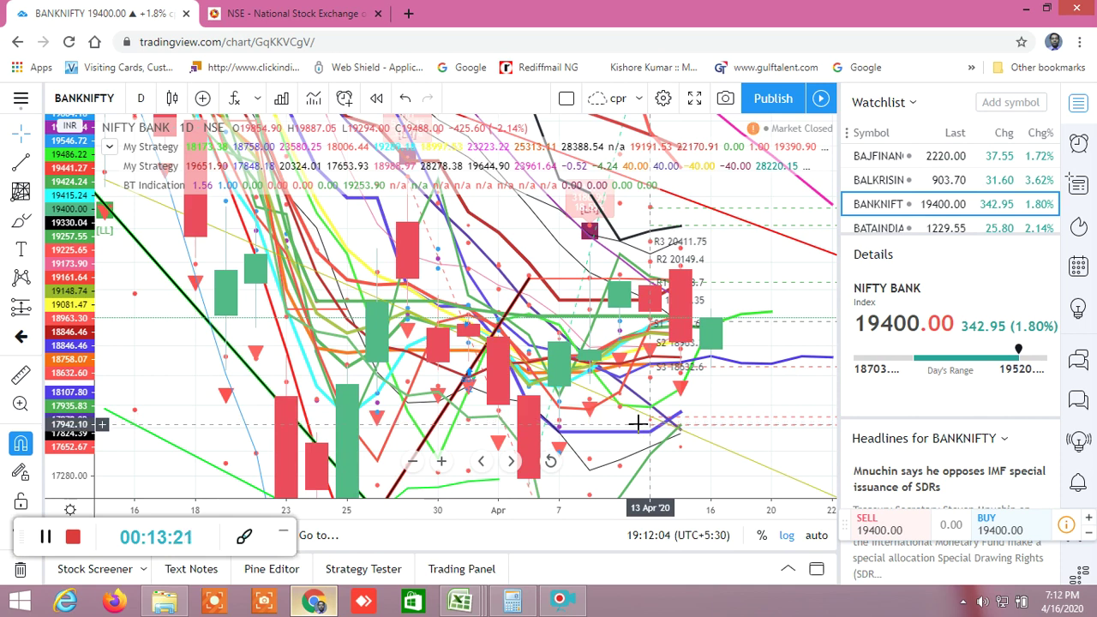
scroll(600, 428, "down", 2)
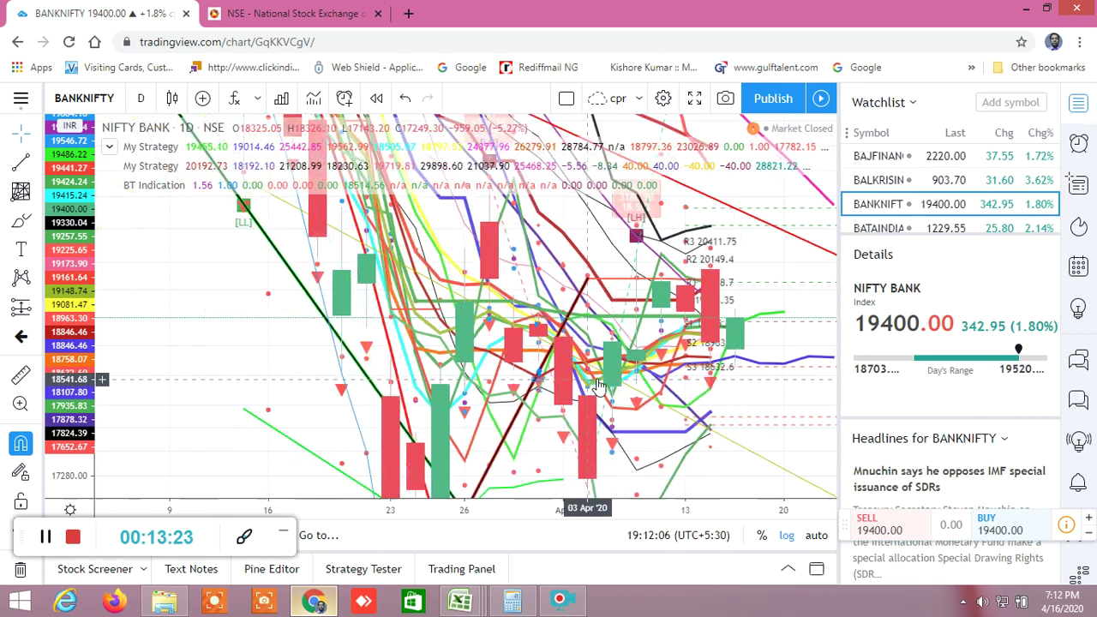
left_click_drag(86, 369, 94, 480)
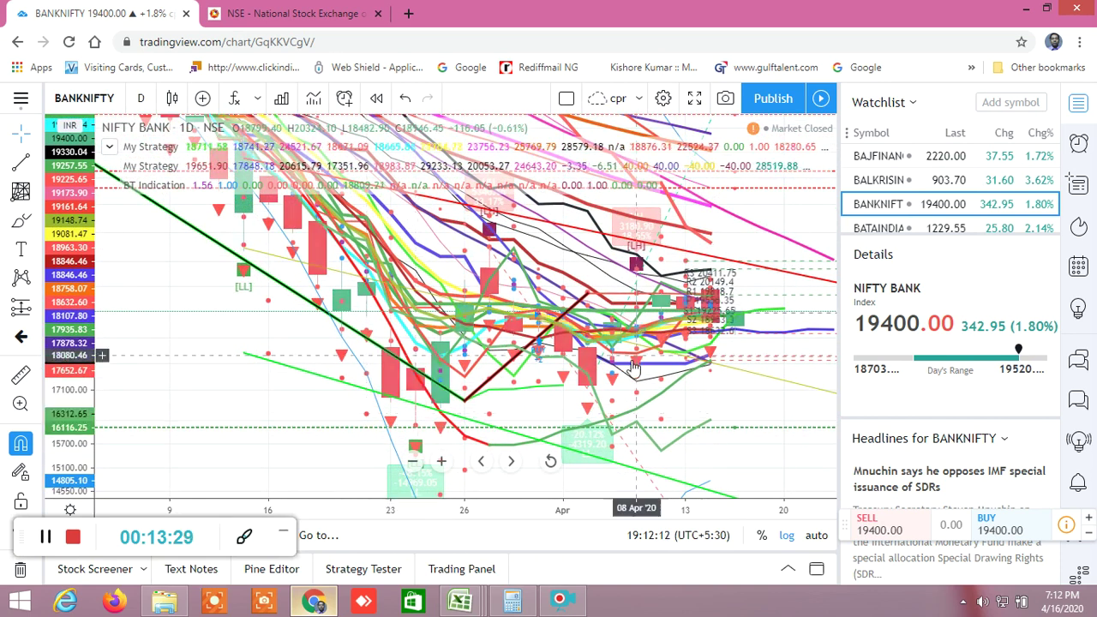
scroll(480, 343, "up", 3)
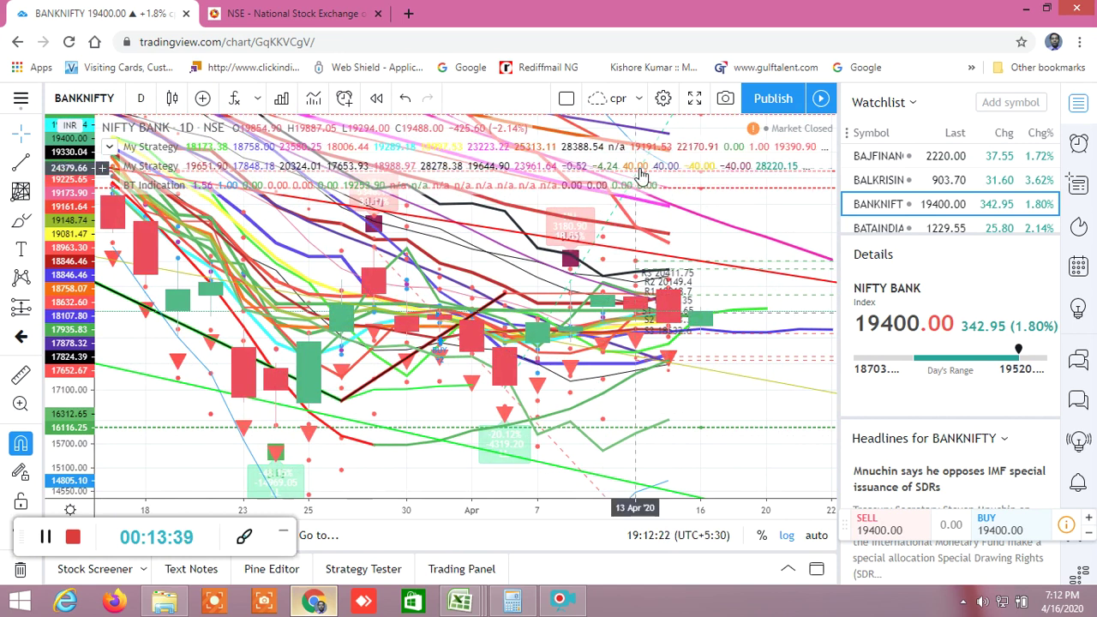
scroll(734, 397, "down", 5)
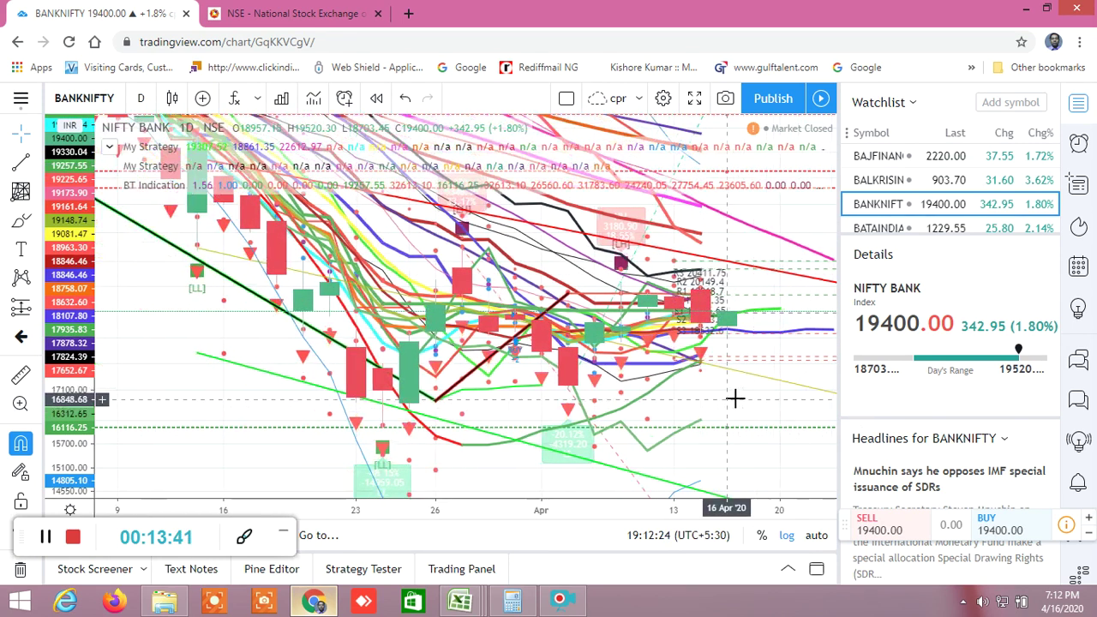
scroll(640, 383, "down", 1)
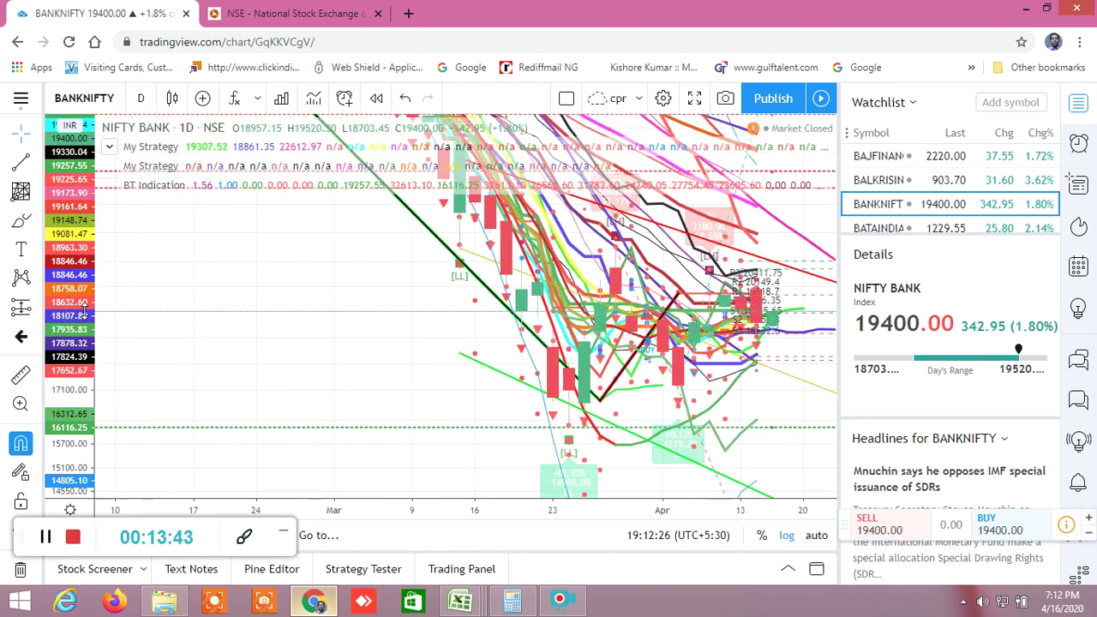
Collapse the indicator legend and draw a Fib Retracement from the 14 Jan 2020 candle down to the 24 Mar 2020 low at 16116.25.
left_click_drag(83, 329, 175, 406)
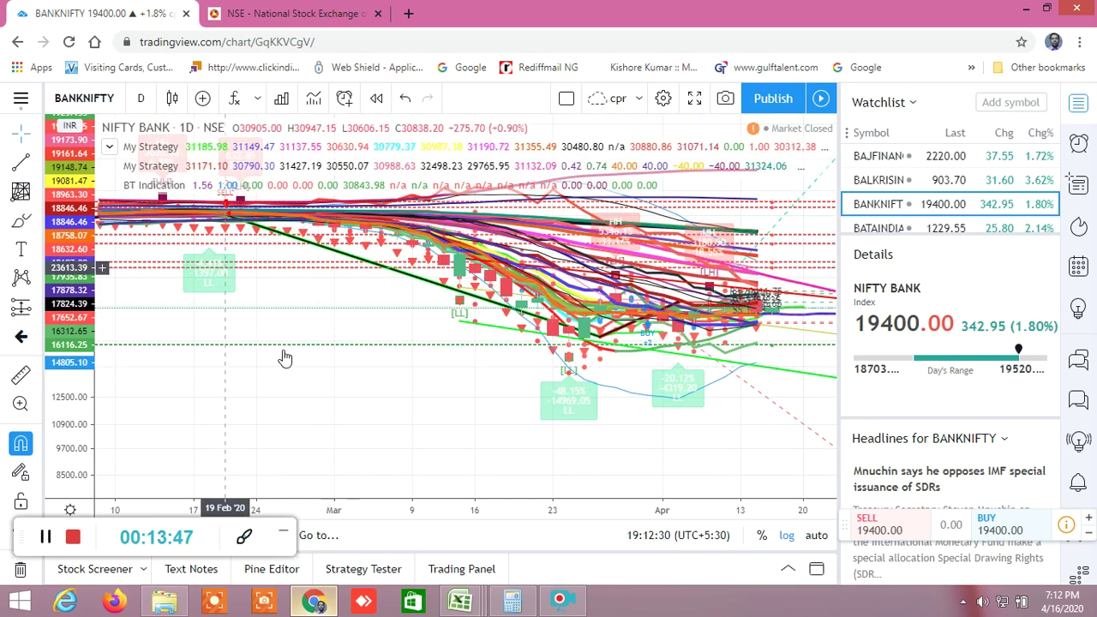
scroll(415, 331, "down", 4)
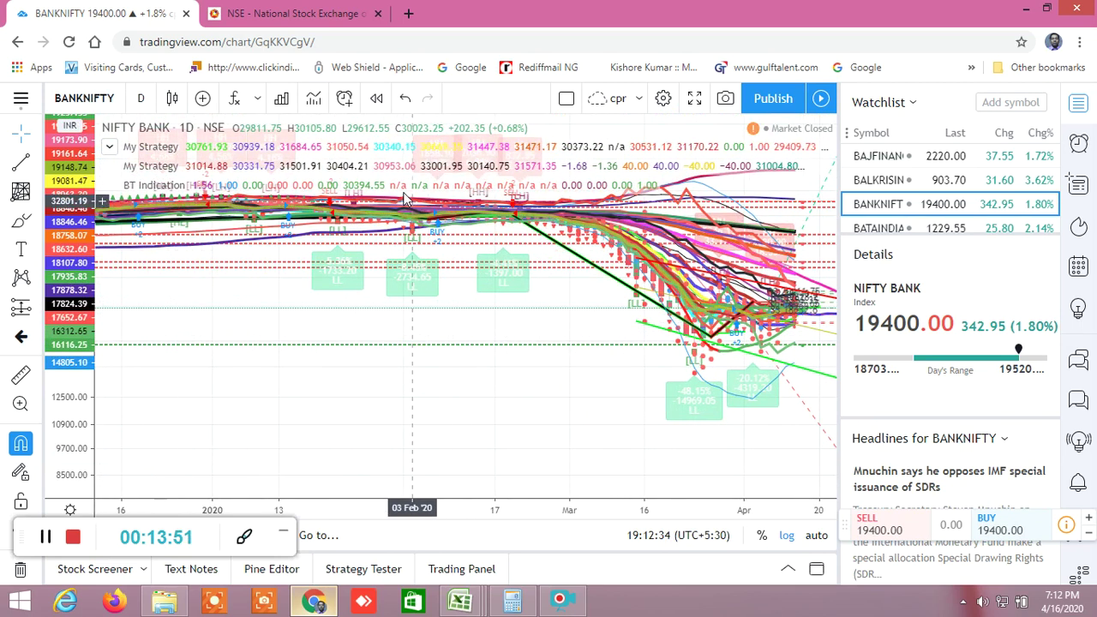
left_click(38, 197)
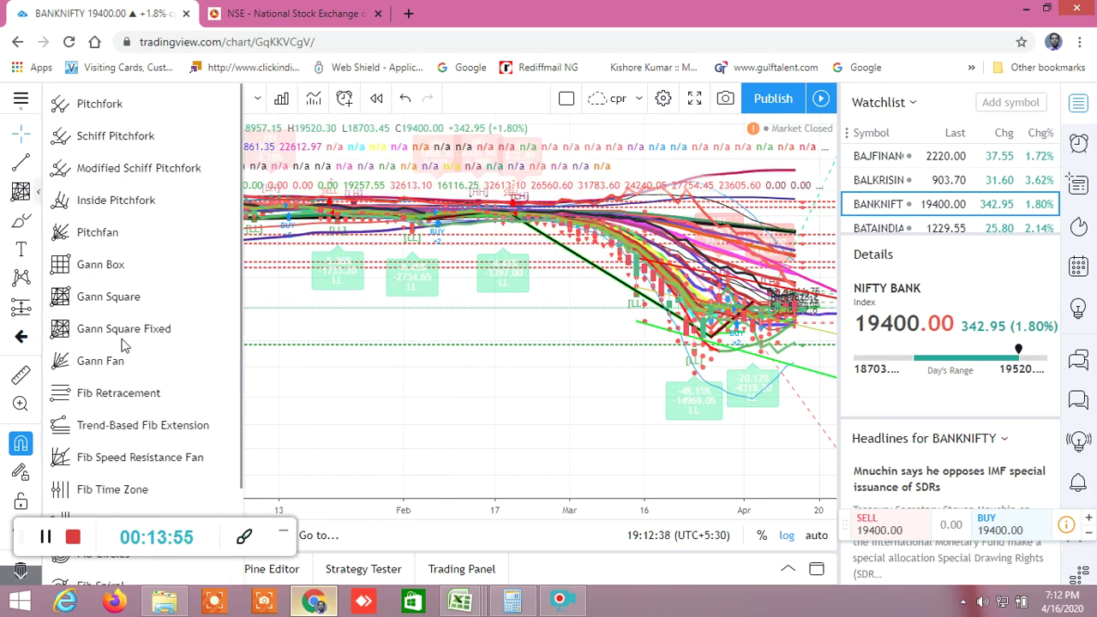
left_click(130, 394)
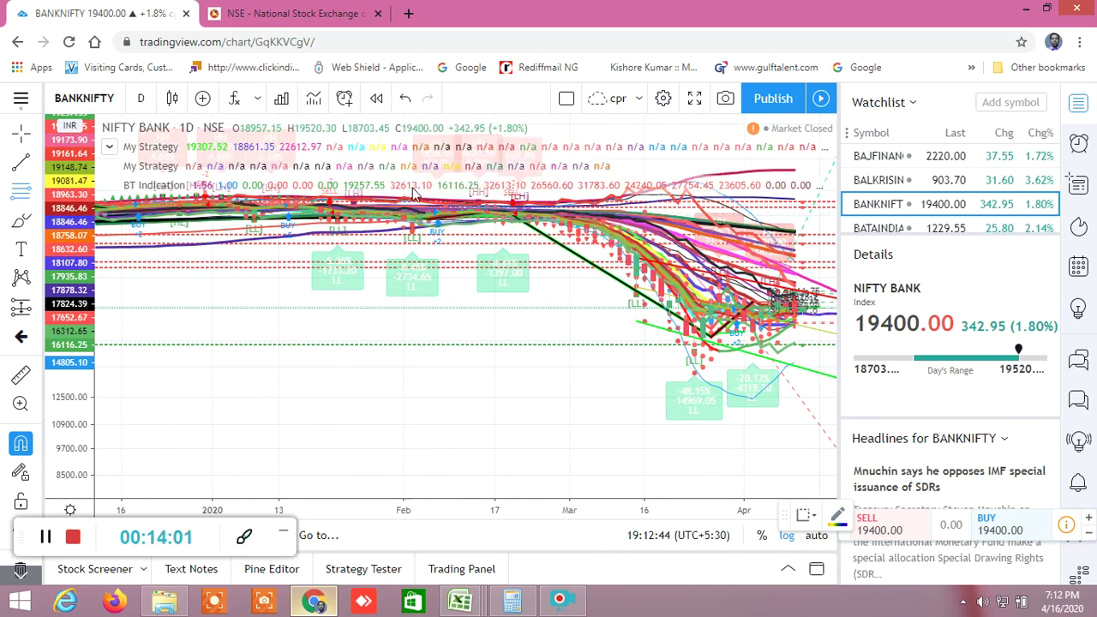
scroll(567, 261, "down", 2)
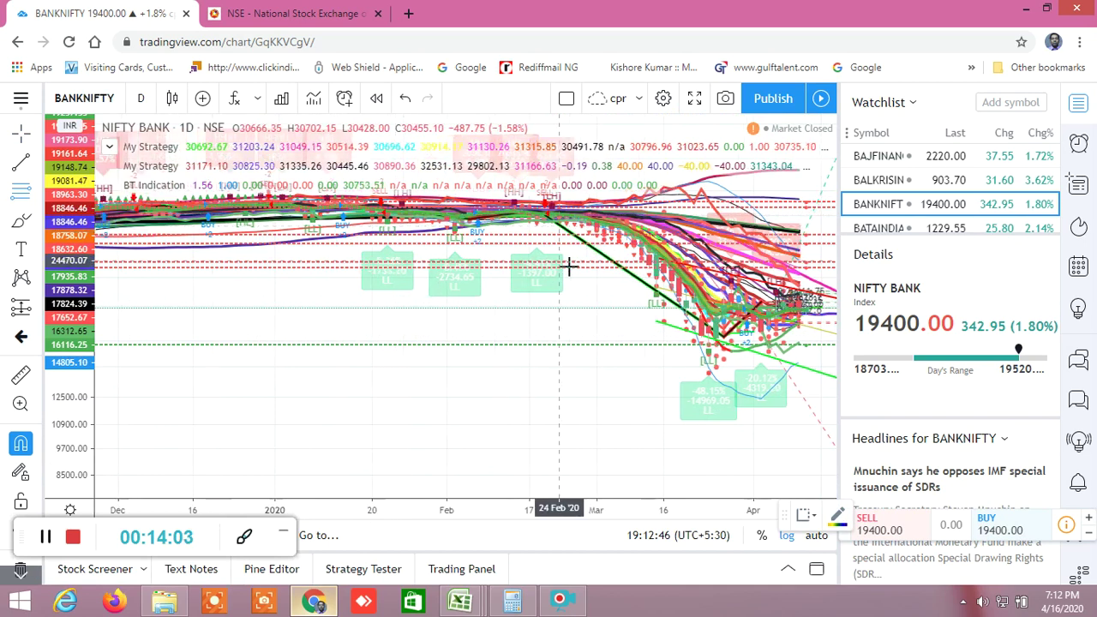
left_click(110, 148)
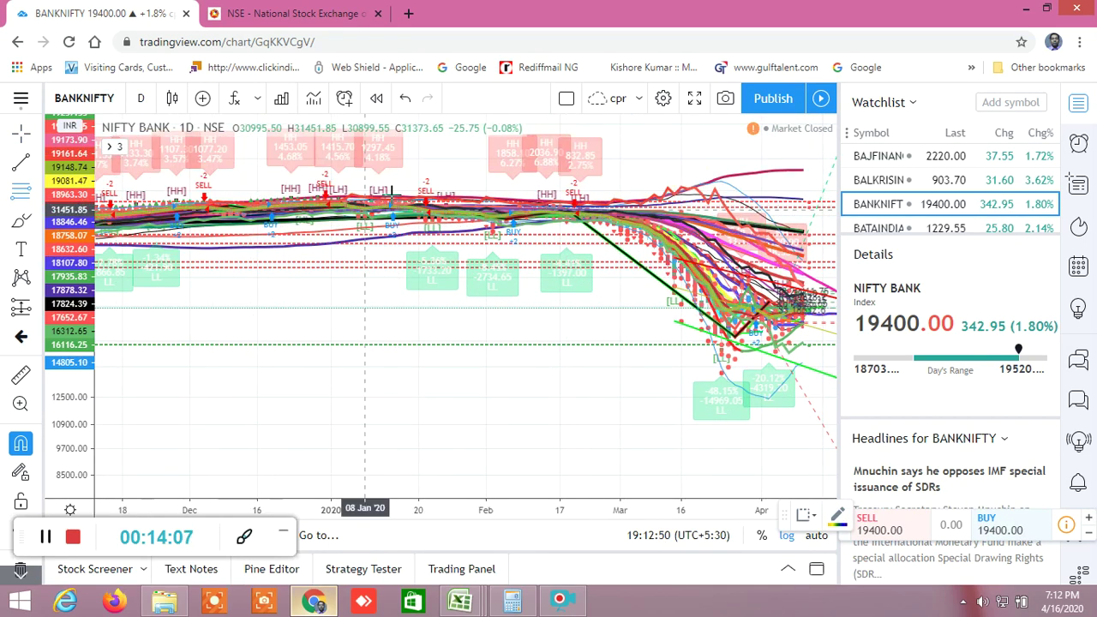
left_click(392, 199)
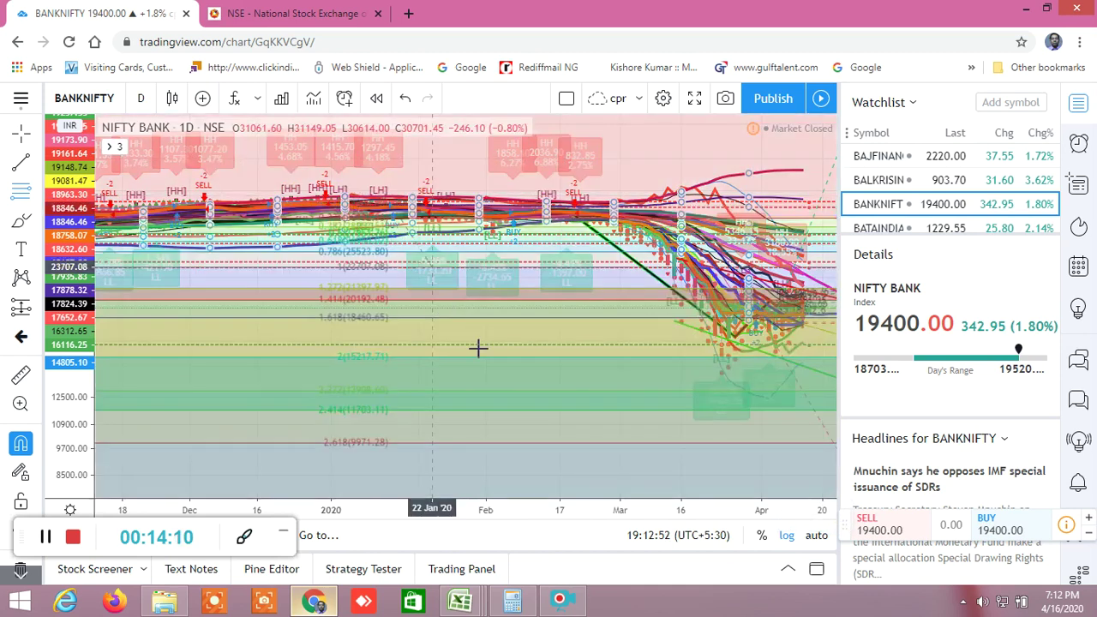
left_click(478, 348)
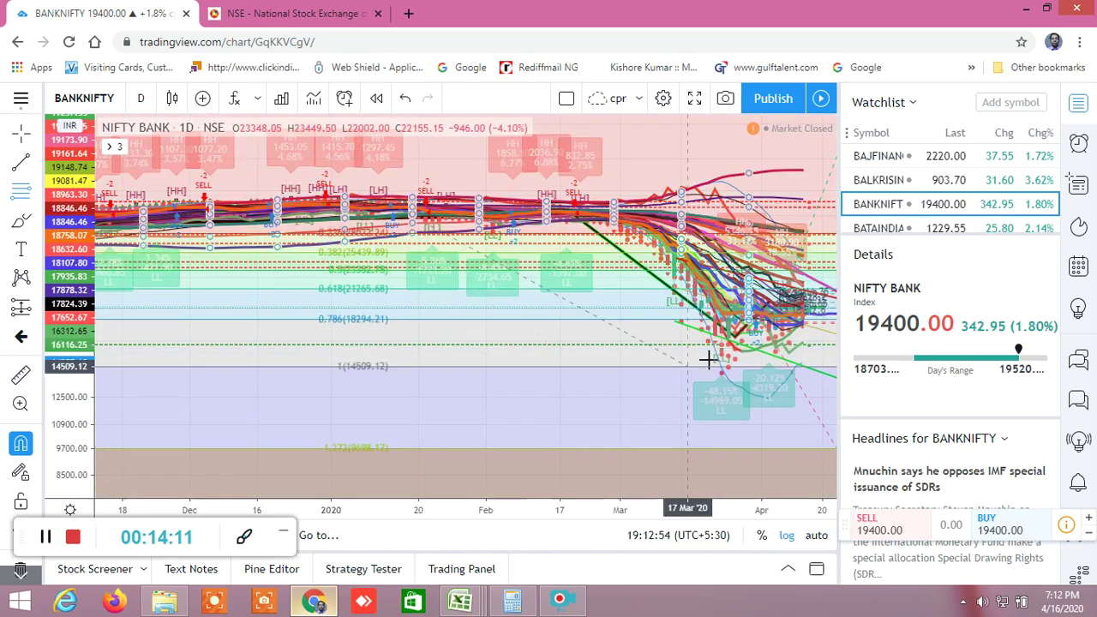
left_click(718, 348)
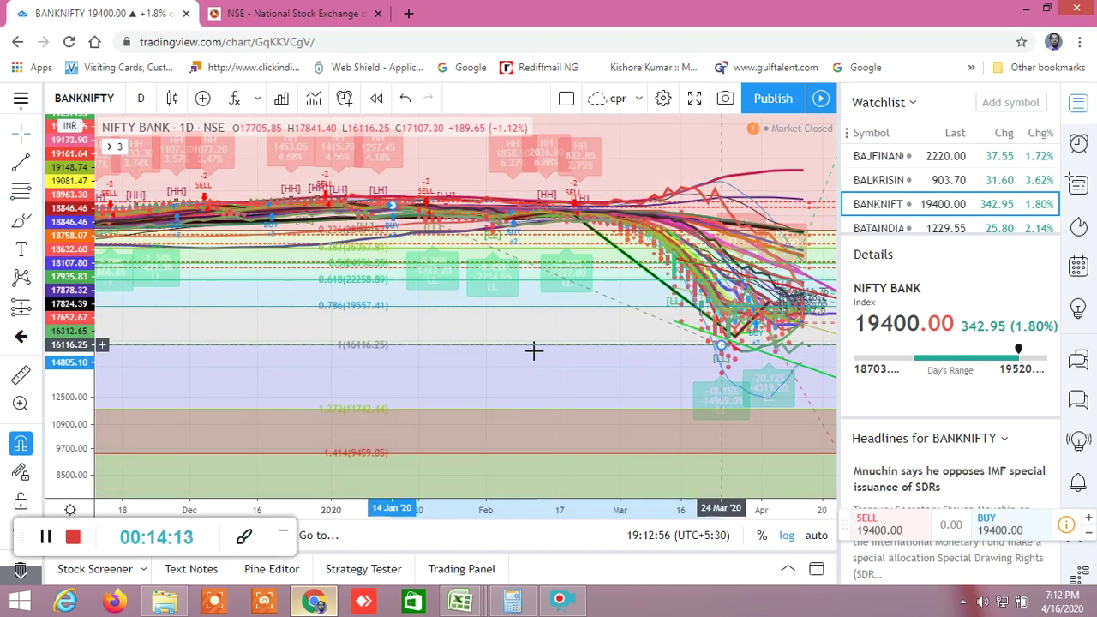
Draw a Gann Square Fixed on the BANKNIFTY chart from late January 2020 to the late-March 2020 low.
left_click(39, 193)
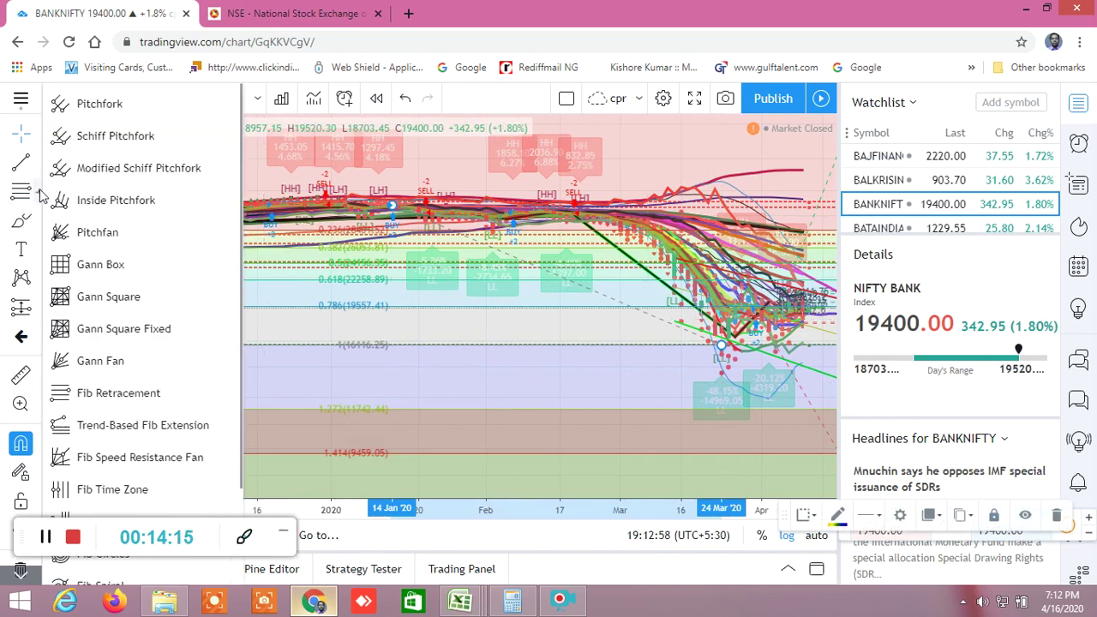
left_click(124, 328)
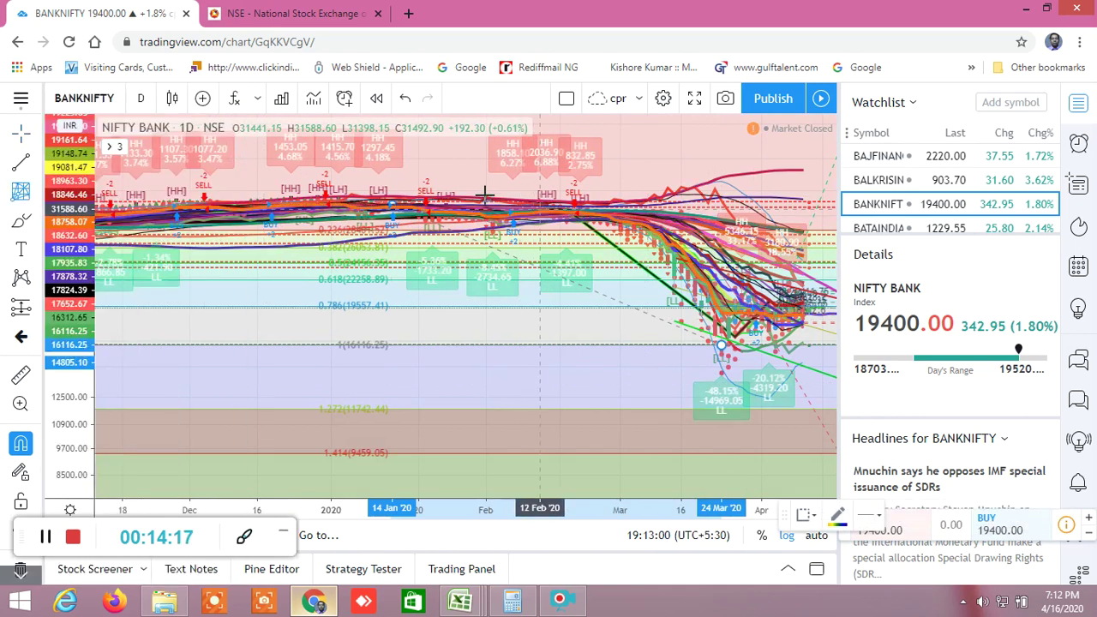
left_click(619, 313)
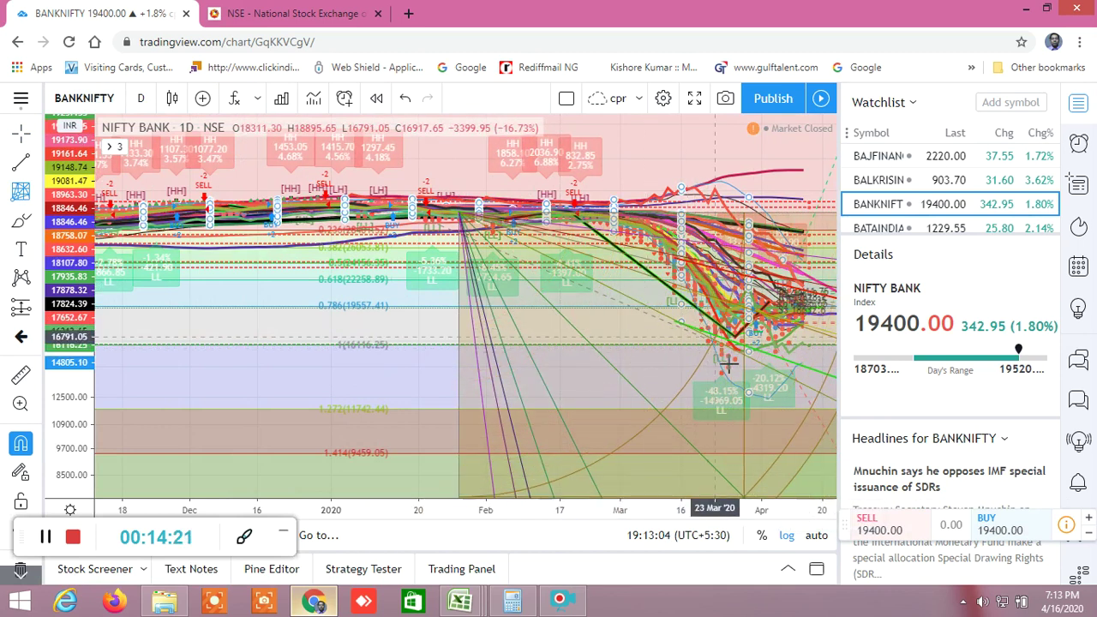
left_click(727, 364)
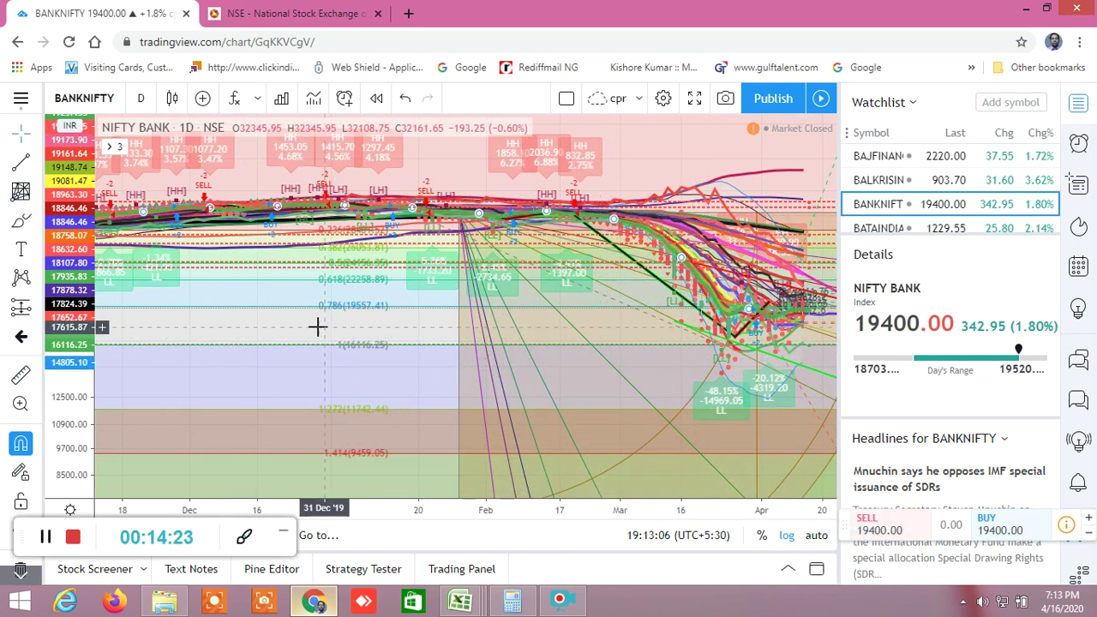
Examine the March to April 2020 BANKNIFTY candles up close against the Gann square lines and arcs.
scroll(317, 327, "up", 5)
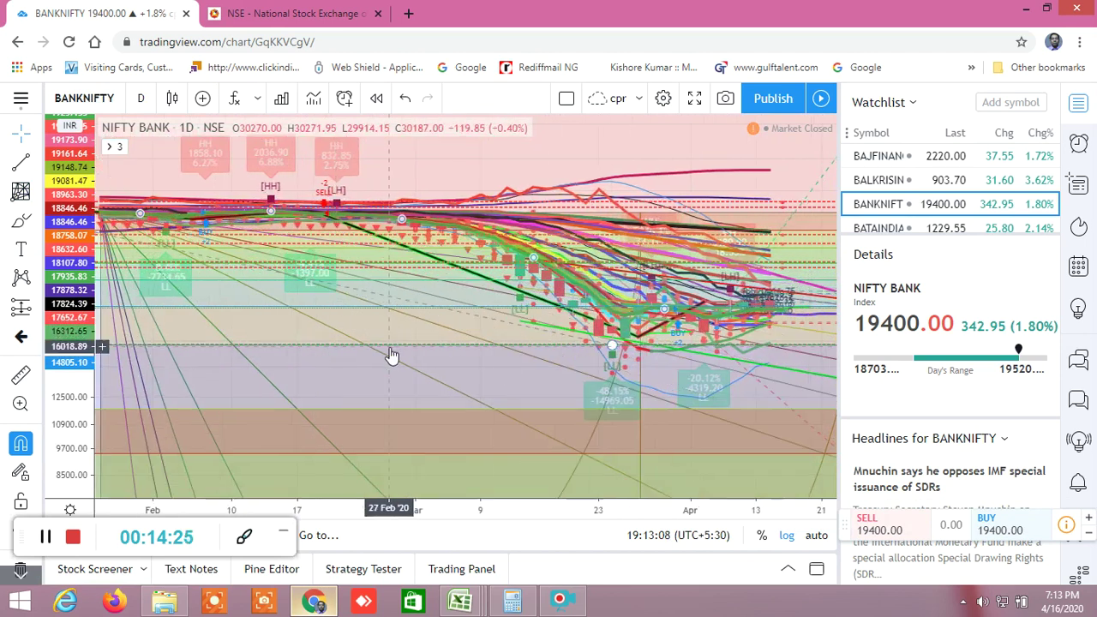
scroll(360, 356, "up", 2)
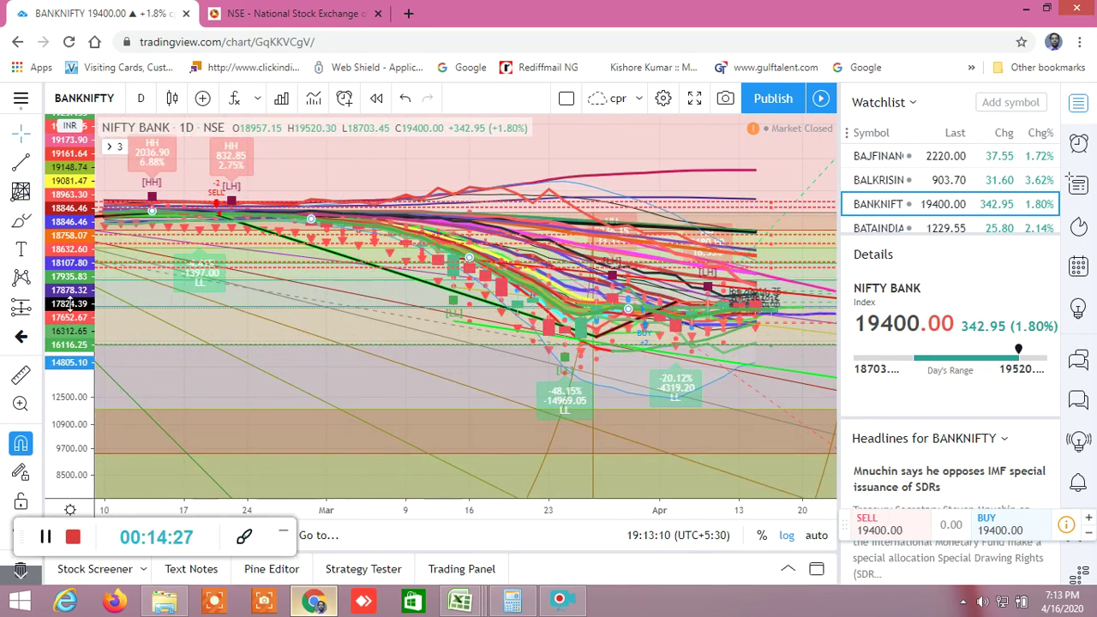
left_click_drag(69, 305, 34, 96)
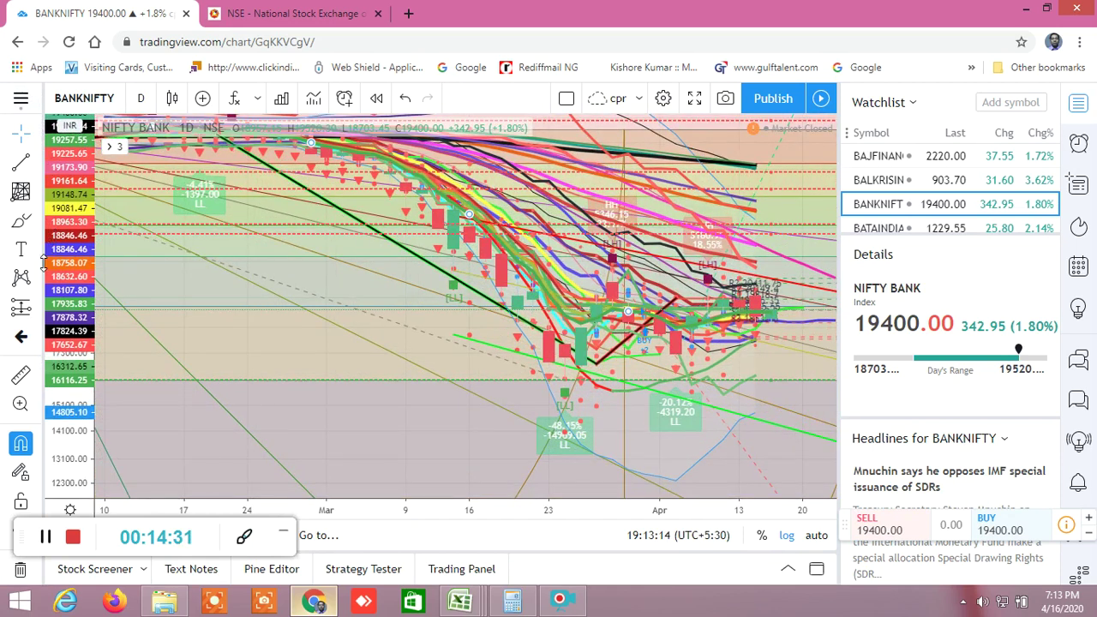
left_click_drag(65, 296, 58, 266)
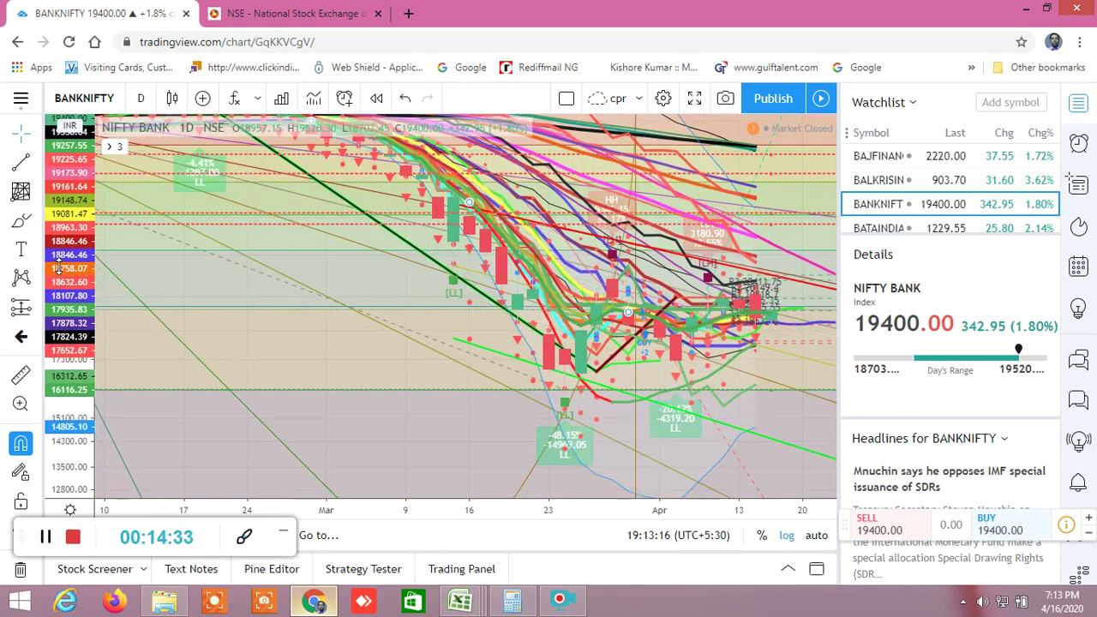
scroll(358, 314, "up", 3)
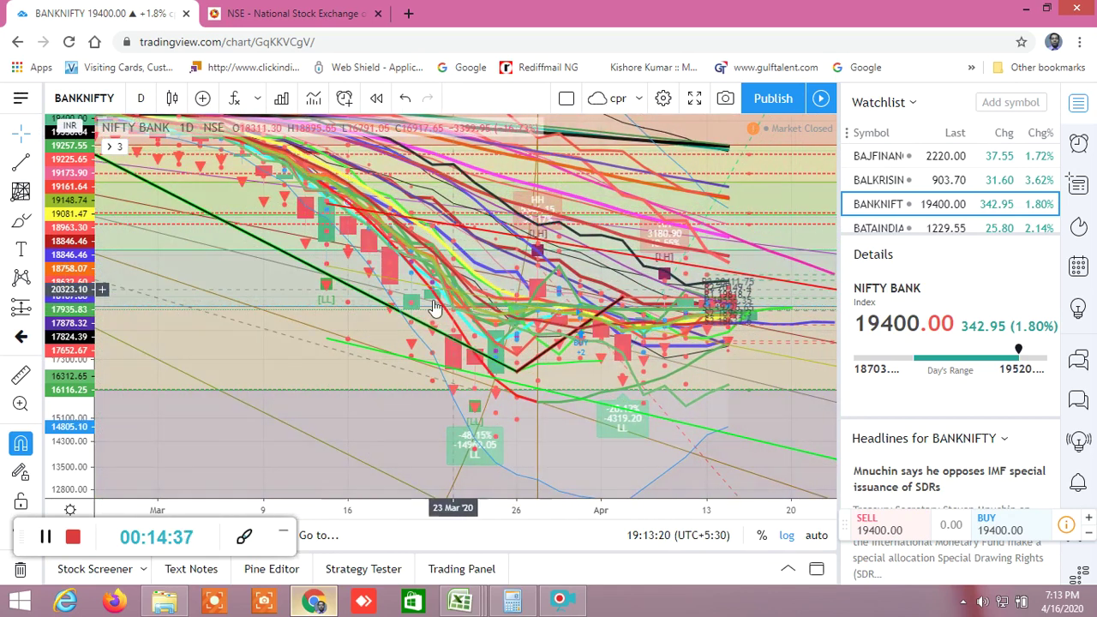
Examine the Fib Retracement levels from 0.236 to 1.414 alongside the Gann fan lines across late 2019 to April 2020.
scroll(480, 331, "down", 3)
scroll(480, 330, "down", 2)
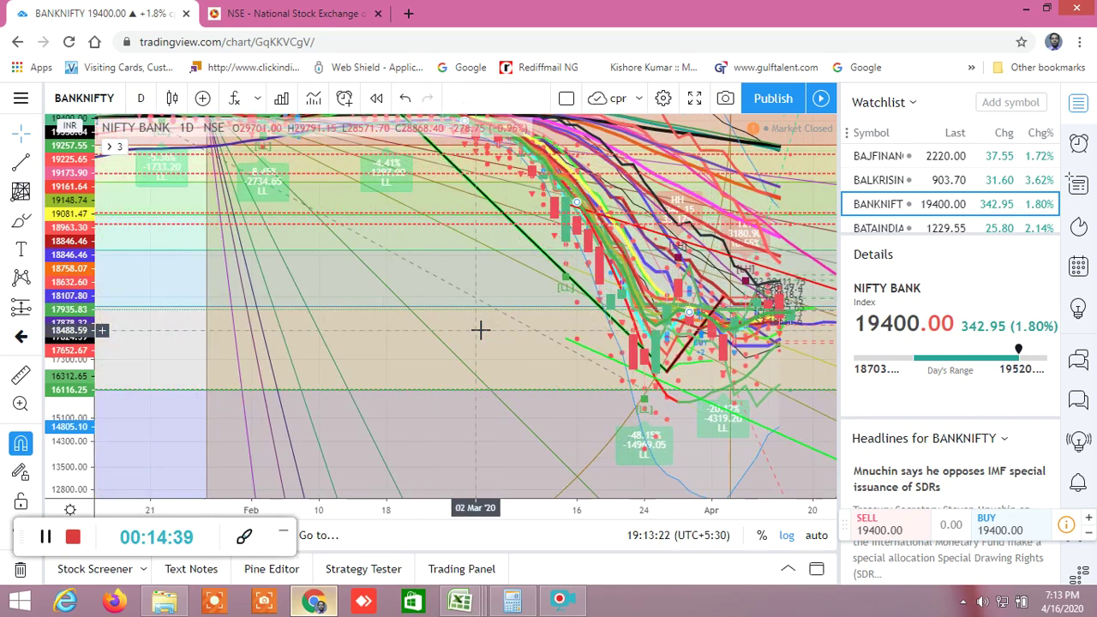
scroll(480, 331, "down", 2)
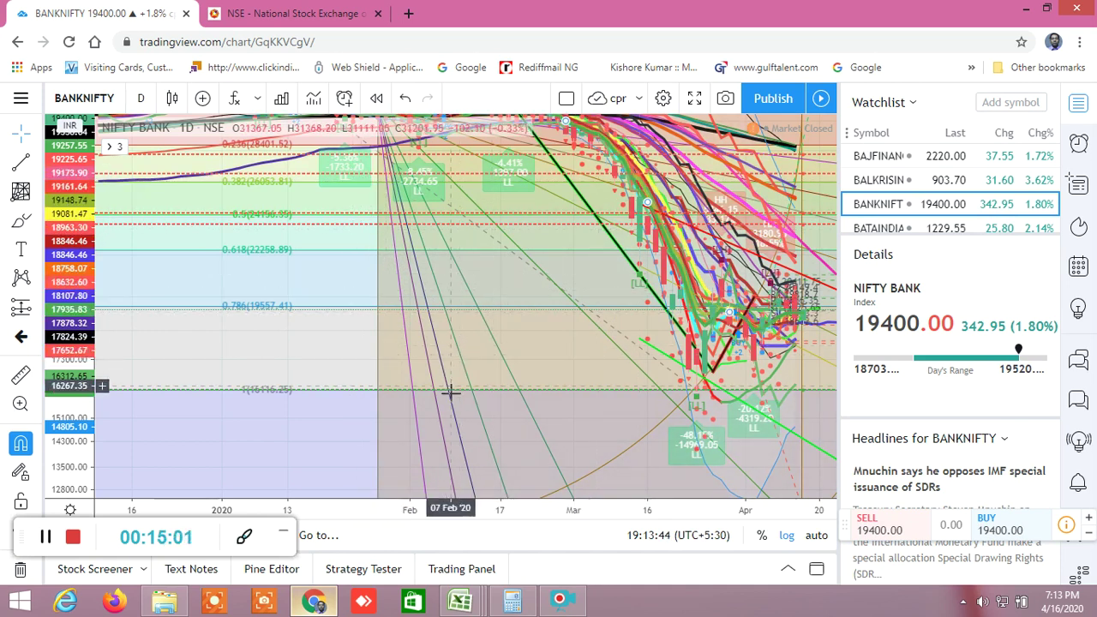
scroll(441, 377, "down", 3)
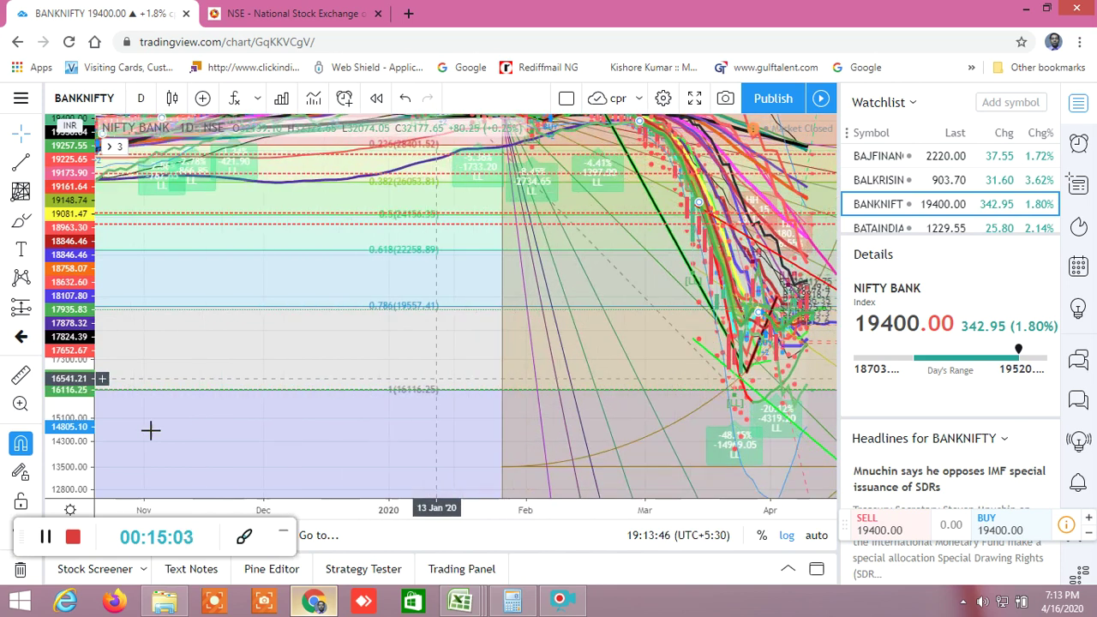
left_click_drag(85, 440, 91, 486)
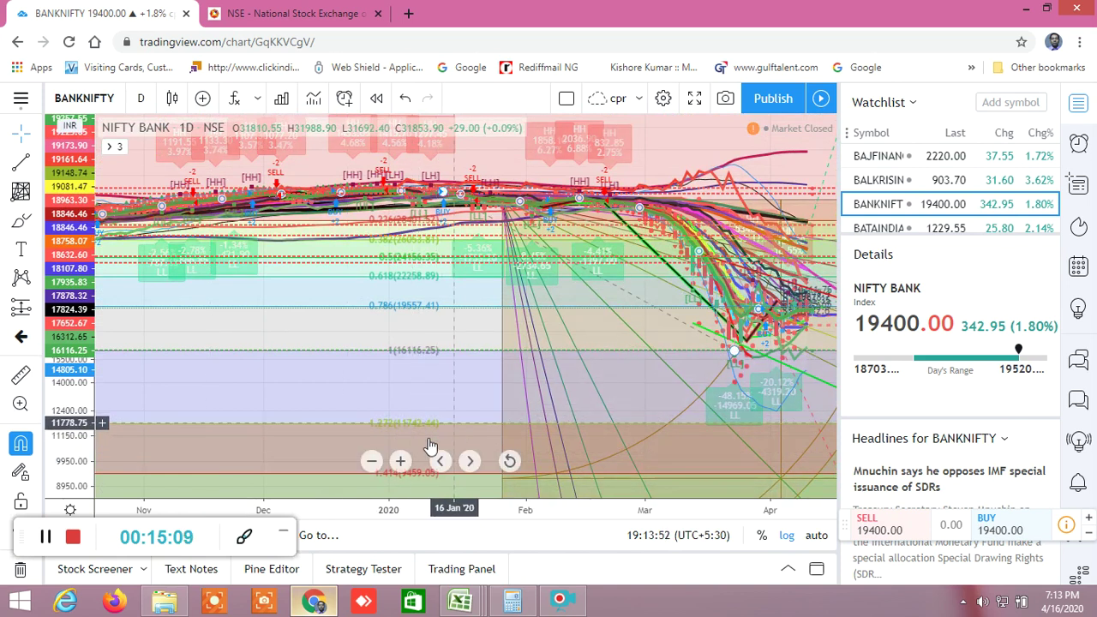
scroll(140, 421, "down", 1)
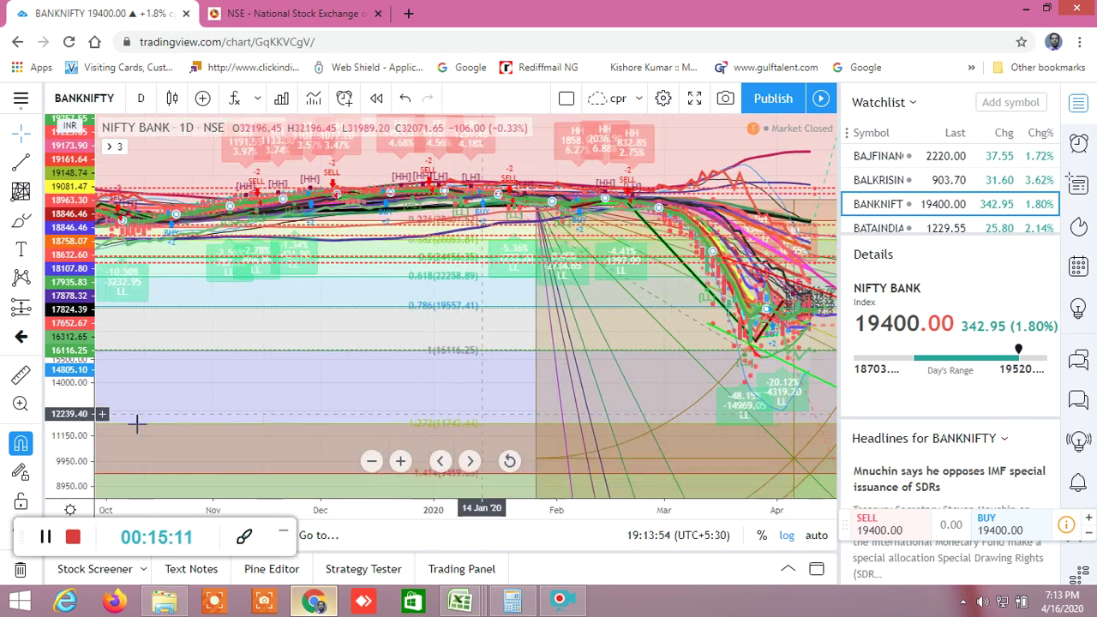
Examine the March to April 2020 BANKNIFTY candles up close against the pivot labels and indicator lines, with the price scale stretched.
left_click_drag(86, 429, 87, 446)
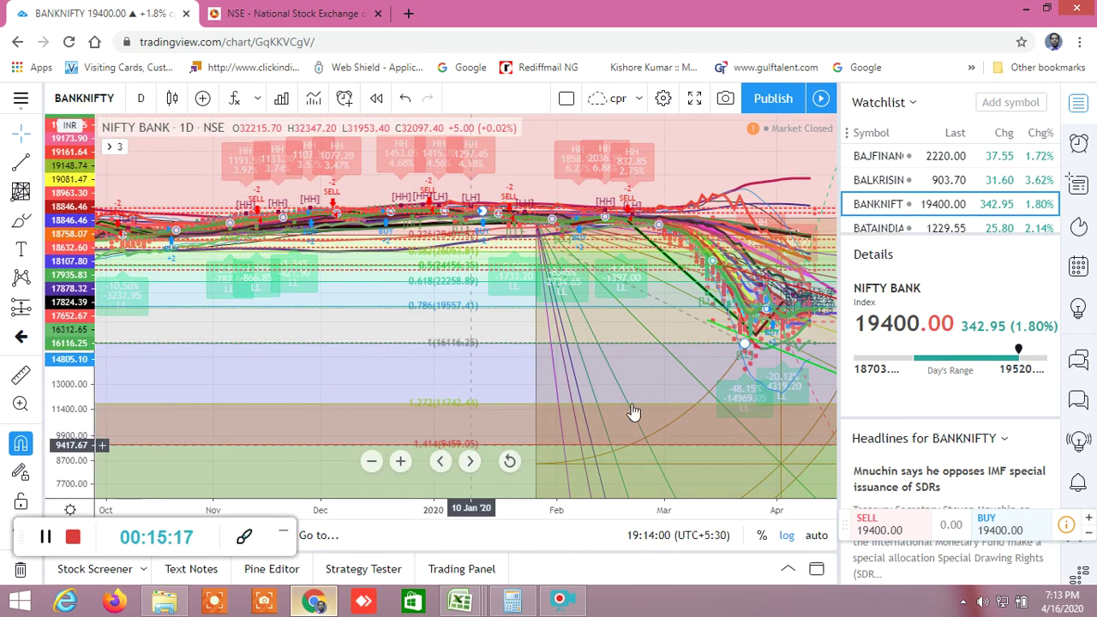
scroll(637, 424, "up", 2)
scroll(637, 424, "up", 4)
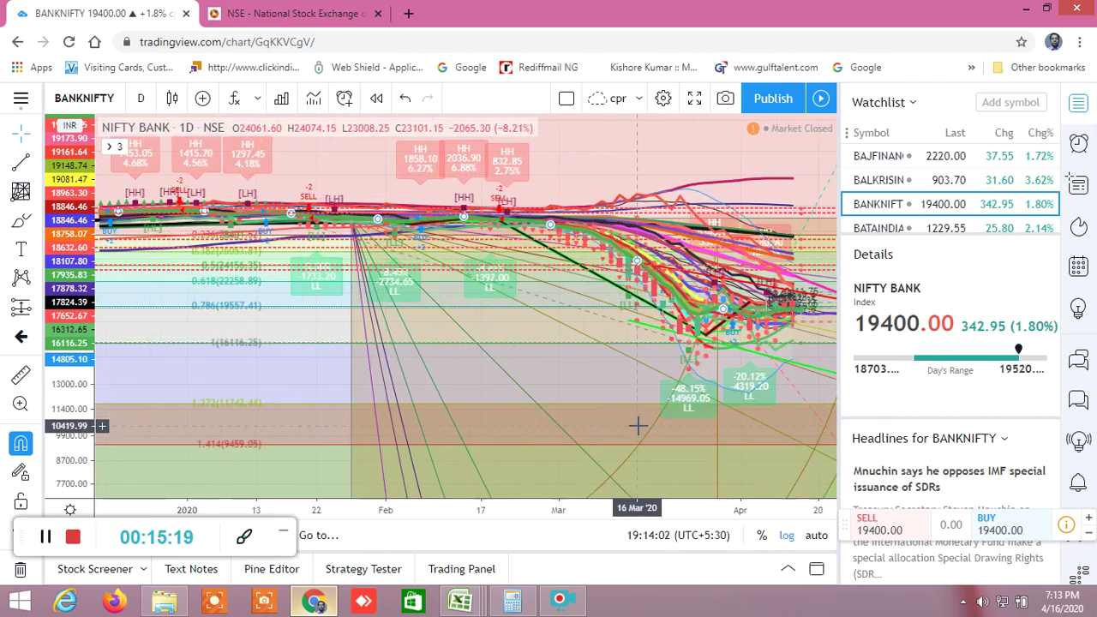
scroll(629, 426, "up", 4)
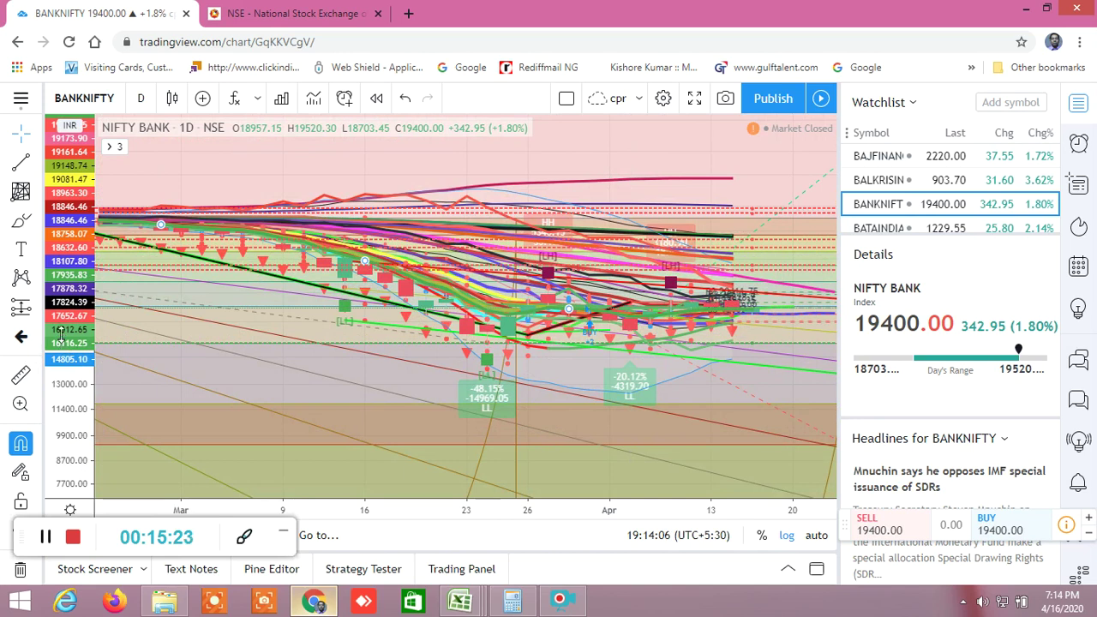
left_click_drag(62, 341, 25, 46)
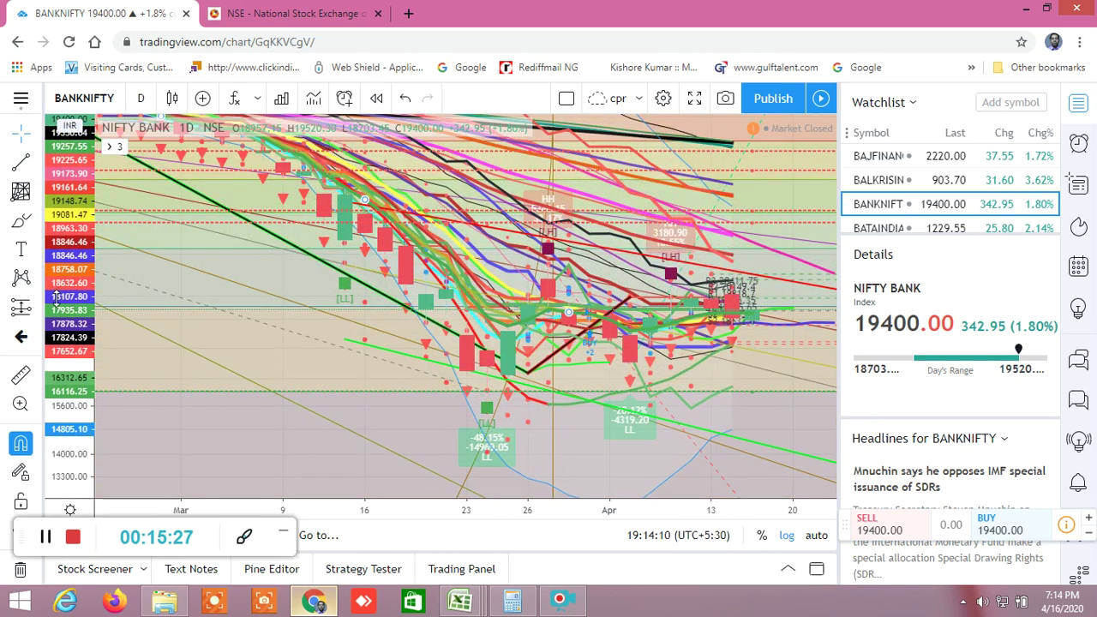
left_click_drag(62, 296, 47, 244)
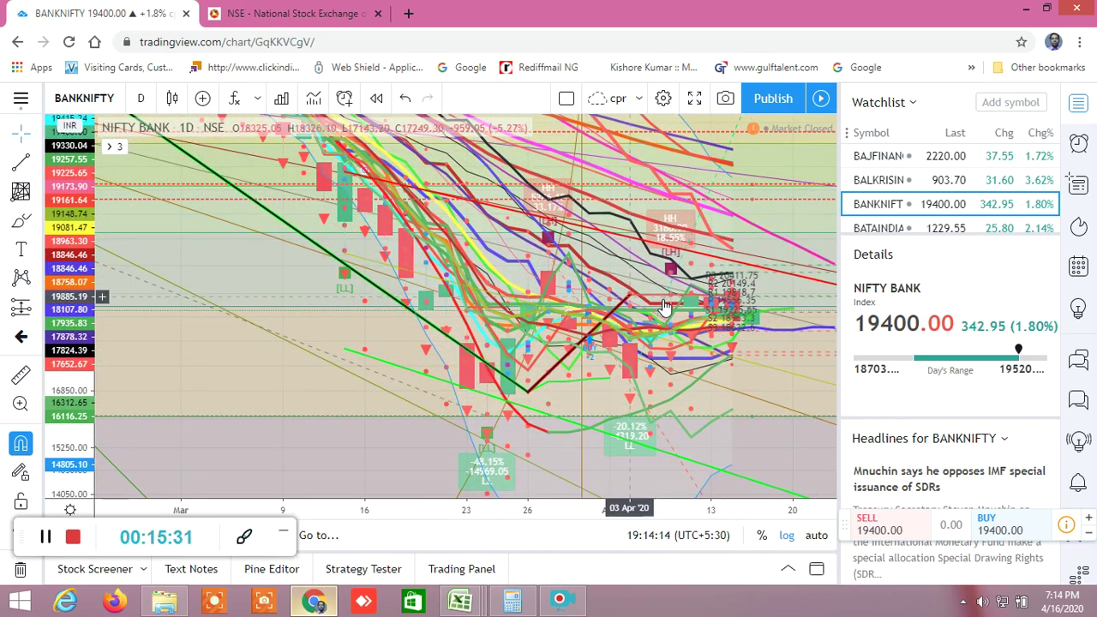
left_click(729, 290)
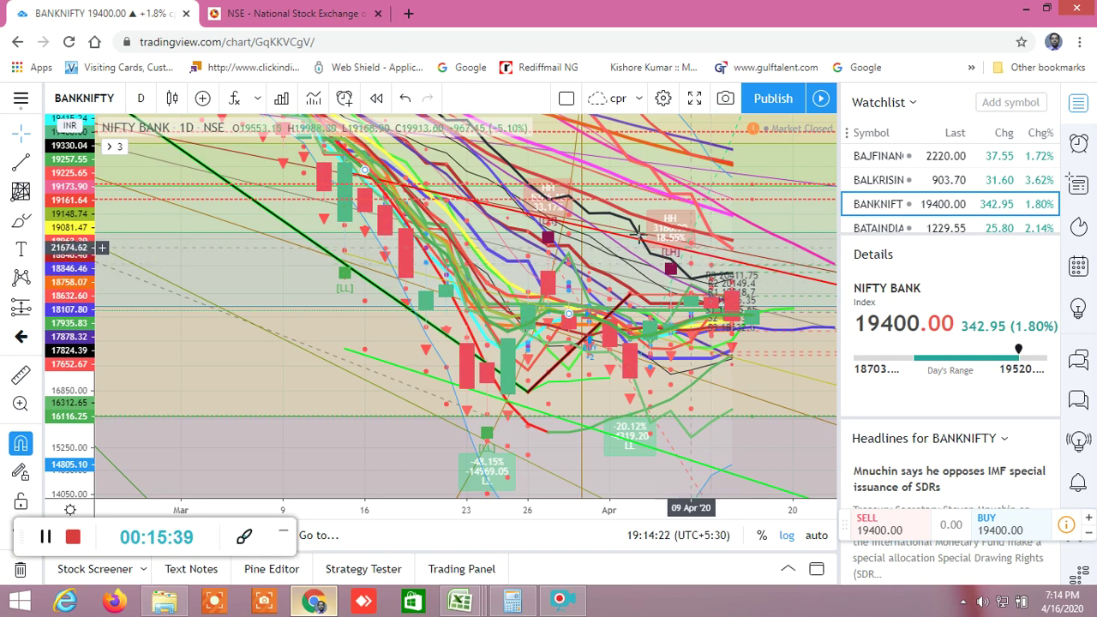
left_click(745, 270)
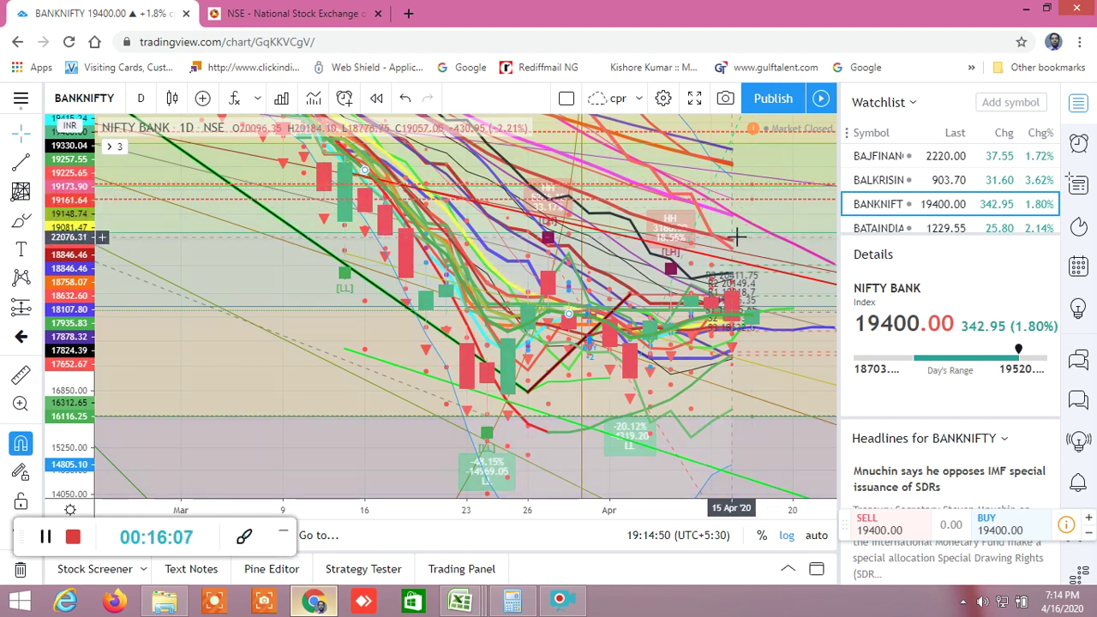
Compare the late-March low and early-April BANKNIFTY candles with the Fib level at 16116.25 and the surrounding Gann lines.
scroll(737, 236, "down", 2)
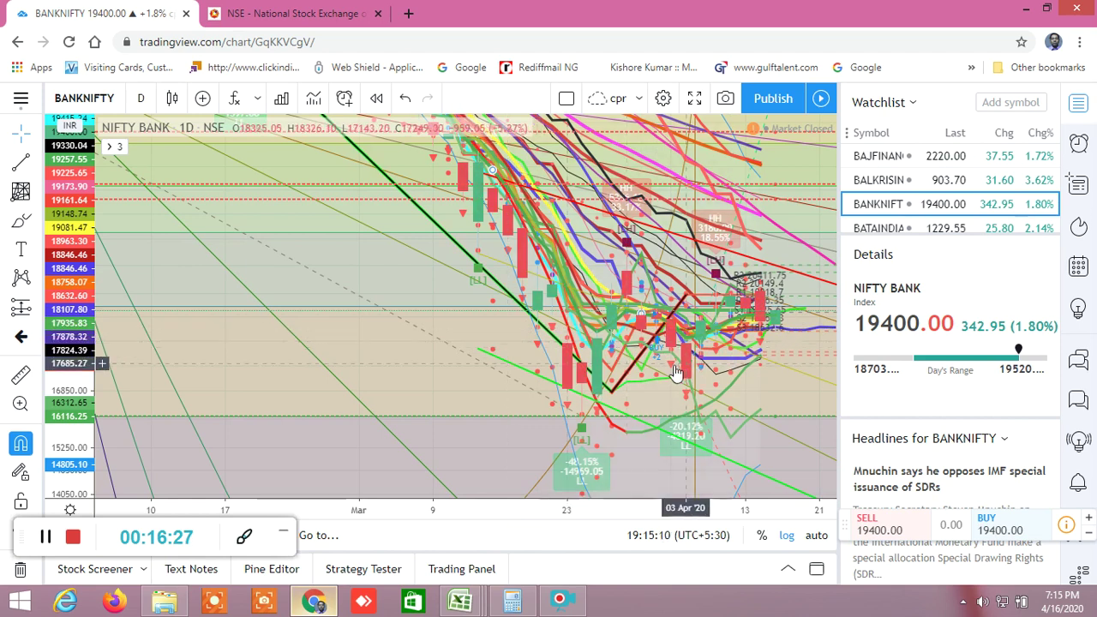
scroll(673, 371, "up", 2)
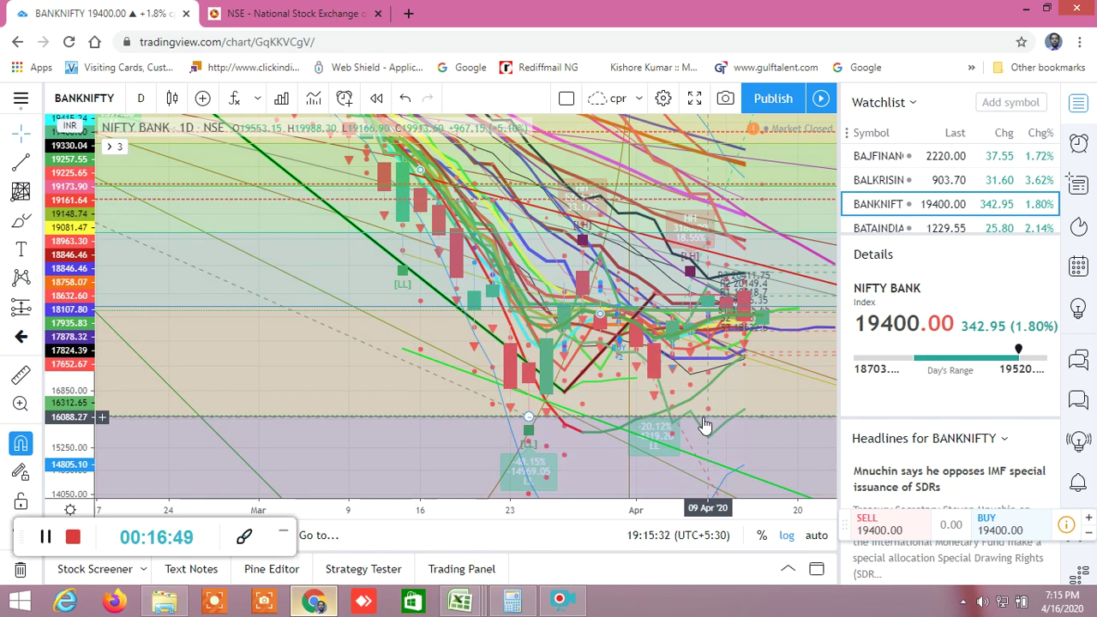
scroll(729, 422, "down", 2)
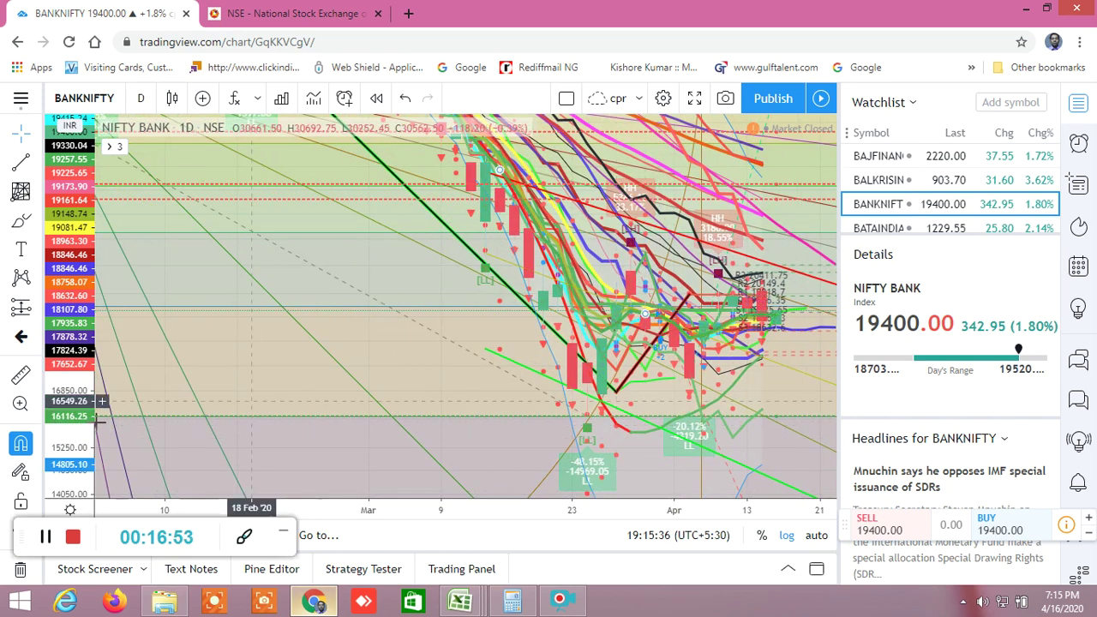
scroll(129, 417, "down", 2)
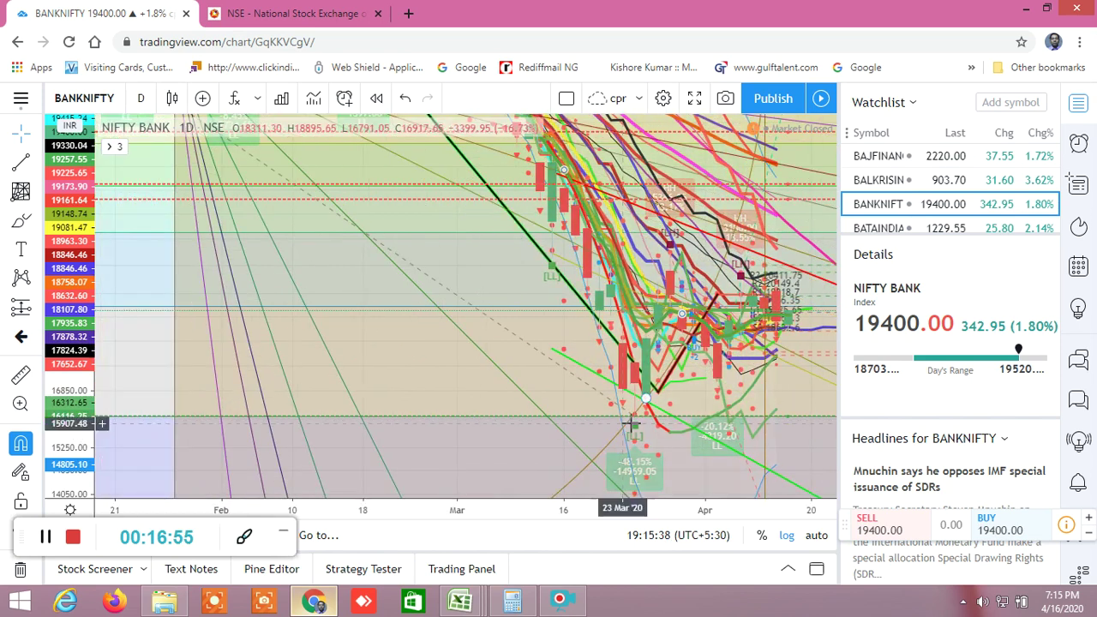
scroll(613, 416, "up", 3)
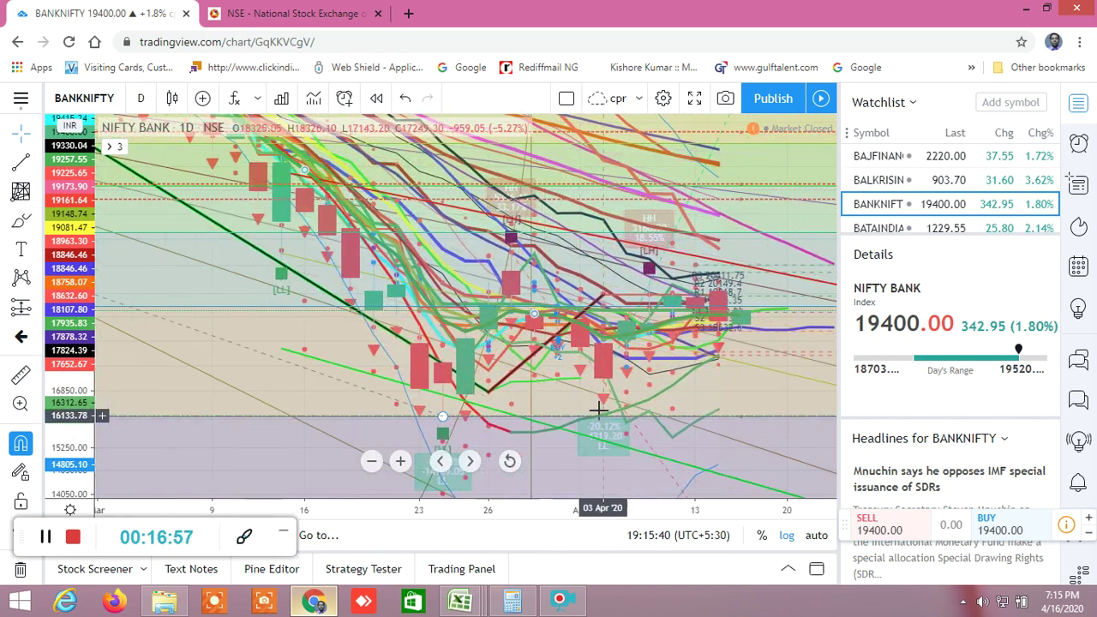
scroll(600, 412, "up", 2)
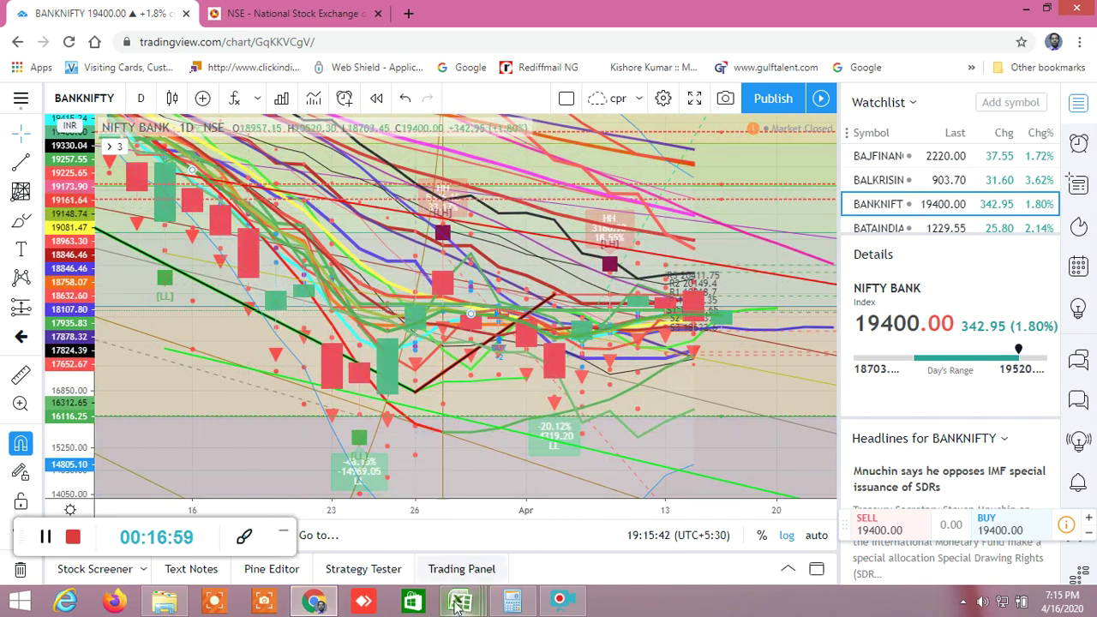
Switch to the NSE option chain page and review the BANKNIFTY calls and puts for the 23APR2020 expiry across the strikes.
left_click(285, 14)
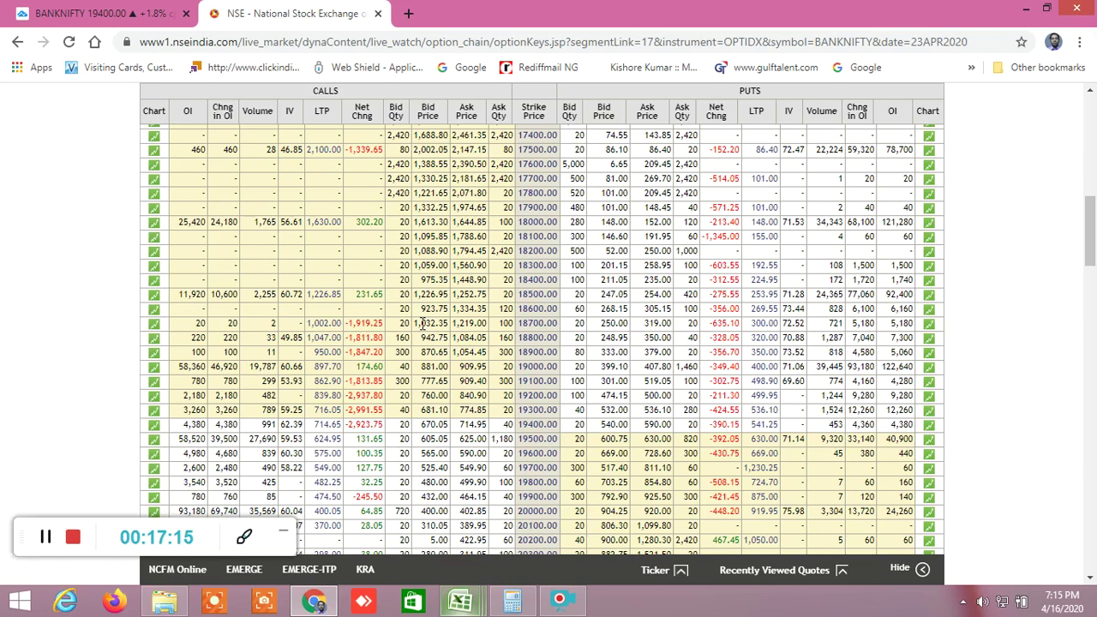
scroll(495, 412, "down", 10)
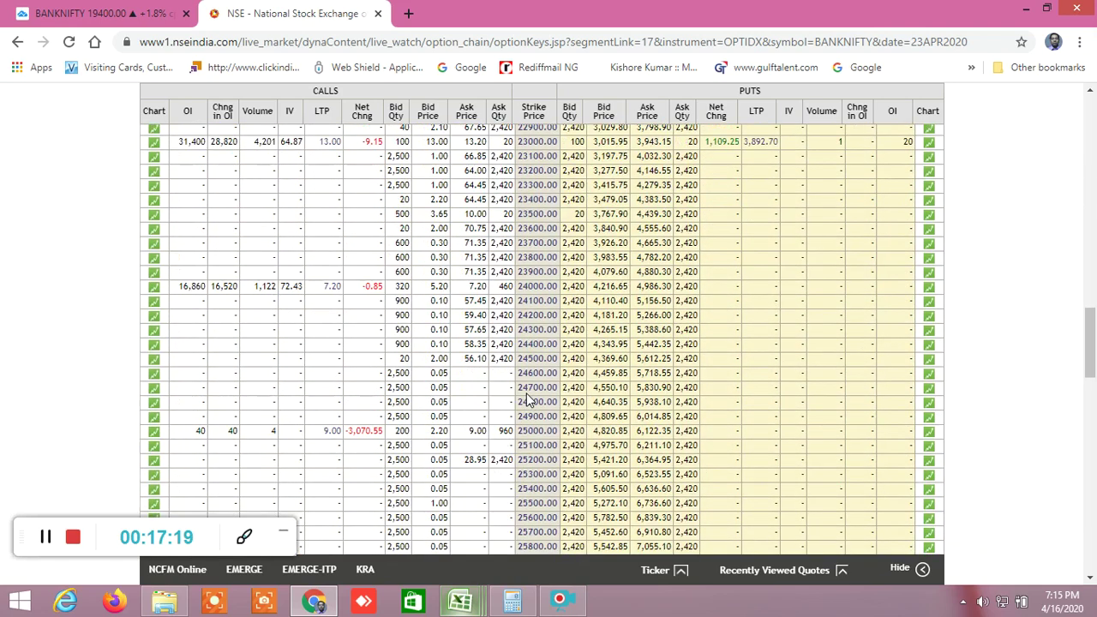
scroll(506, 399, "down", 8)
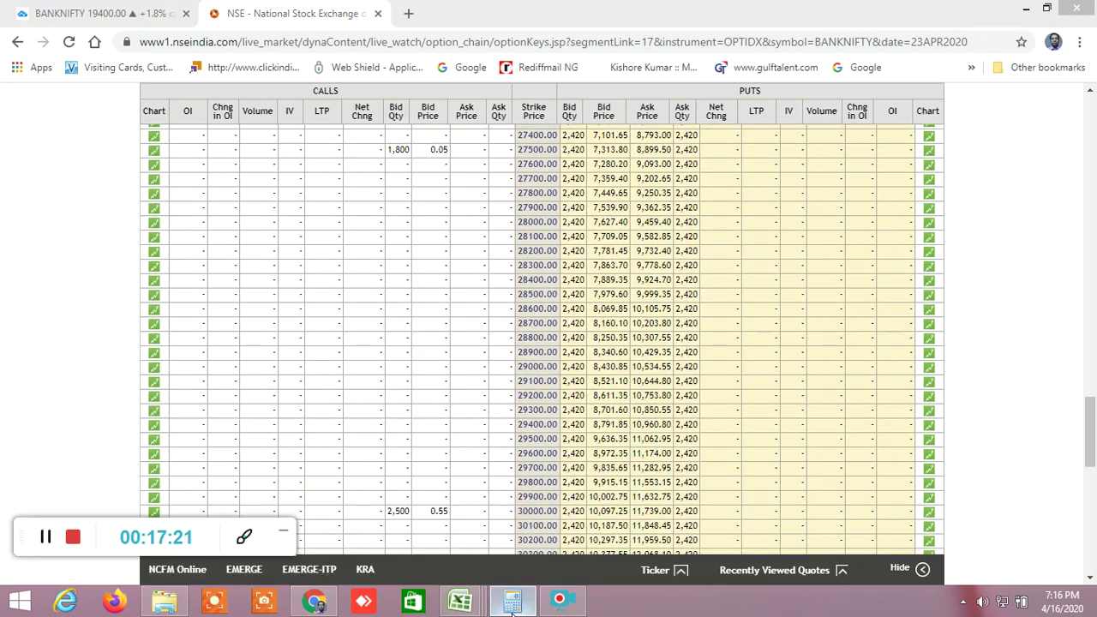
left_click(513, 611)
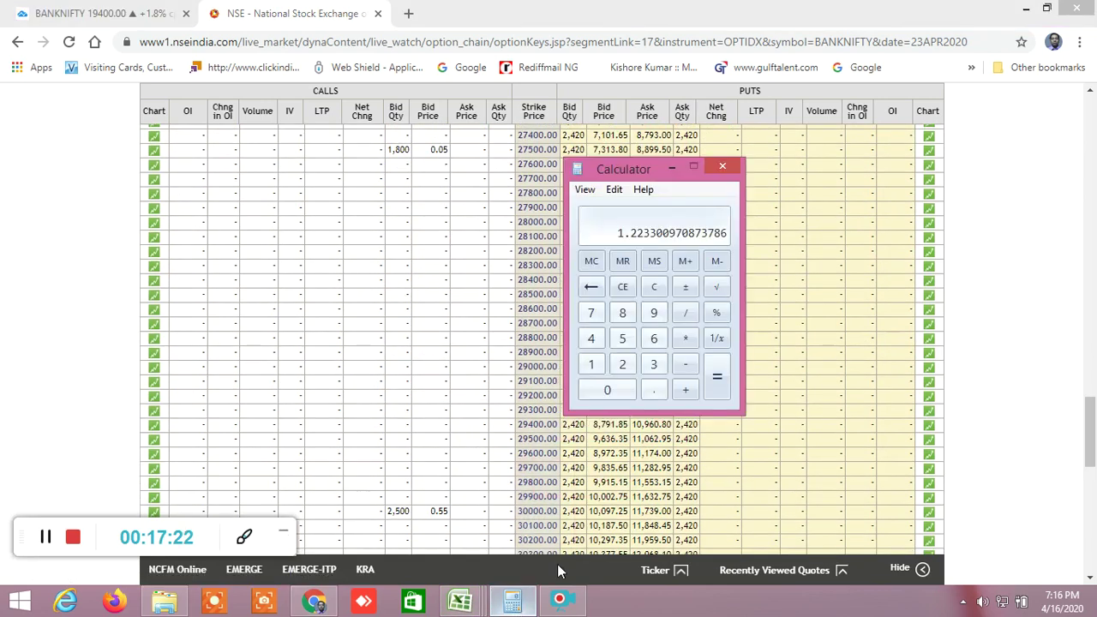
left_click(672, 165)
scroll(657, 279, "up", 5)
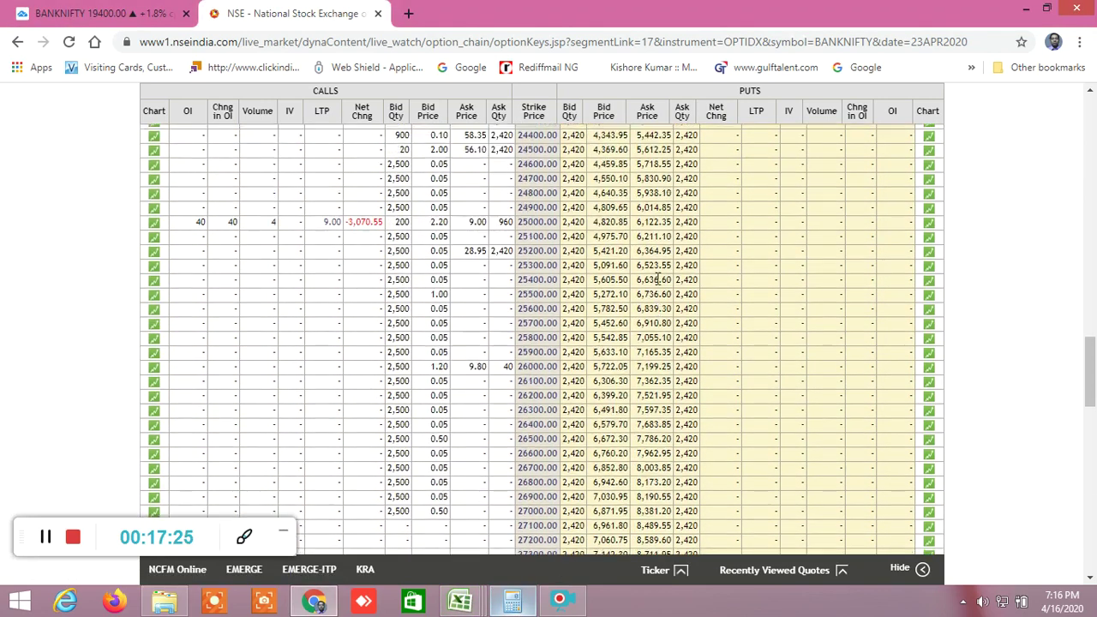
scroll(657, 279, "up", 9)
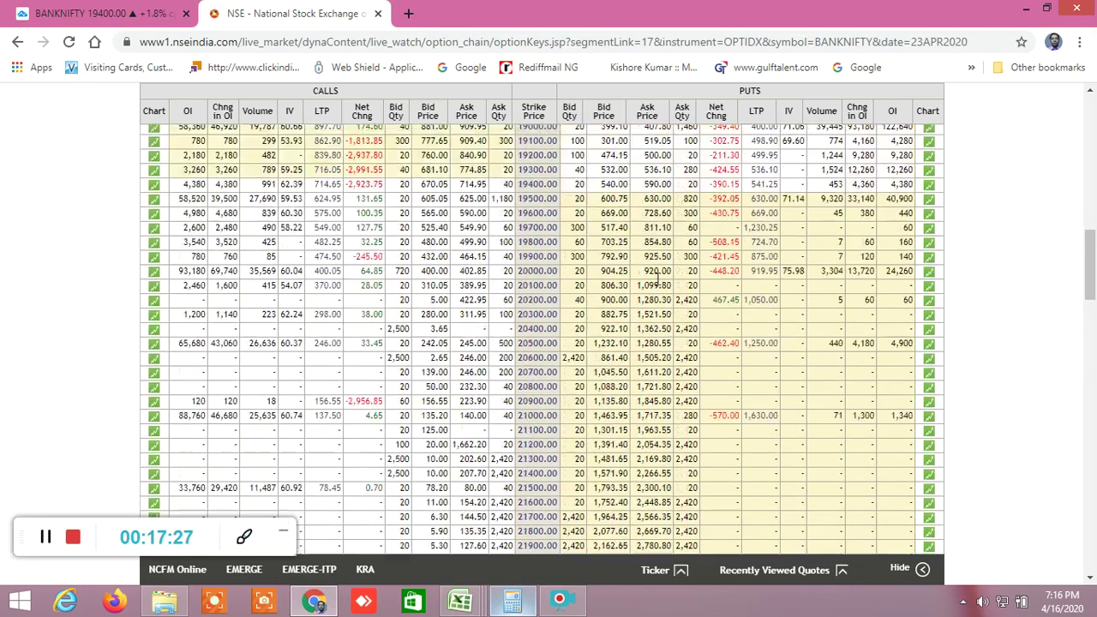
scroll(656, 279, "up", 1)
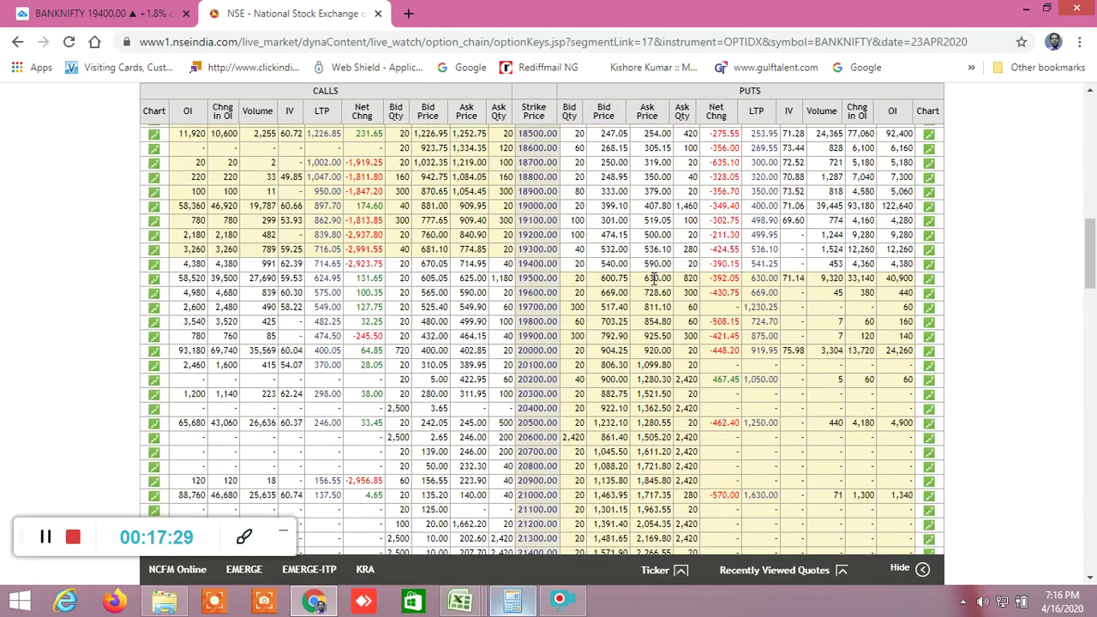
scroll(657, 279, "up", 10)
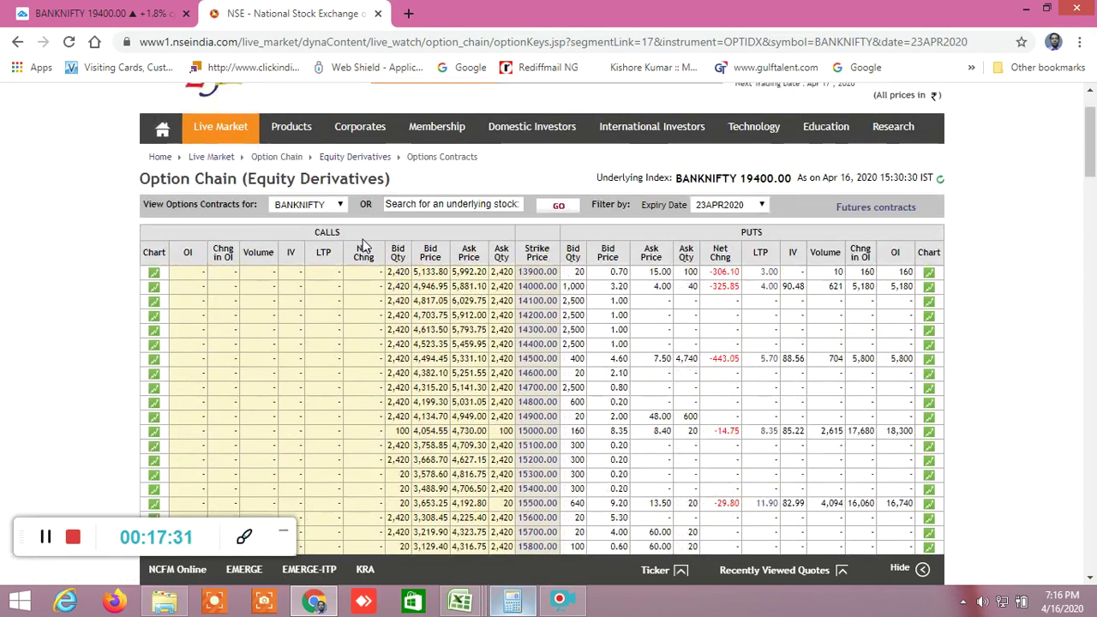
Show the NIFTY option chain filtered to the 23APR2020 expiry date.
left_click(323, 211)
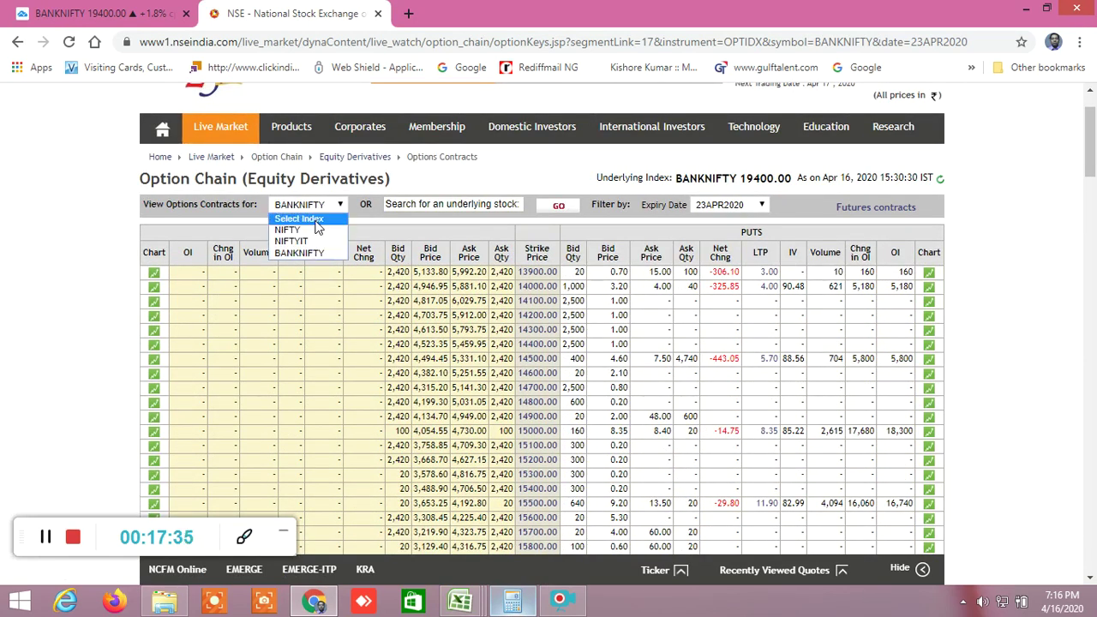
left_click(313, 231)
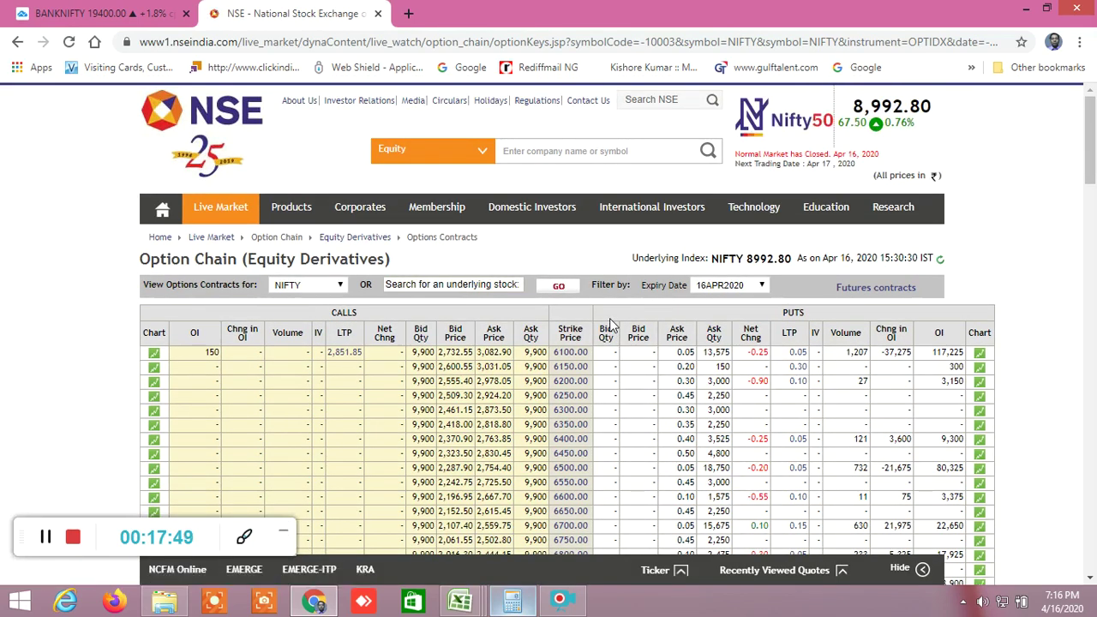
left_click(751, 291)
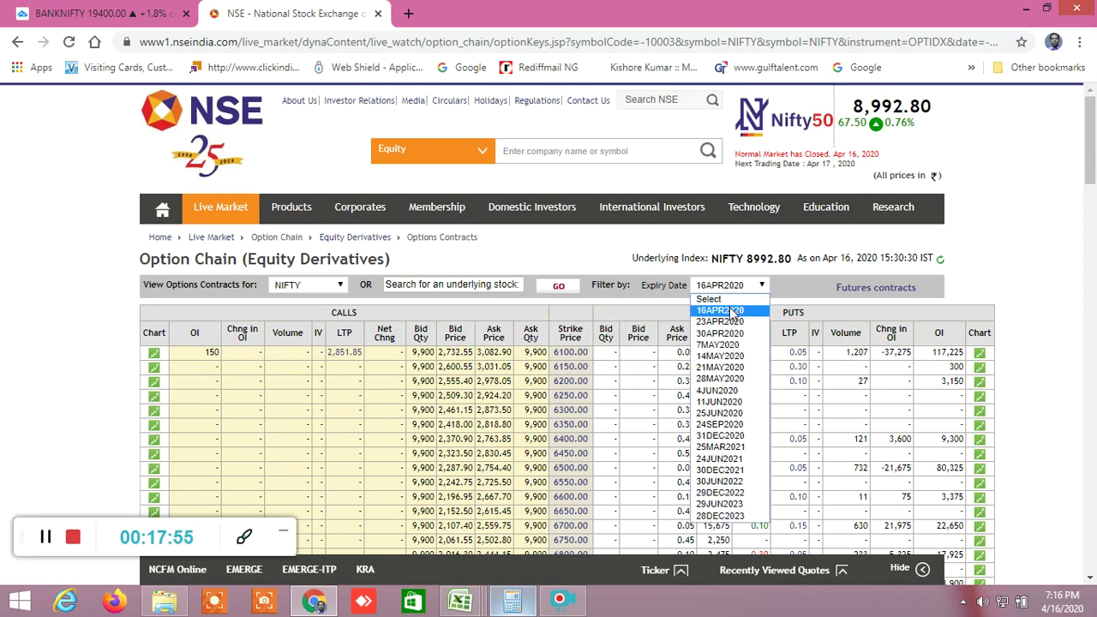
left_click(730, 322)
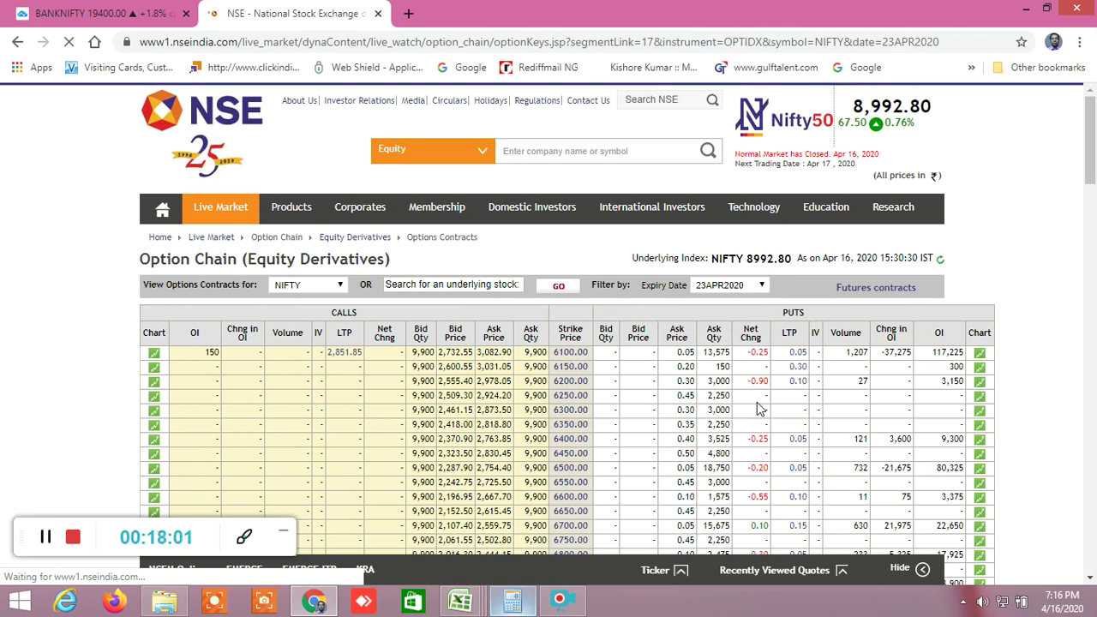
Review the NIFTY 23APR2020 option chain from the lowest strikes down to the open interest and volume totals.
scroll(758, 409, "down", 5)
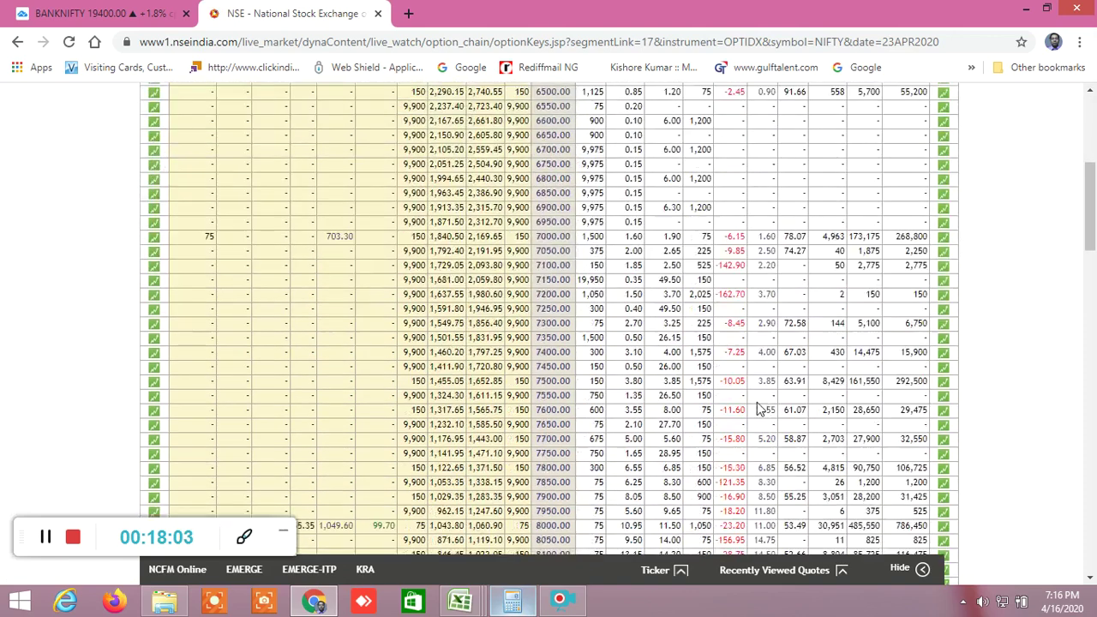
scroll(758, 410, "down", 5)
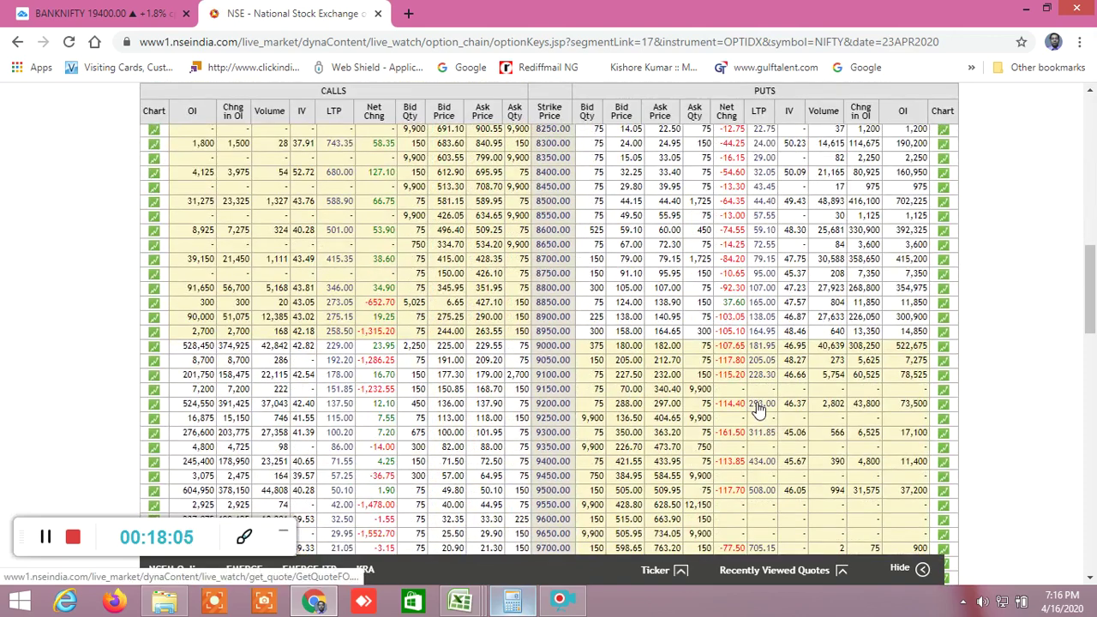
scroll(758, 410, "down", 1)
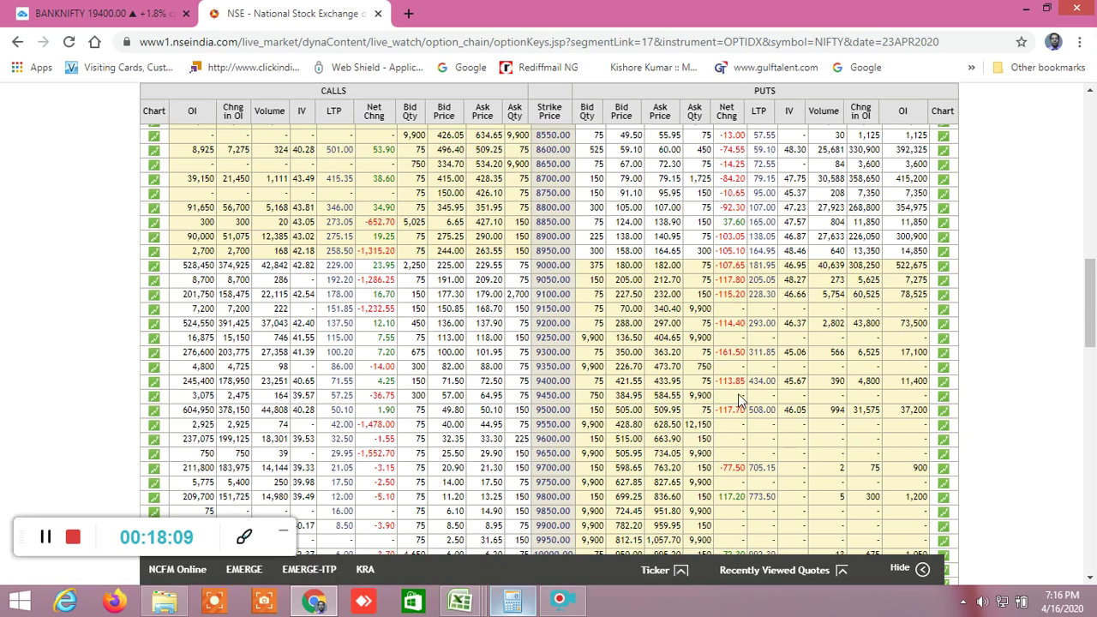
scroll(738, 396, "down", 5)
scroll(738, 397, "down", 8)
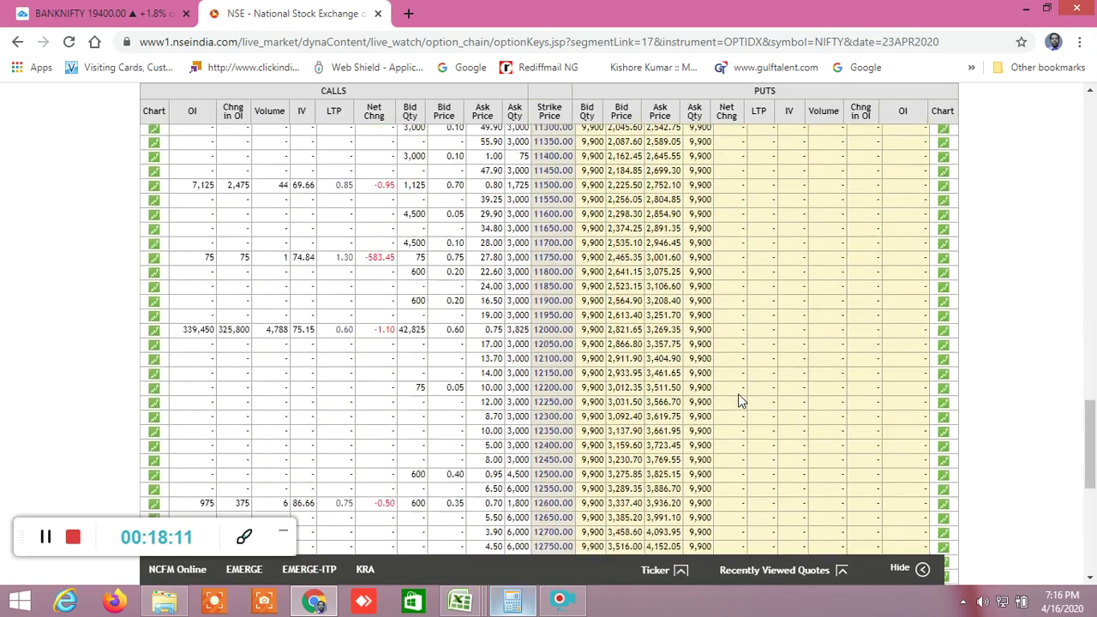
scroll(742, 400, "down", 1)
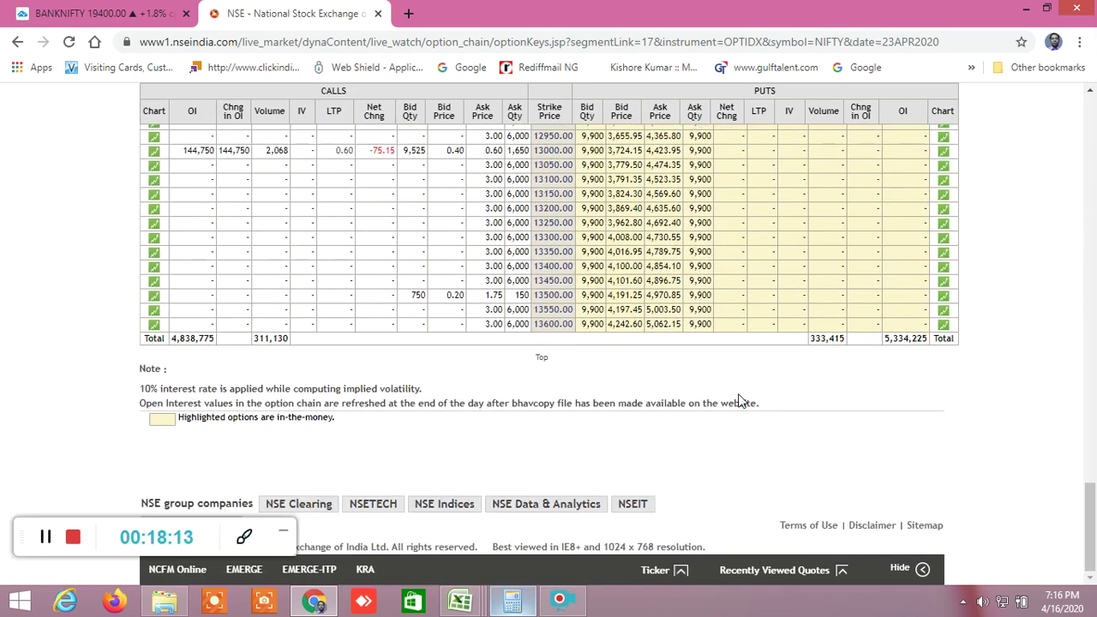
Compare NIFTY call and put open interest around the 9000 strike, checking the strikes from 8200 to 10500.
scroll(741, 400, "up", 5)
scroll(739, 394, "up", 9)
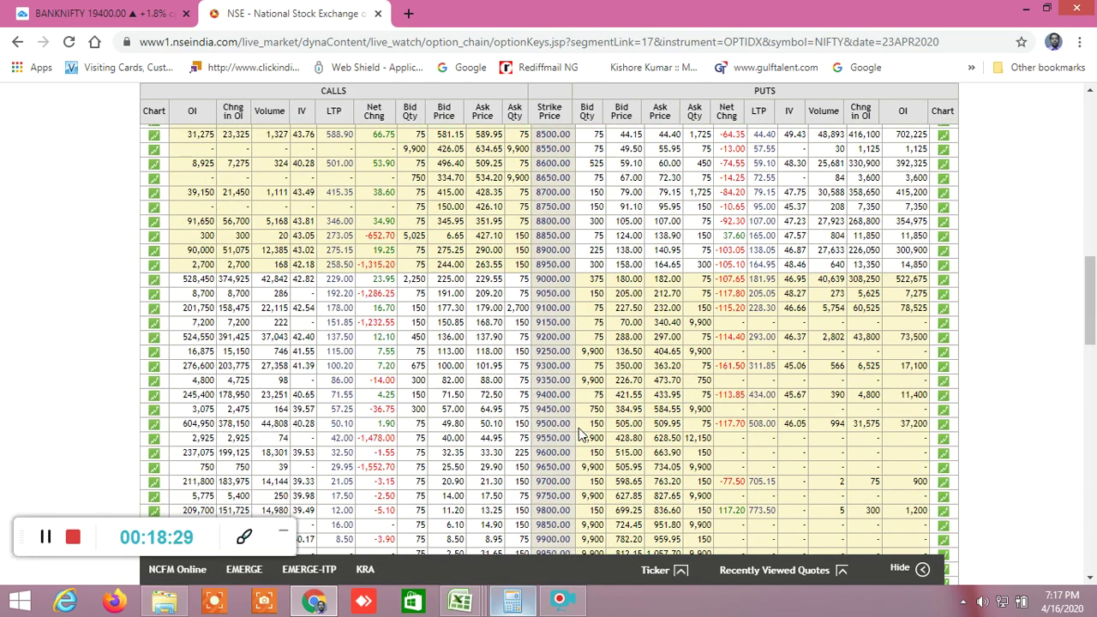
scroll(770, 323, "up", 1)
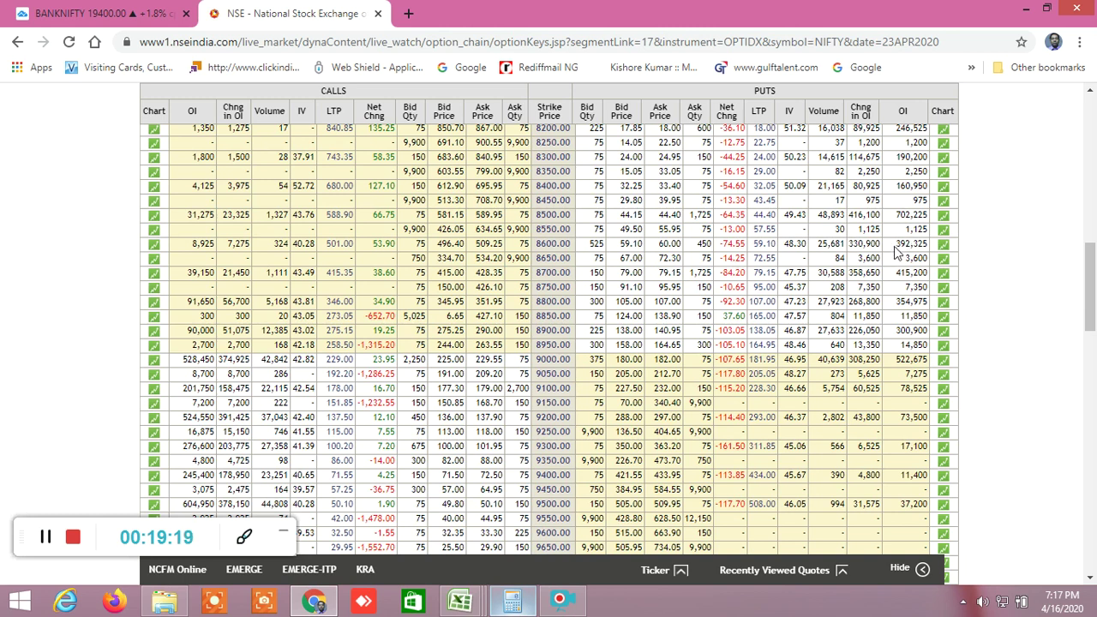
scroll(758, 437, "down", 1)
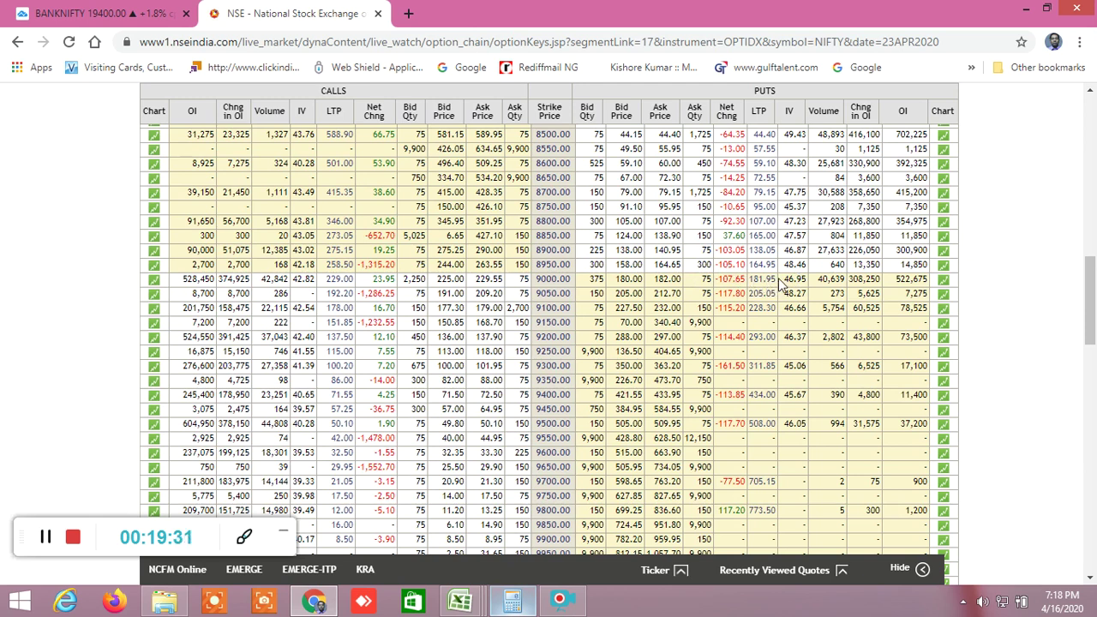
scroll(829, 432, "down", 2)
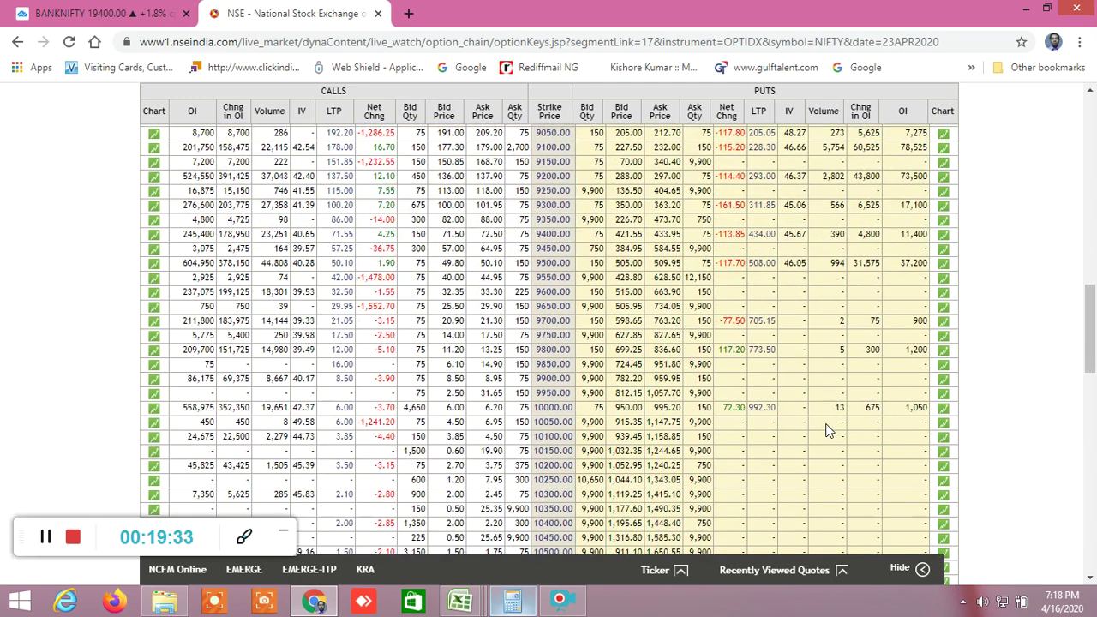
scroll(829, 431, "up", 2)
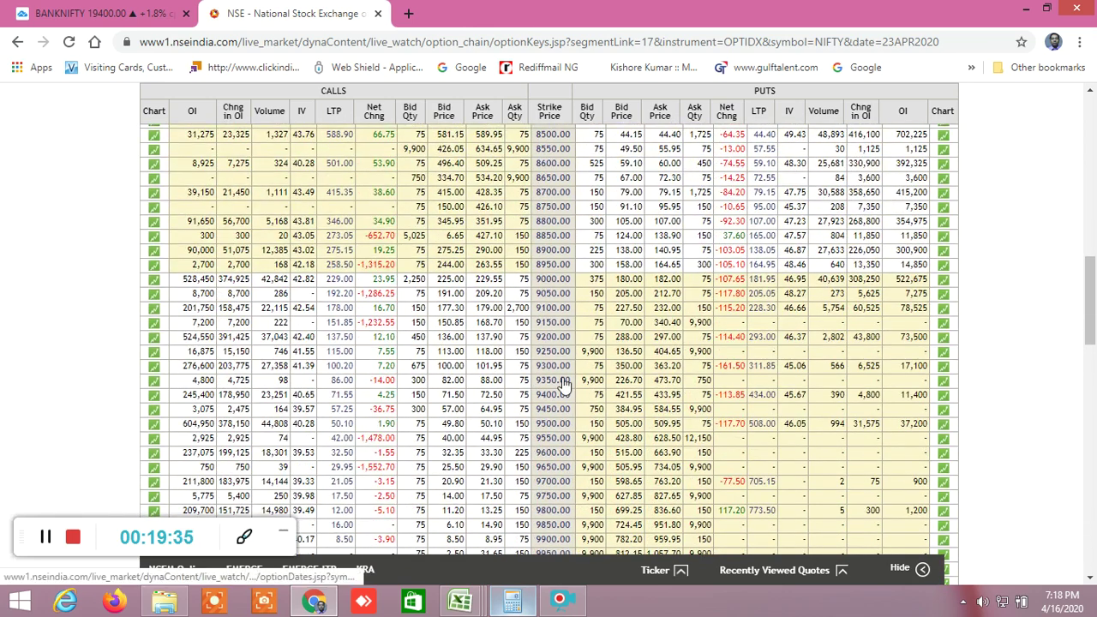
Show the BANKNIFTY option chain filtered to the 23APR2020 expiry date.
scroll(563, 385, "up", 8)
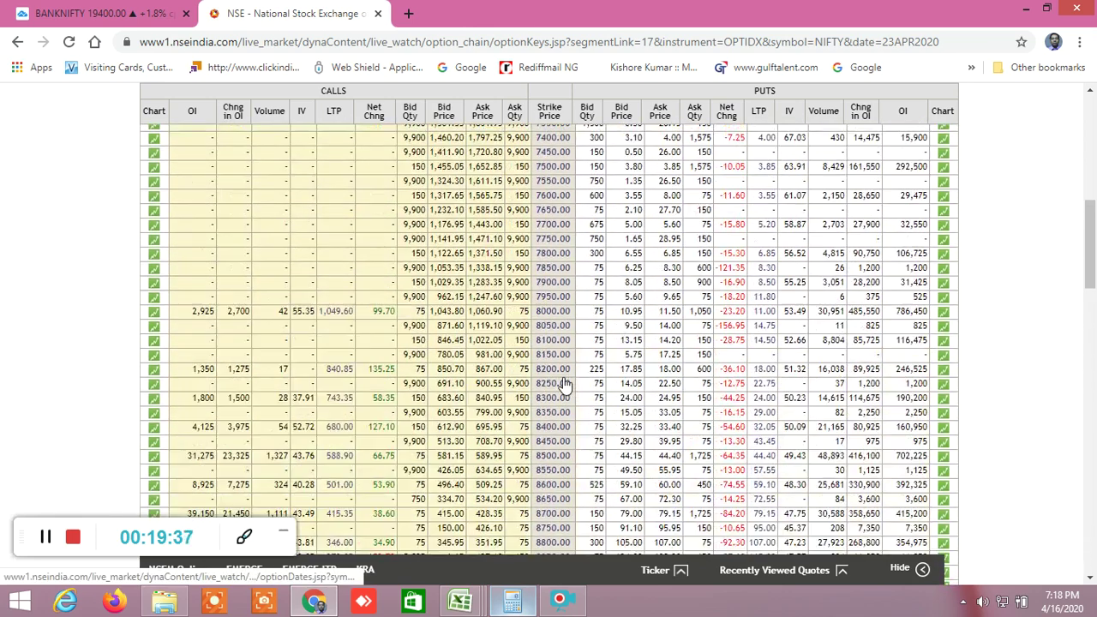
scroll(562, 385, "up", 5)
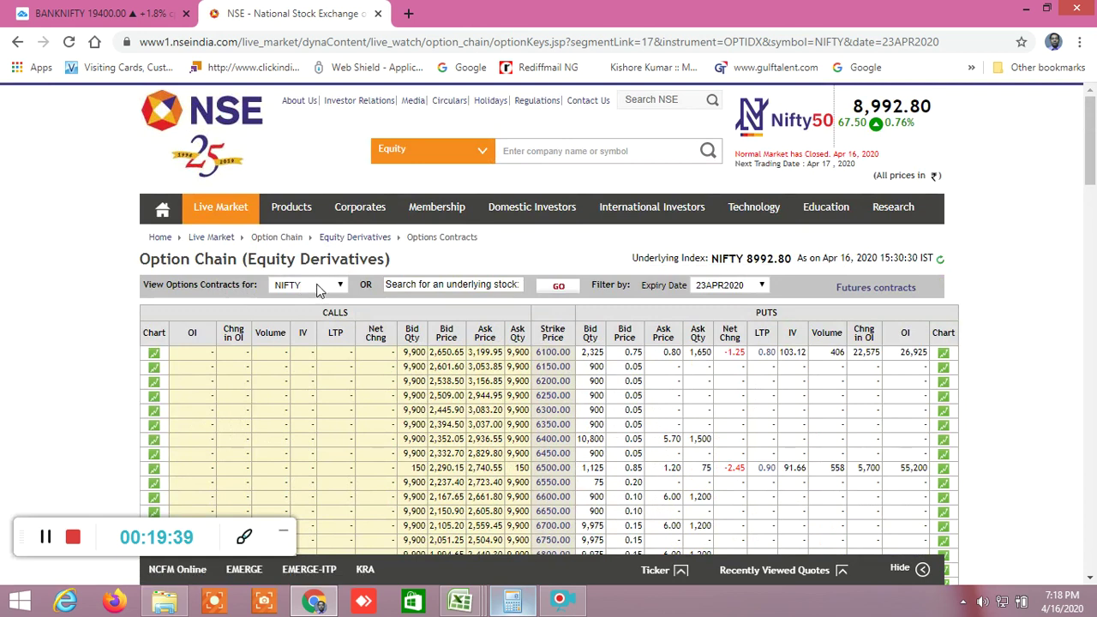
left_click(317, 286)
left_click(309, 333)
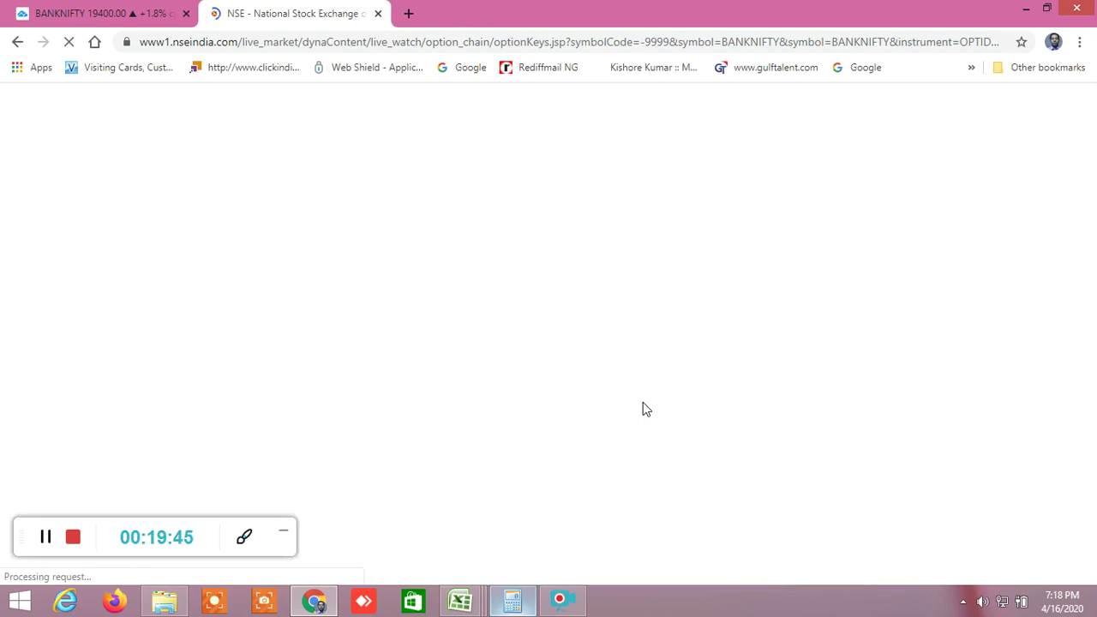
scroll(644, 405, "down", 10)
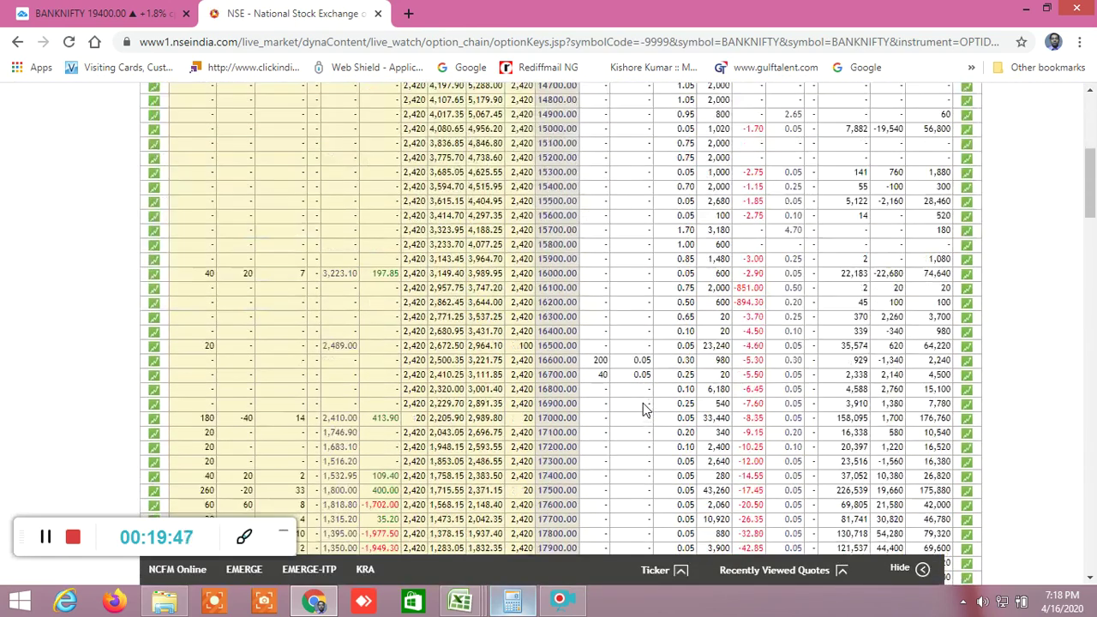
scroll(645, 405, "up", 10)
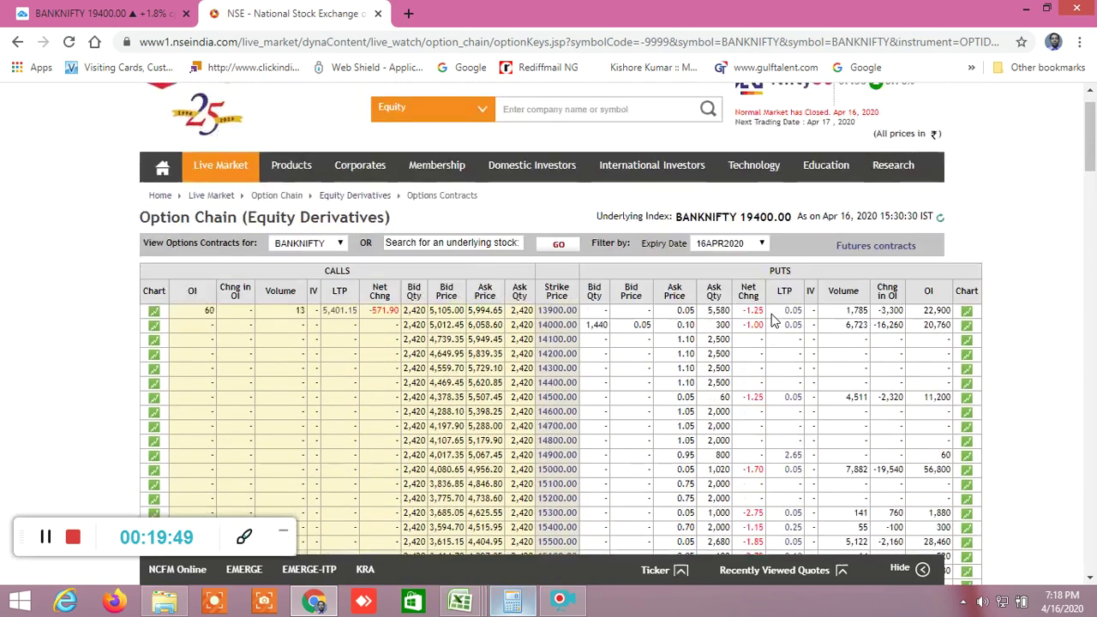
left_click(747, 244)
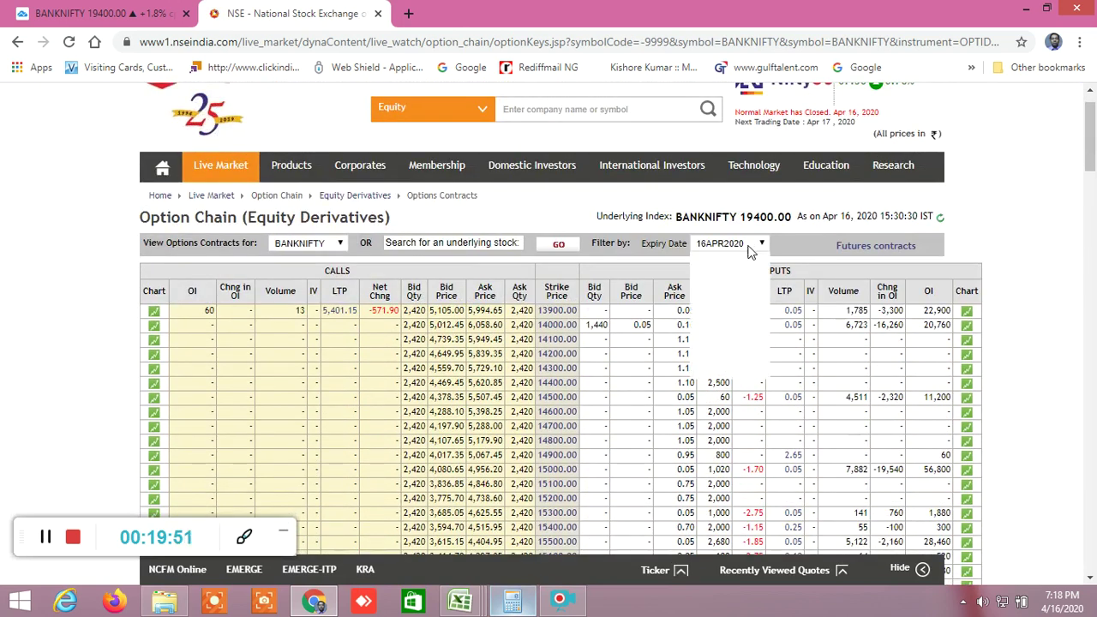
left_click(731, 281)
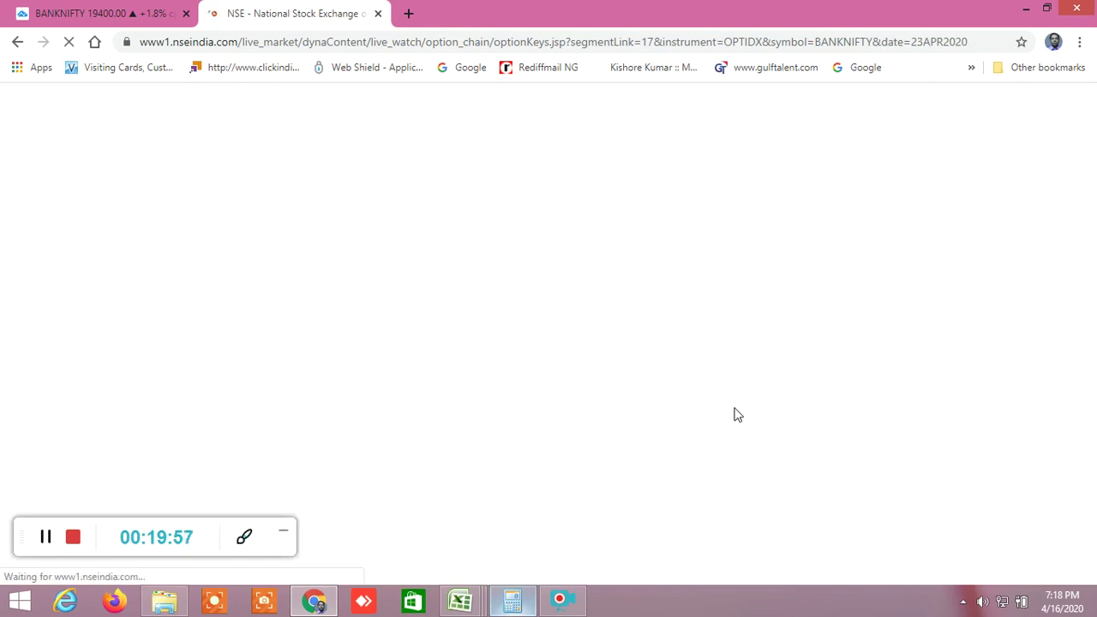
Compare BANKNIFTY call and put open interest, volume and implied volatility around the 19500 strike, checking strikes from about 18000 to 22400.
scroll(736, 410, "down", 10)
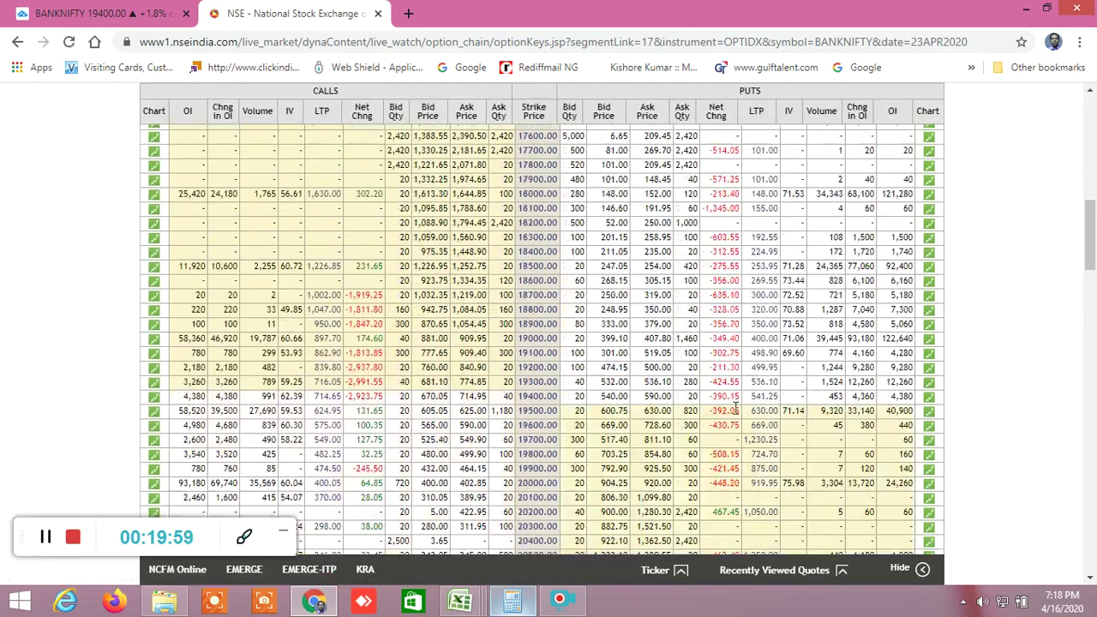
scroll(736, 410, "down", 2)
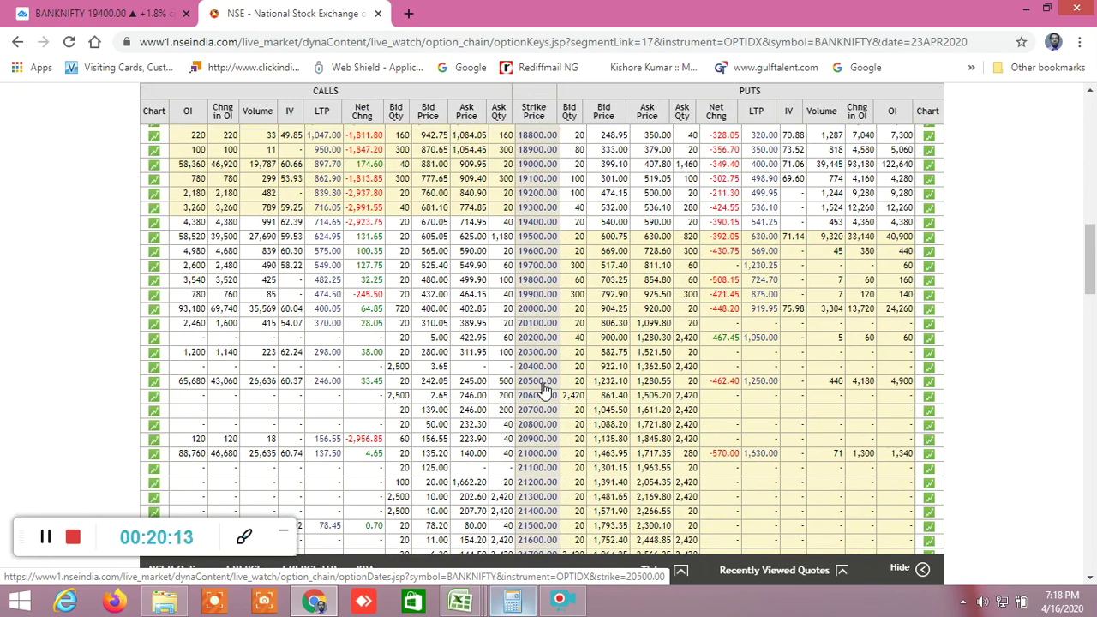
scroll(542, 388, "up", 1)
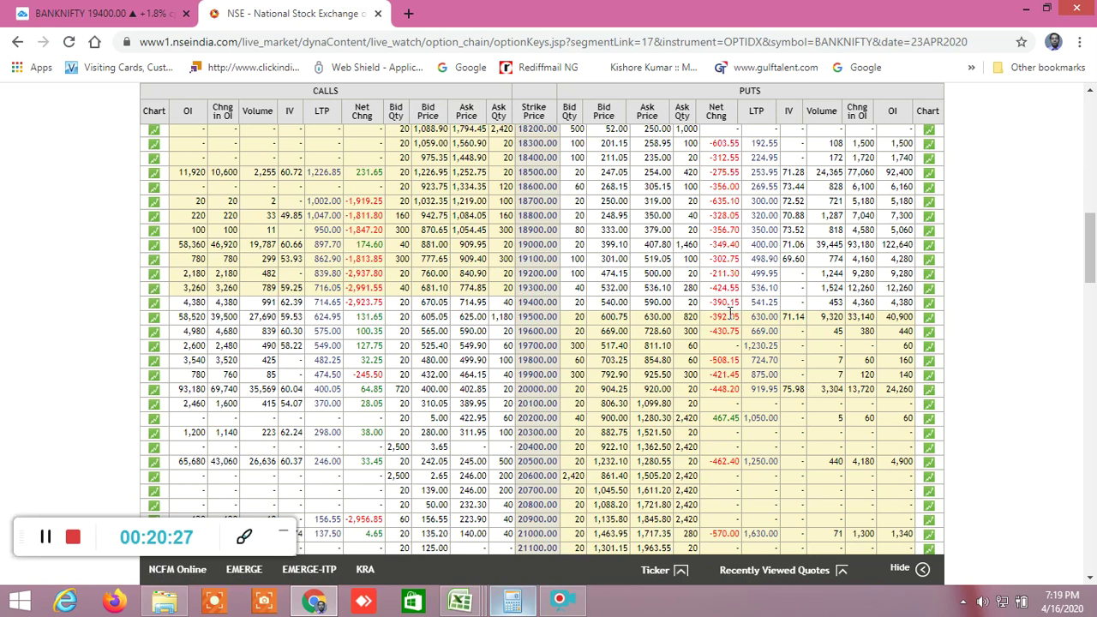
scroll(730, 316, "down", 1)
scroll(730, 318, "up", 1)
scroll(790, 319, "down", 3)
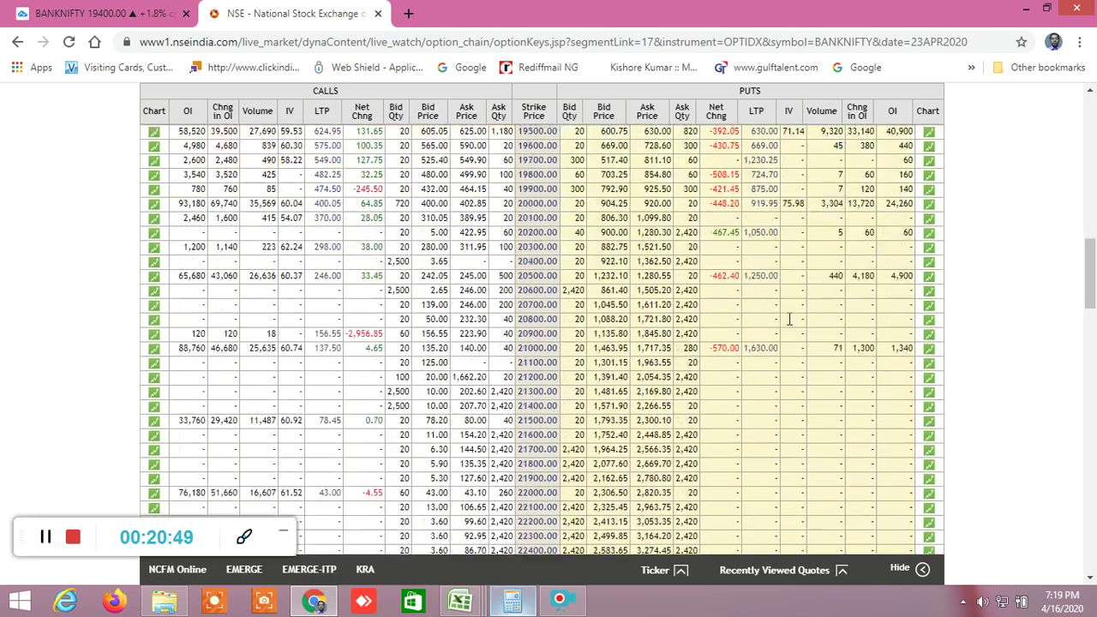
scroll(789, 325, "up", 3)
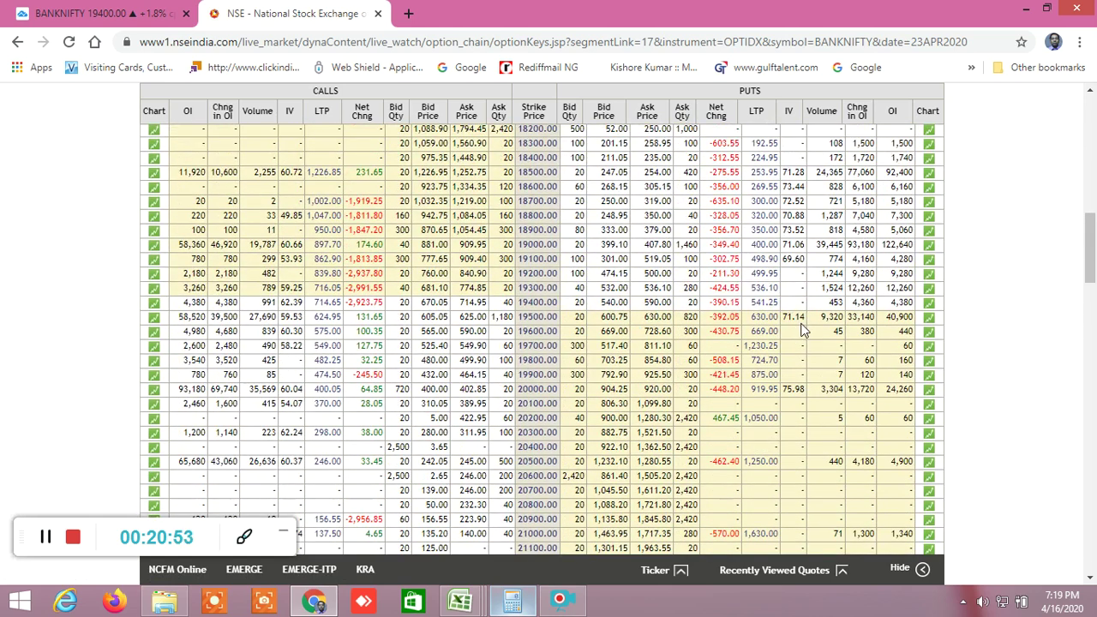
Switch to the WORKING FILE [Repaired] workbook in Excel and show its OPTION CHAIN IV sheet.
left_click(461, 605)
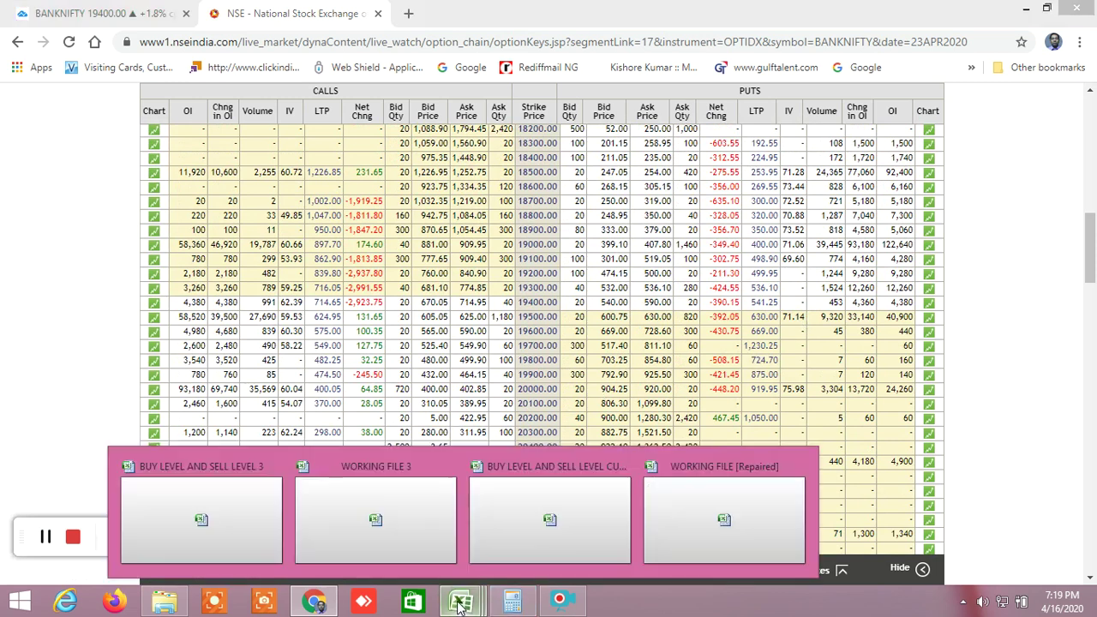
left_click(724, 518)
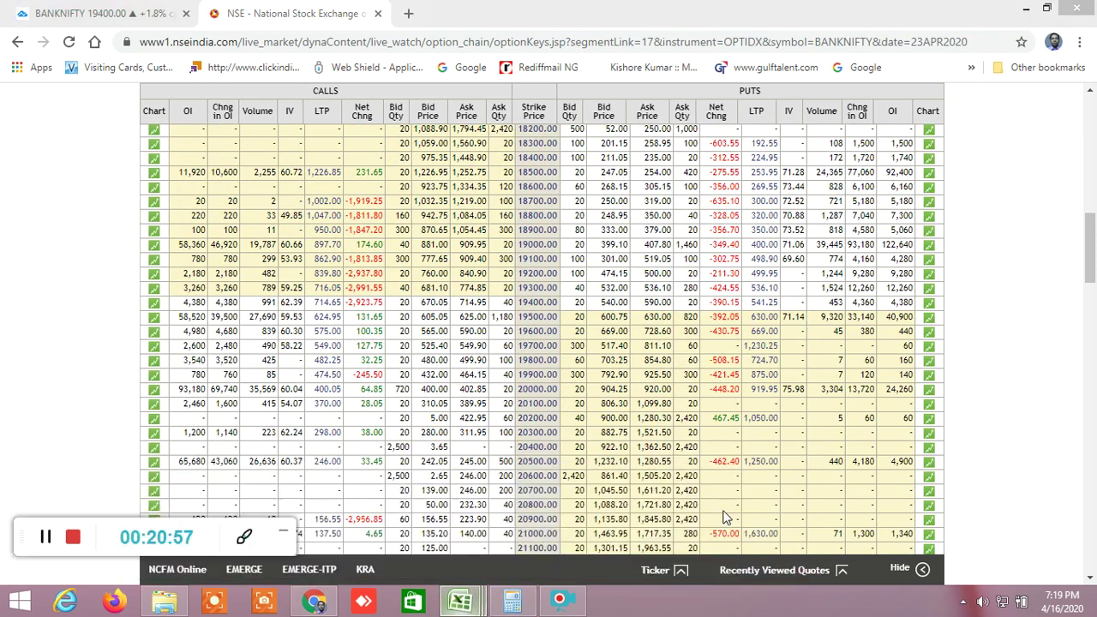
left_click(460, 604)
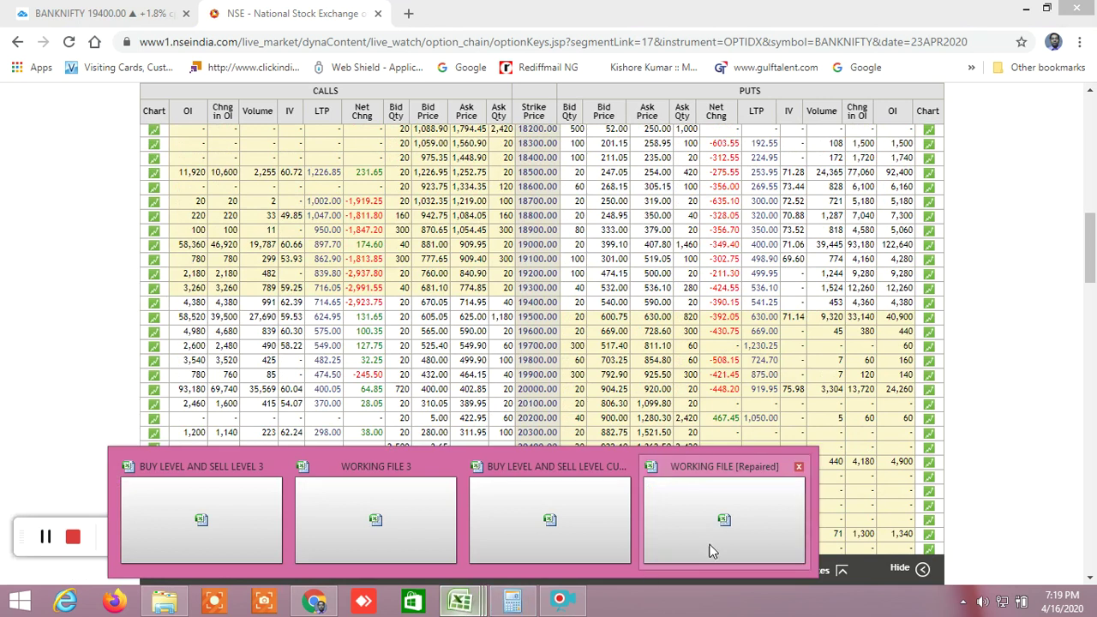
mouse_move(727, 525)
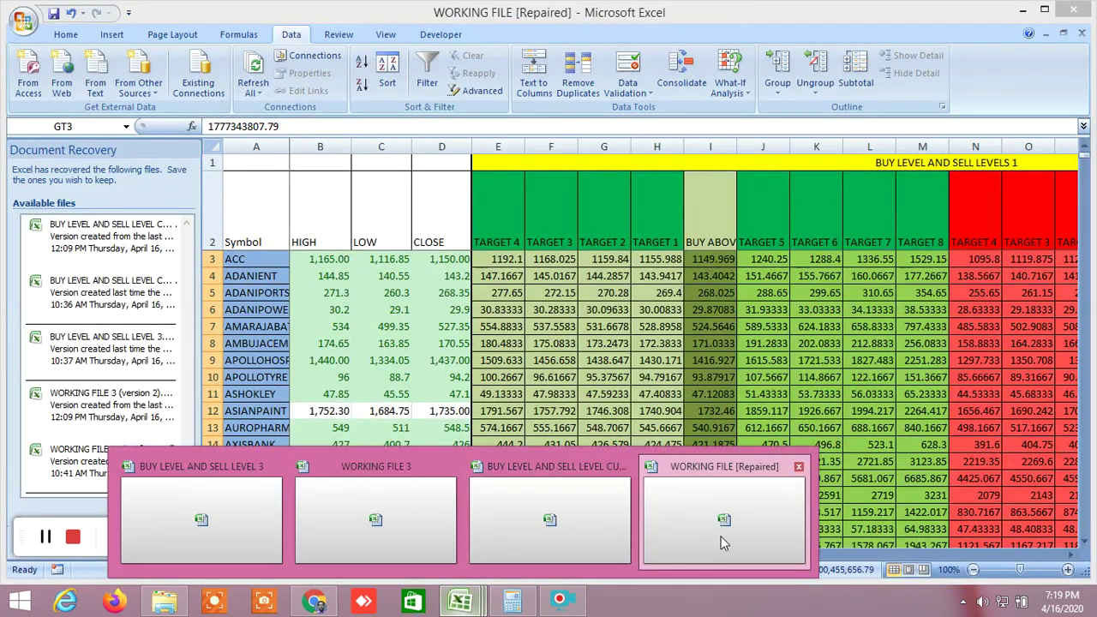
left_click(725, 535)
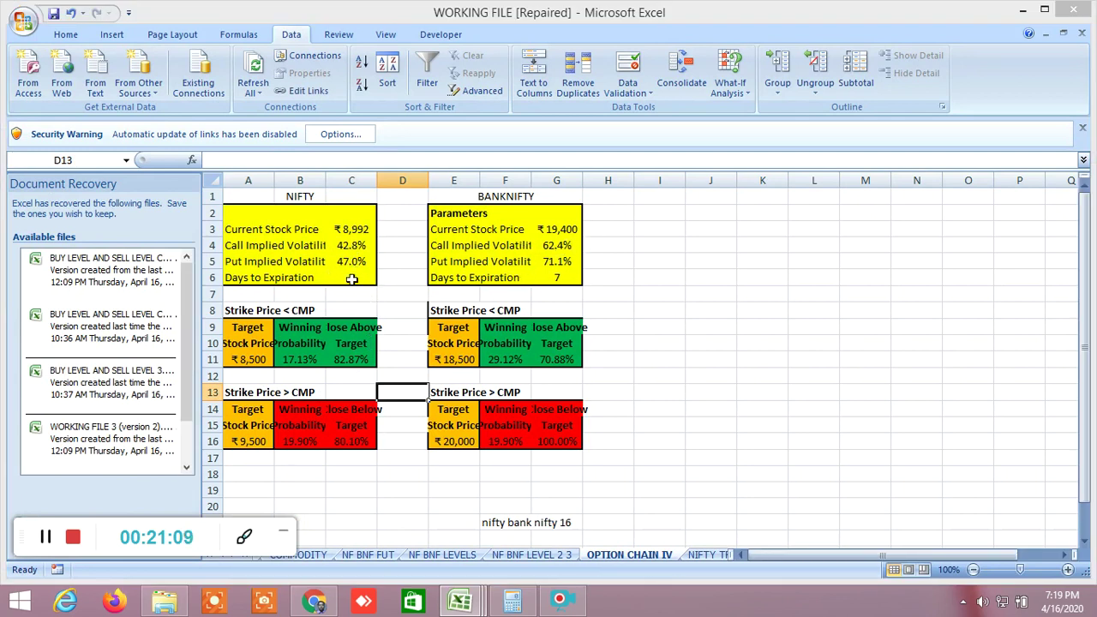
Inspect the NIFTY days to expiration in C6 and review the NIFTY and BANKNIFTY probability tables.
left_click(352, 279)
key("F2")
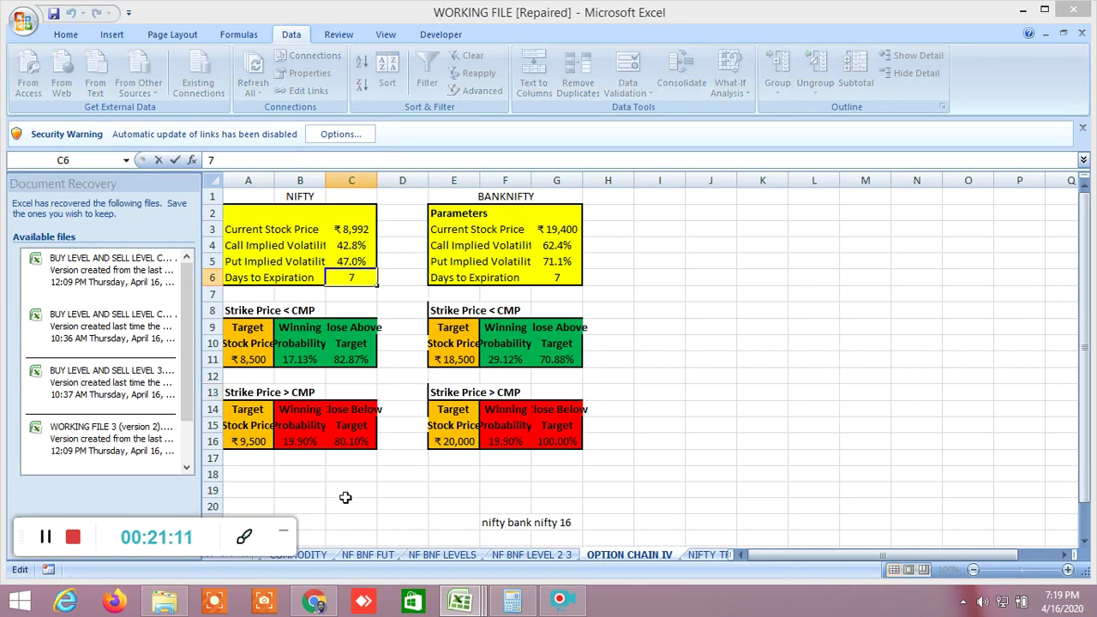
left_click(338, 494)
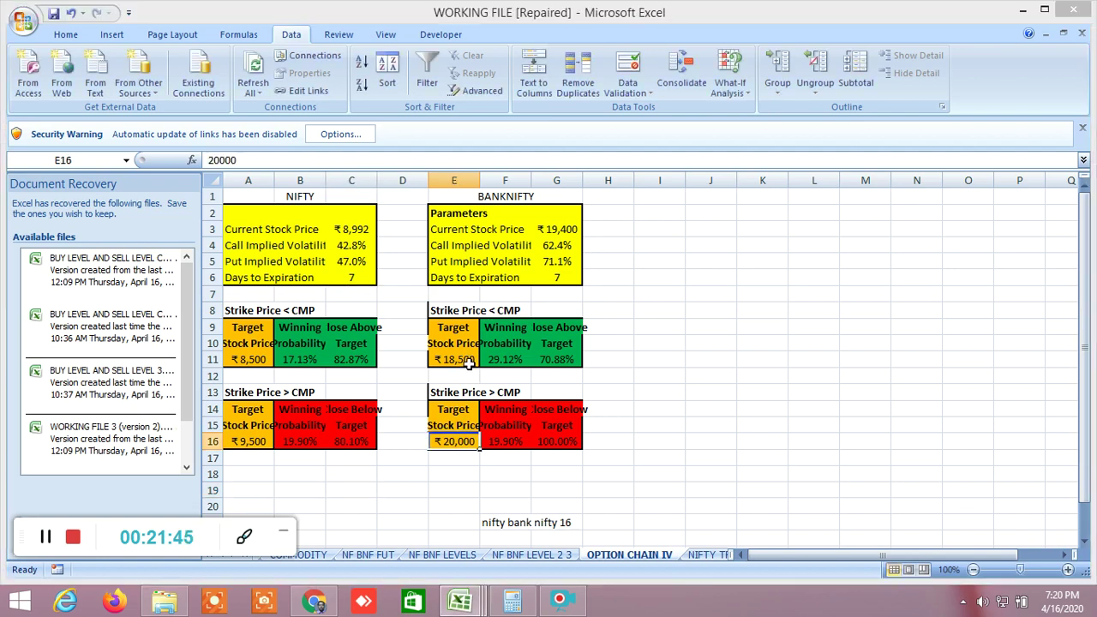
Set the NIFTY target stock price in the Strike Price < CMP table to 8700.
left_click(250, 361)
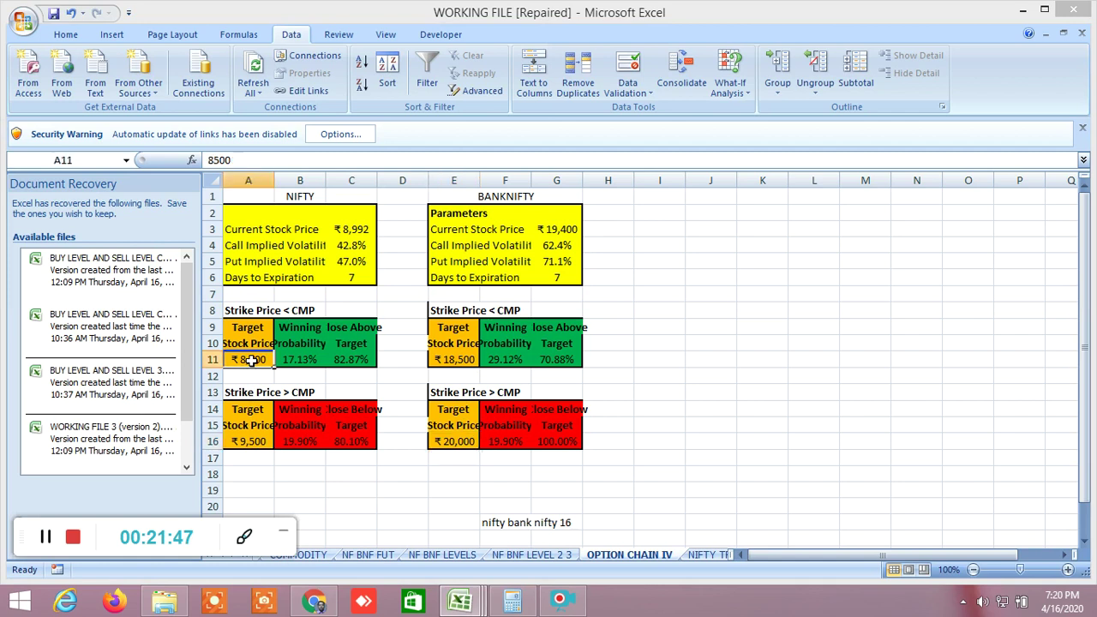
type("8")
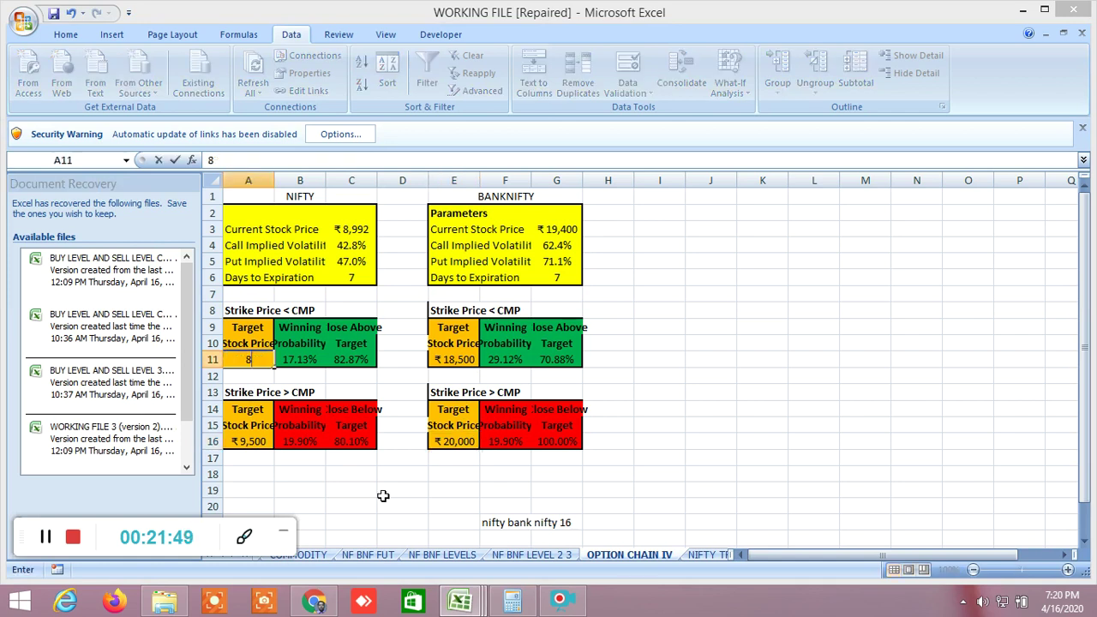
type("700")
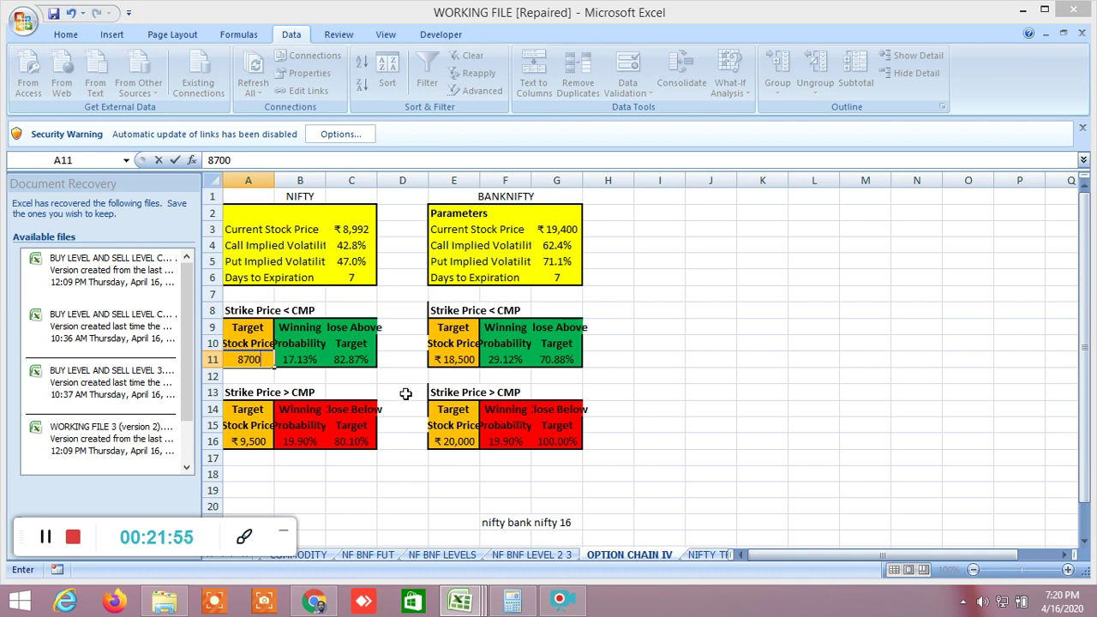
key("Return")
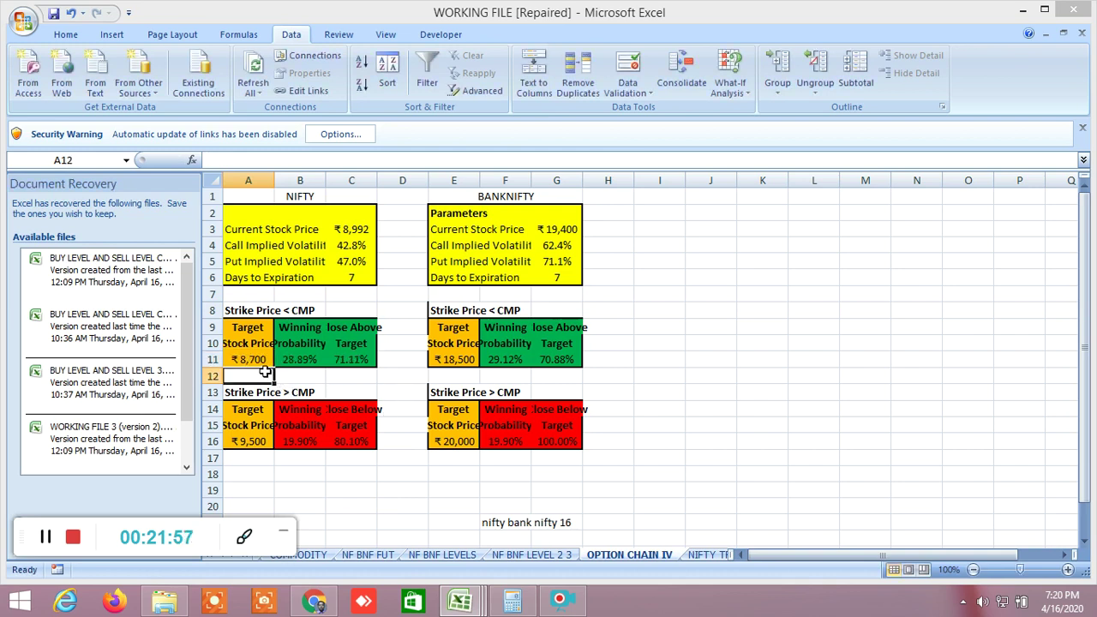
Set the NIFTY target stock price in the Strike Price > CMP table to 9200.
left_click(254, 442)
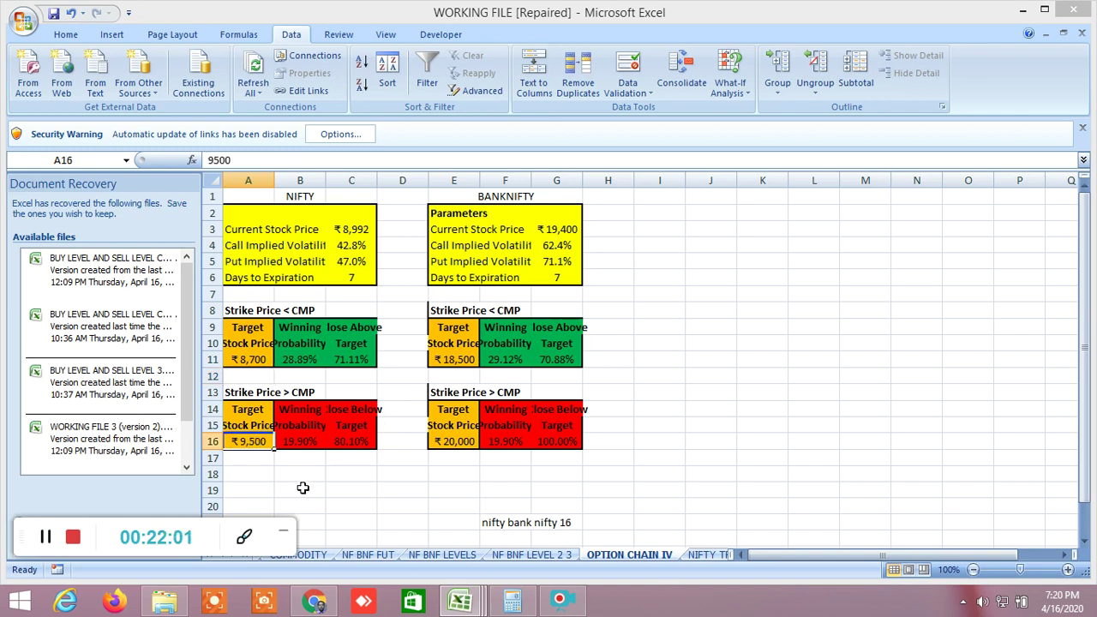
type("9200")
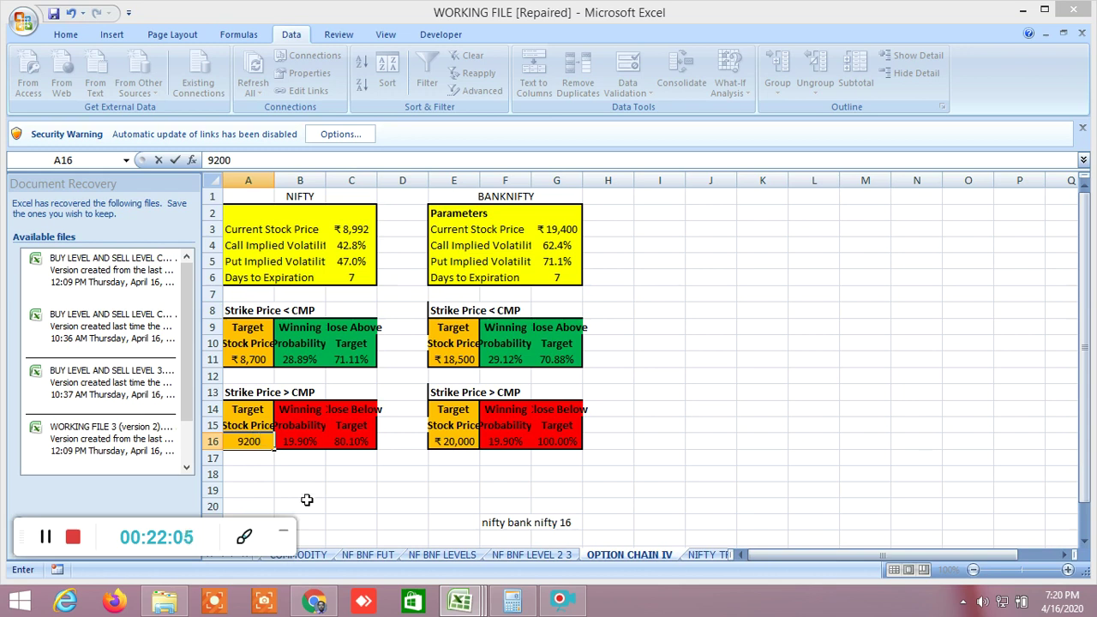
key("BackSpace")
key("BackSpace")
key("BackSpace")
key("BackSpace")
type("200")
key("Return")
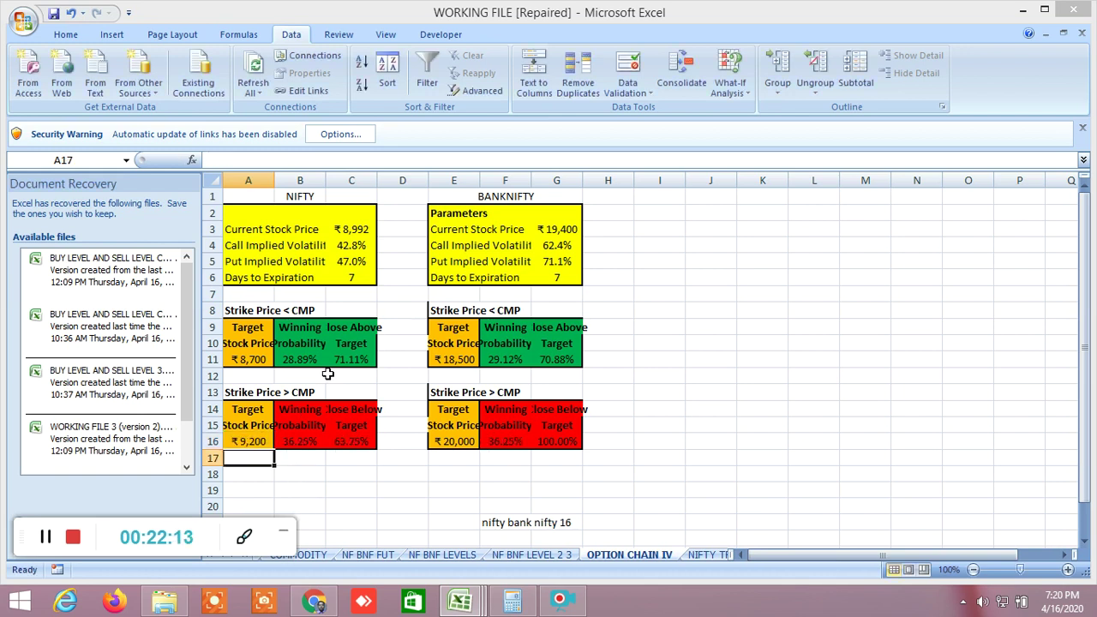
Change the NIFTY target stock price in the Strike Price > CMP table to 9300.
left_click(259, 442)
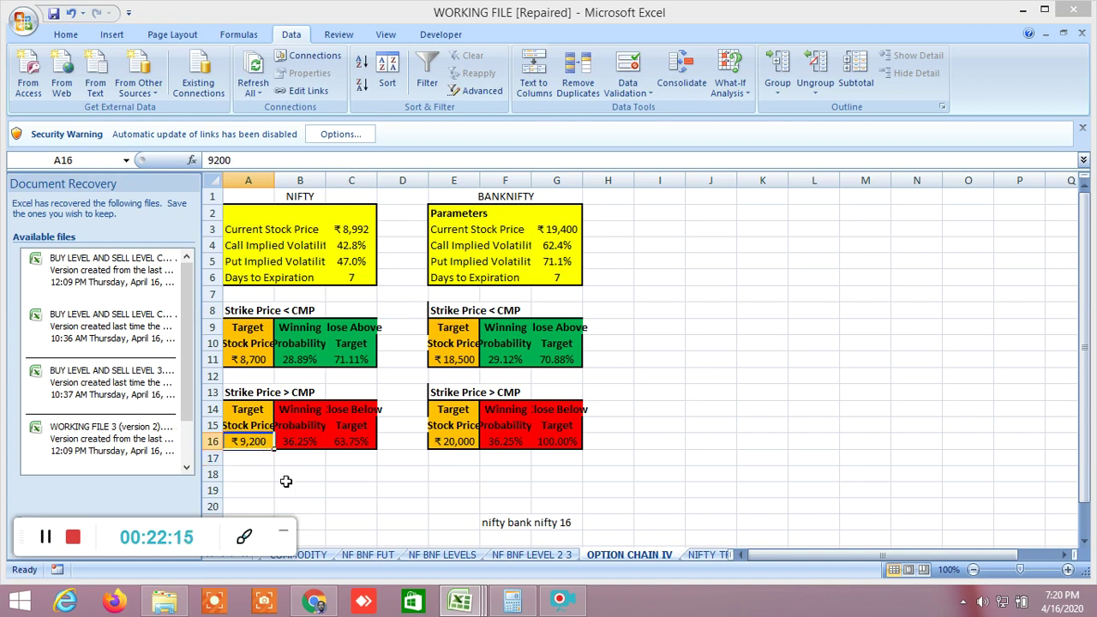
type("9300")
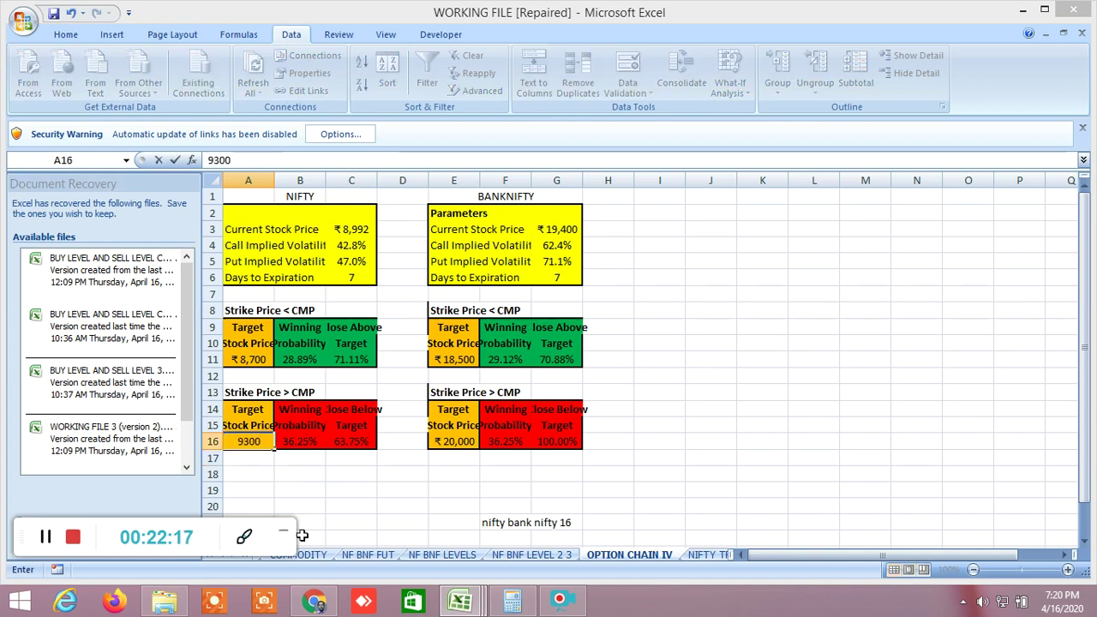
key("Return")
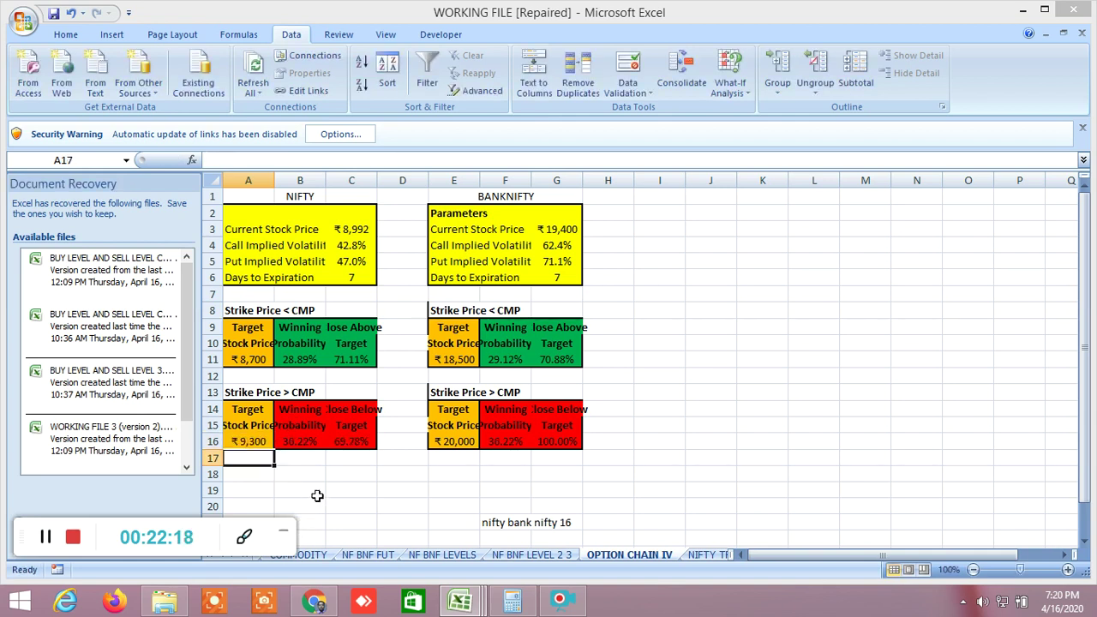
Change the NIFTY target stock price in the Strike Price < CMP table to 8800.
left_click(248, 357)
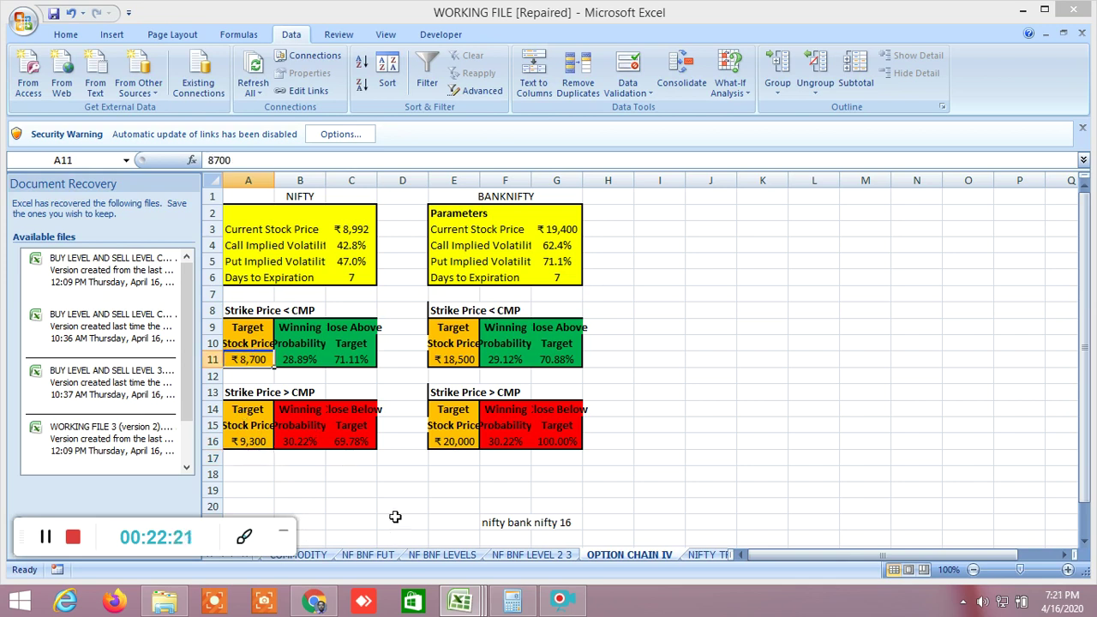
type("8800")
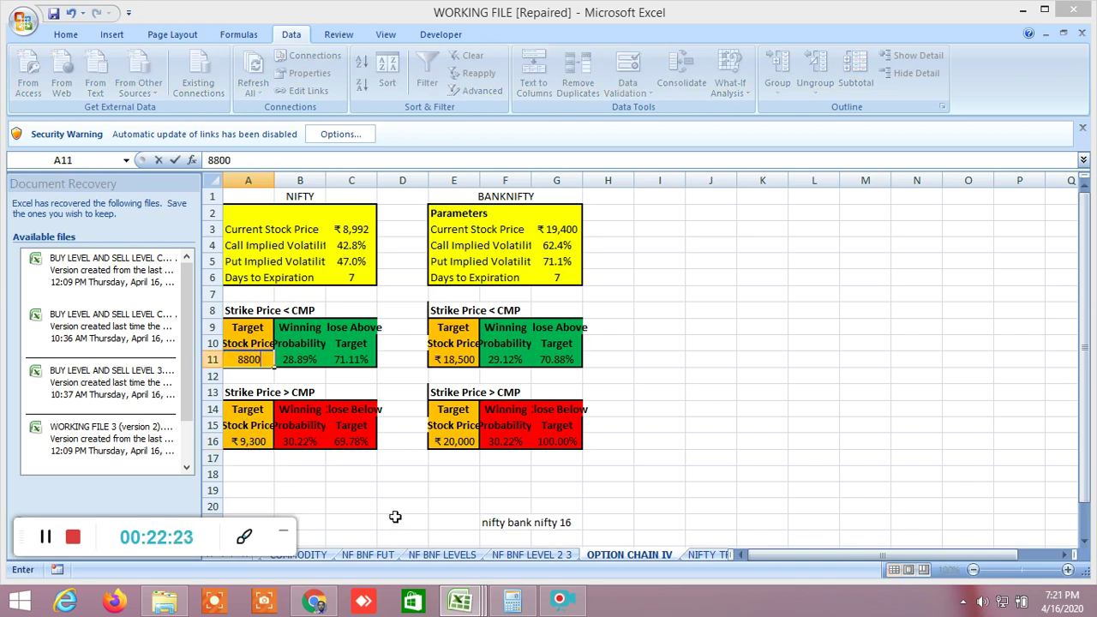
key("Return")
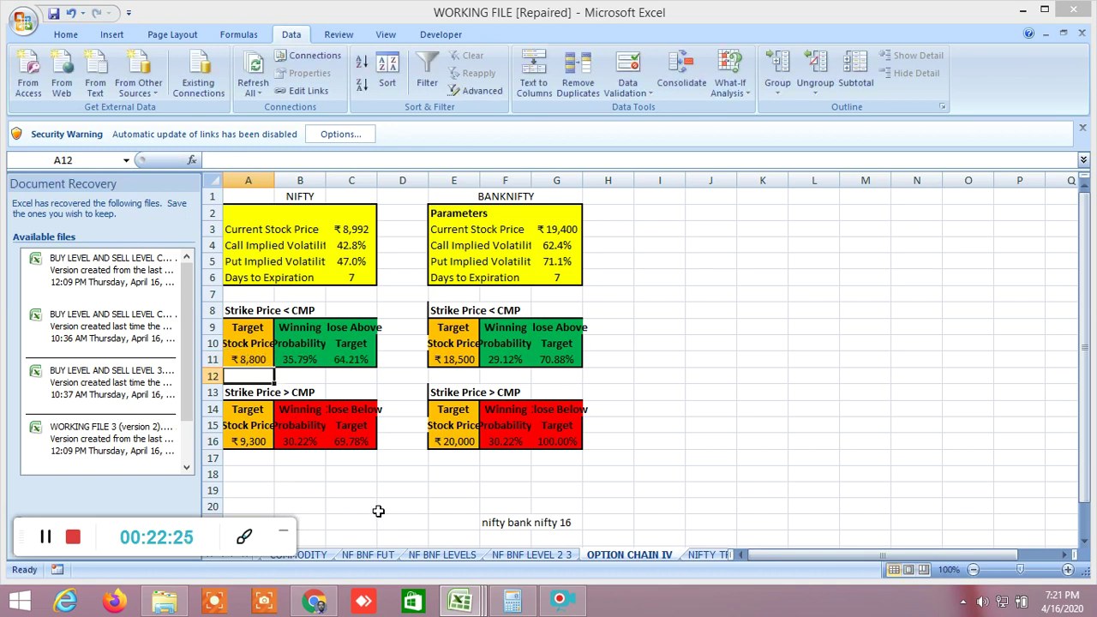
left_click(251, 359)
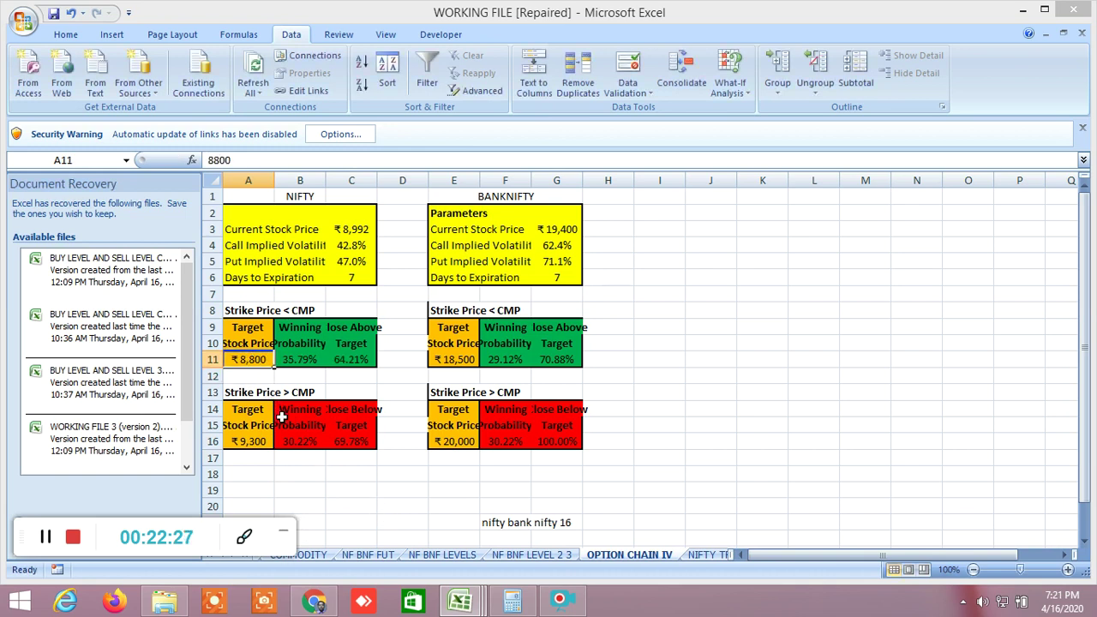
Set the NIFTY target stock price to 9500 in the Strike Price > CMP table and 8500 in the Strike Price < CMP table.
left_click(258, 441)
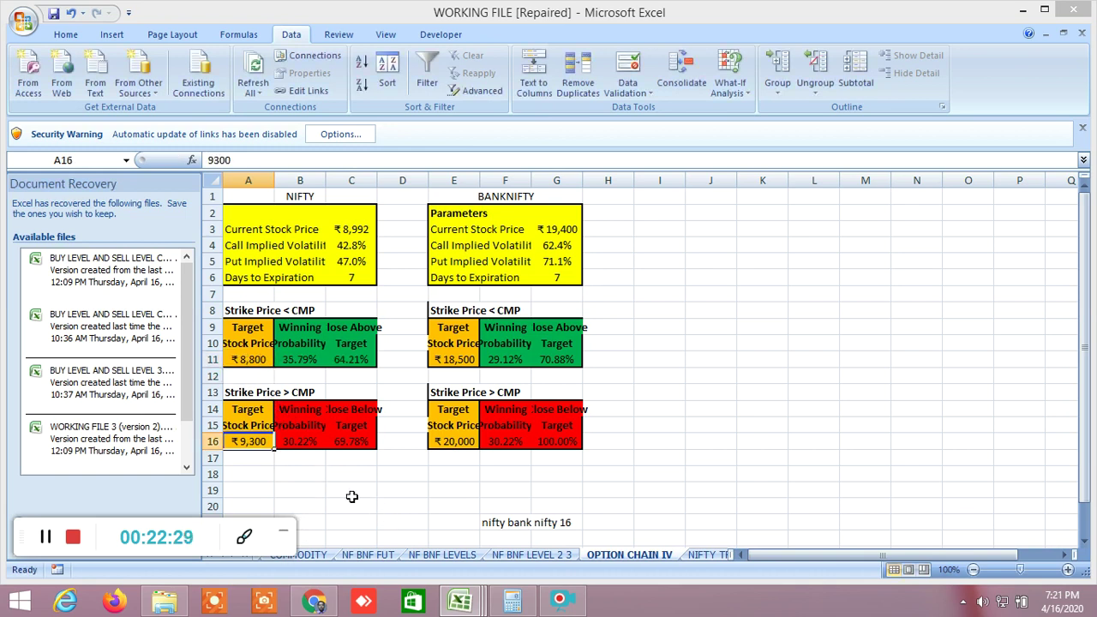
type("95")
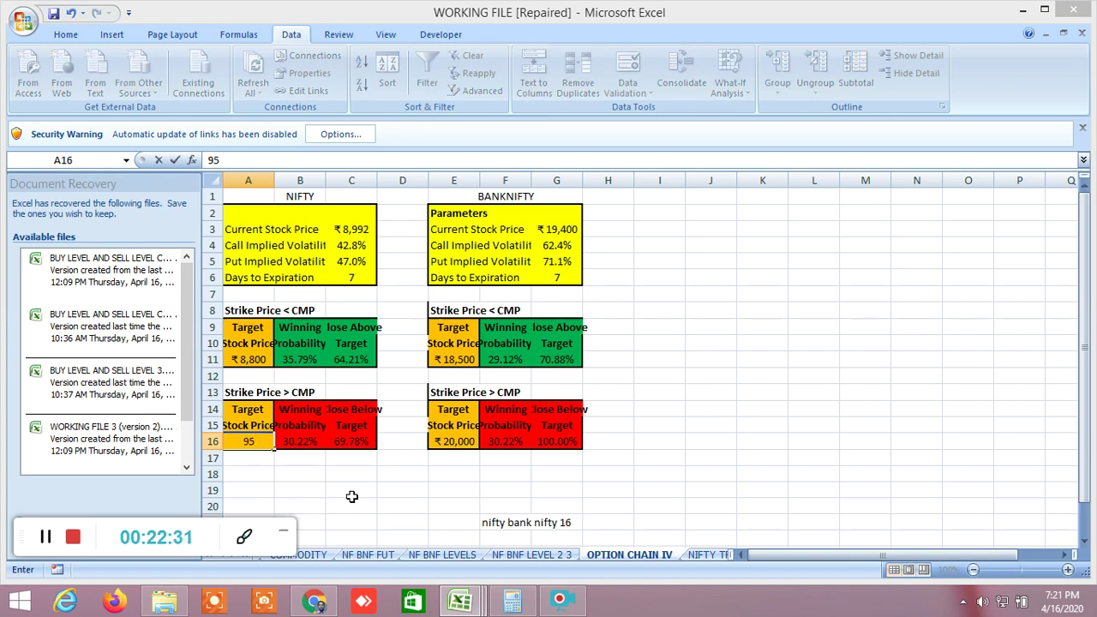
type("00")
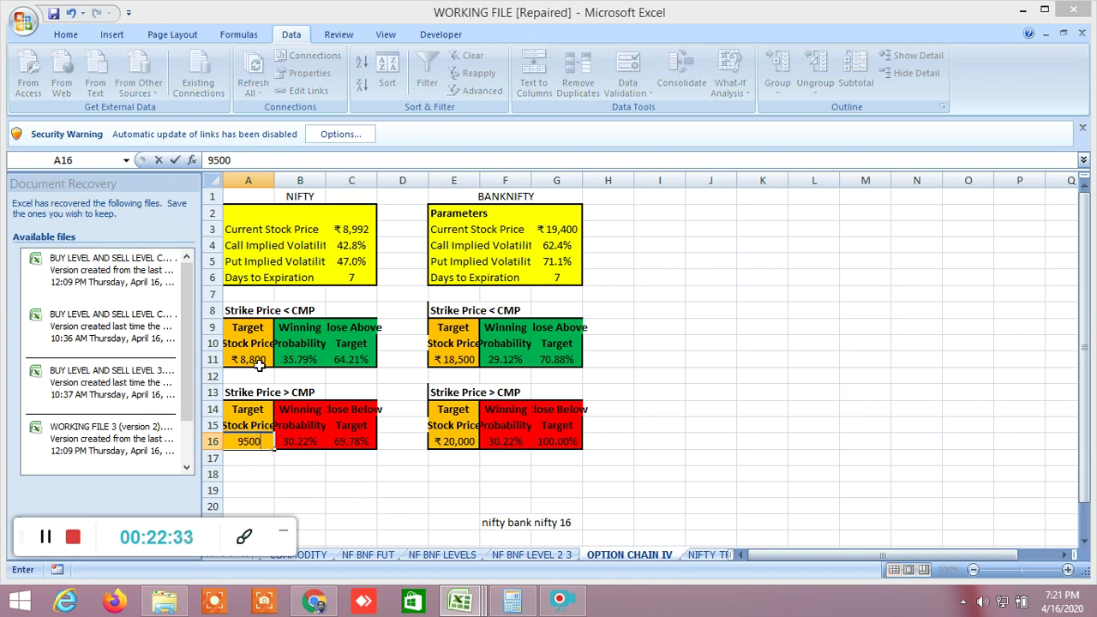
left_click(258, 364)
type("8500")
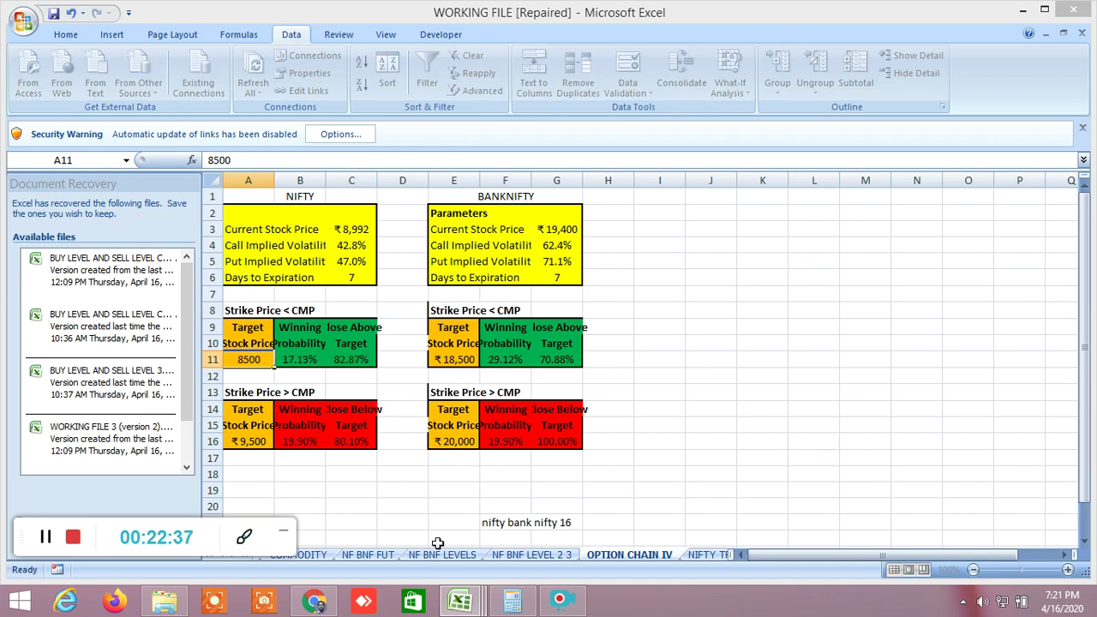
key("Return")
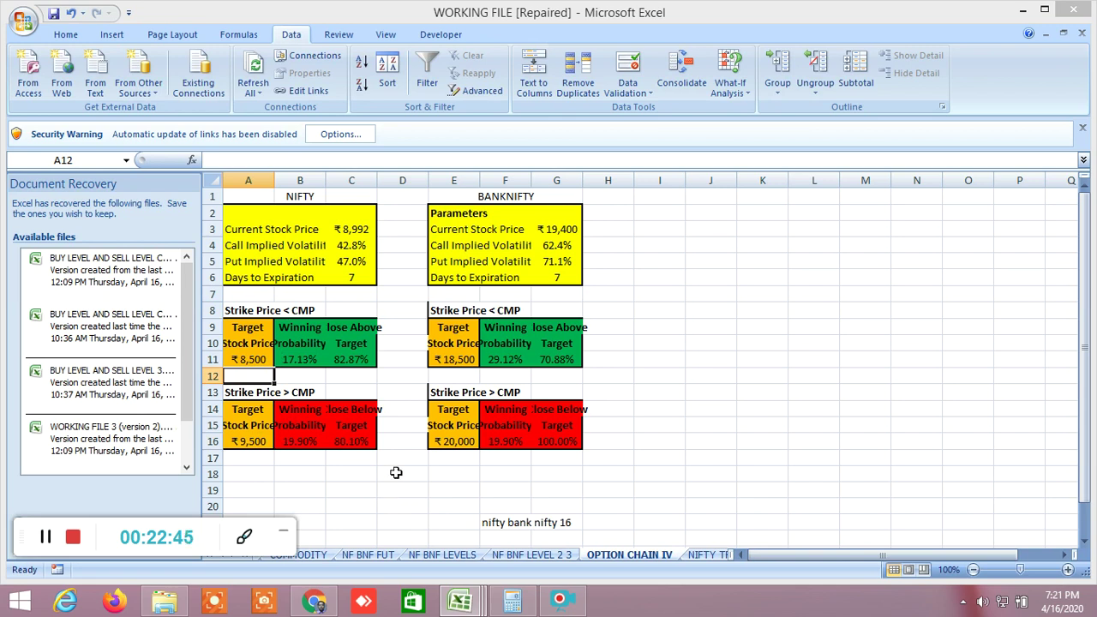
Set the BANKNIFTY target stock price in the Strike Price < CMP table to 18700.
left_click(468, 357)
type("1")
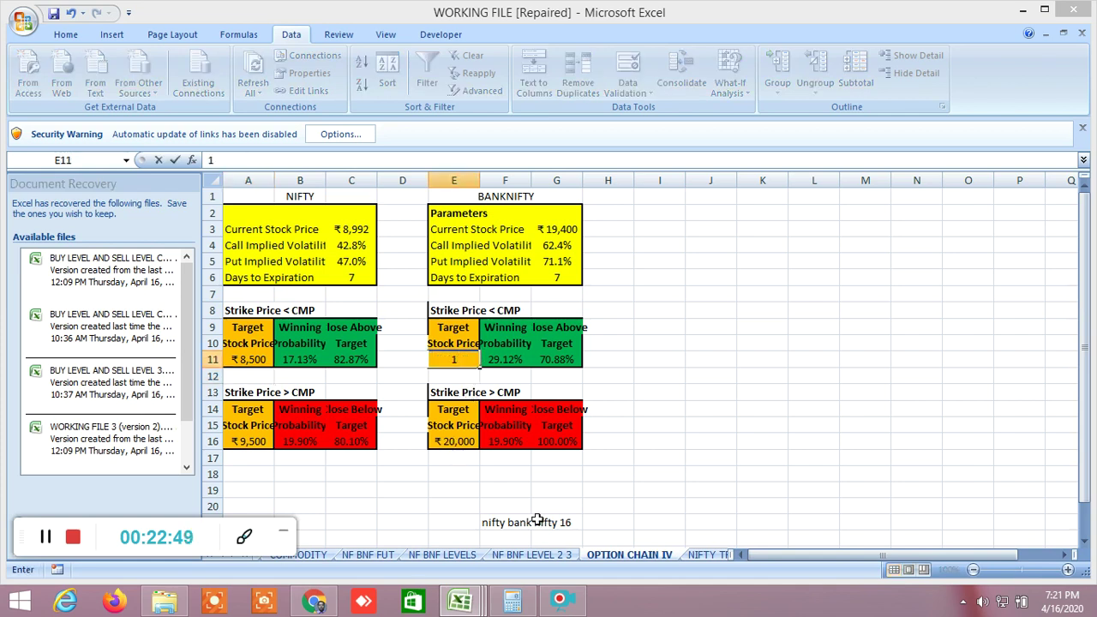
type("8700")
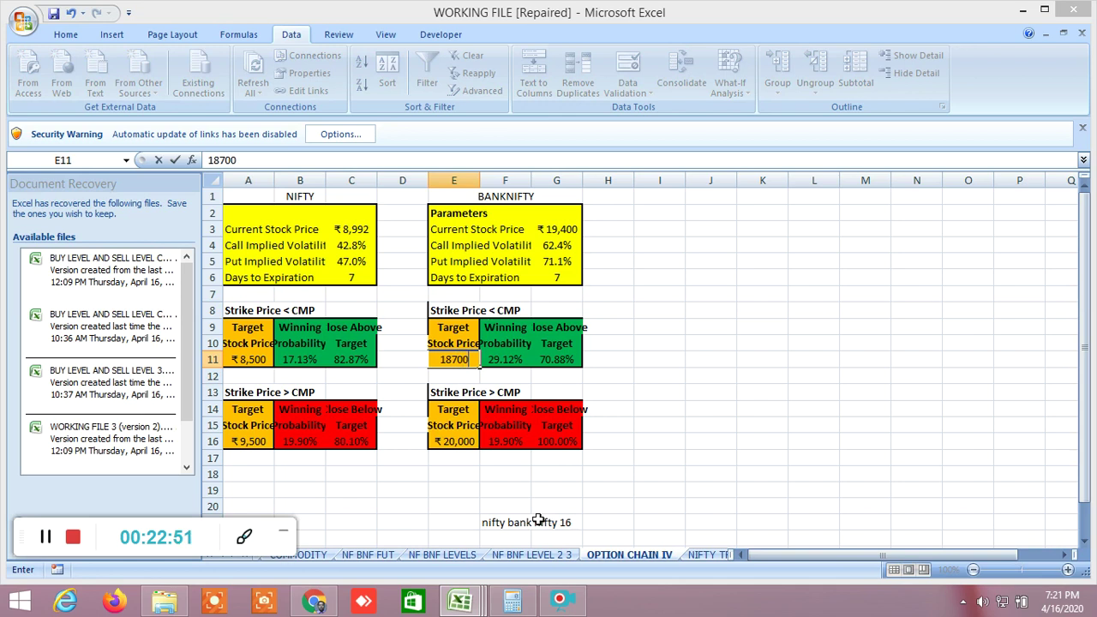
key("Return")
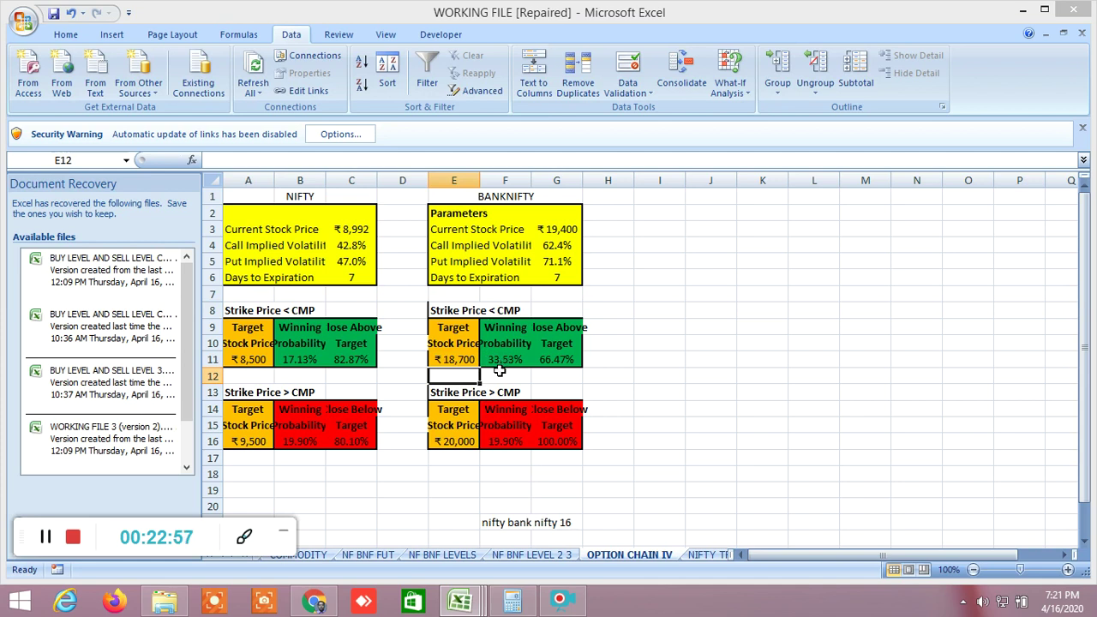
Set the BANKNIFTY target stock price in the Strike Price > CMP table to 20500.
left_click(458, 441)
type("20")
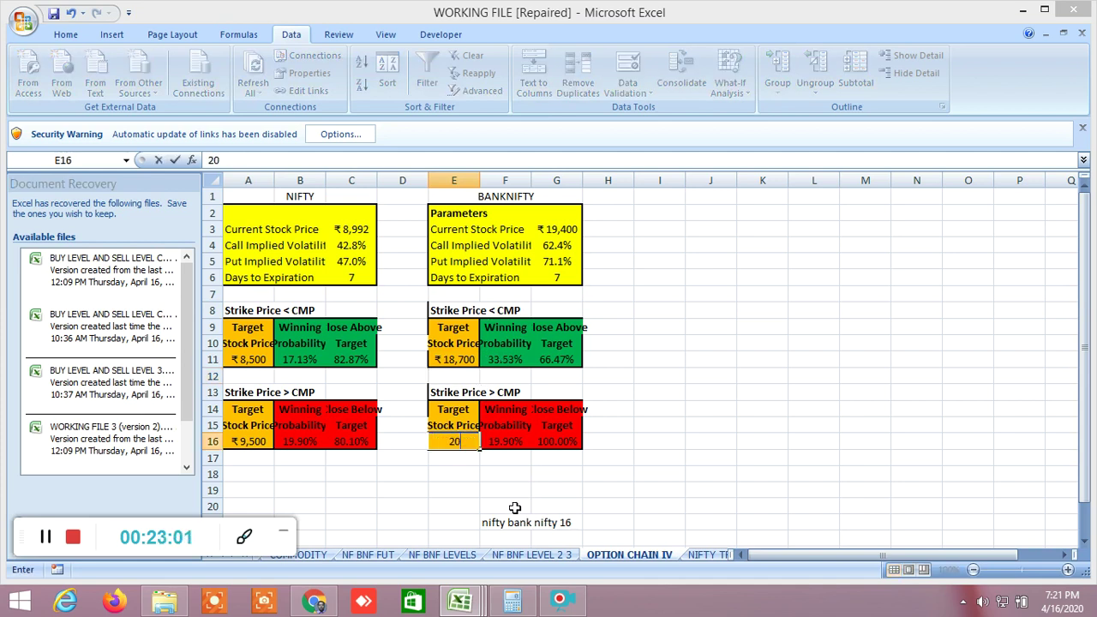
type("500")
key("Return")
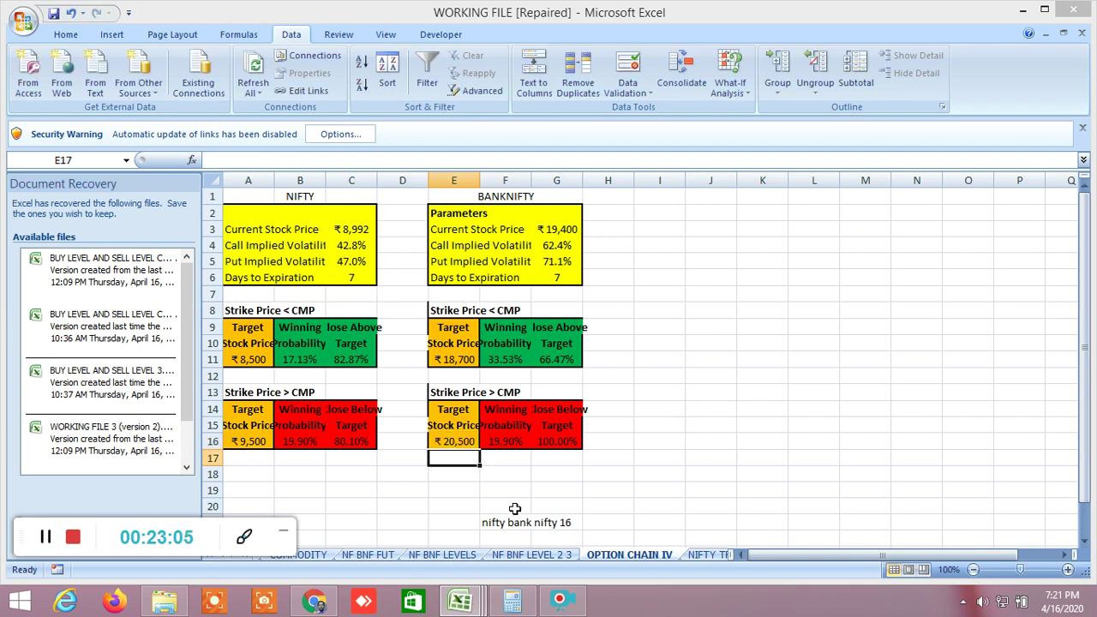
Change the BANKNIFTY target stock price in the Strike Price < CMP table to 18500.
left_click(463, 441)
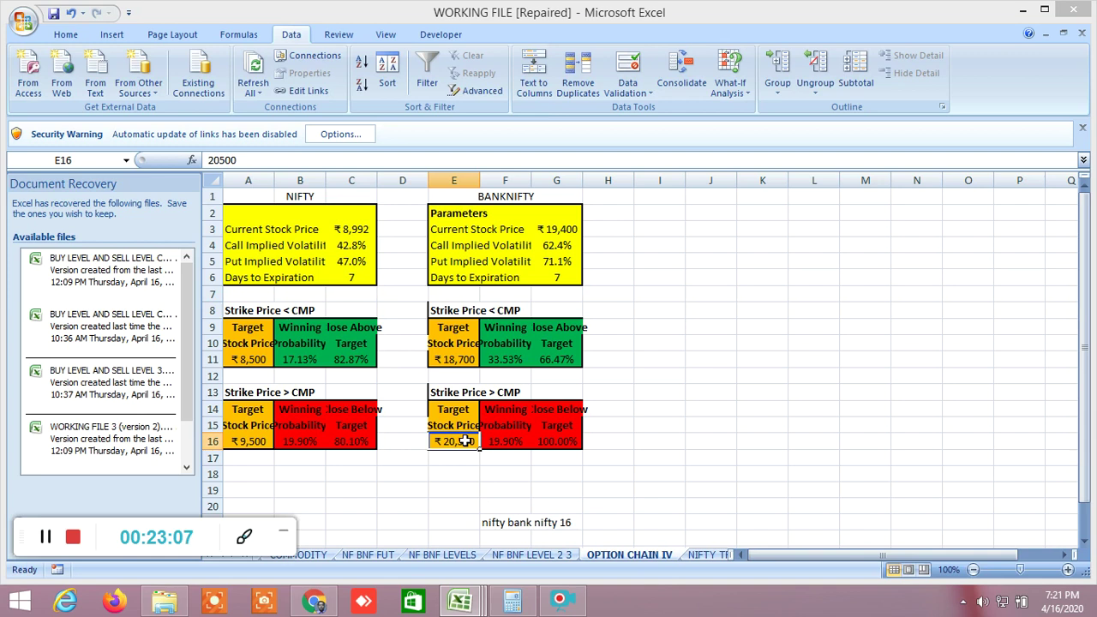
left_click(461, 360)
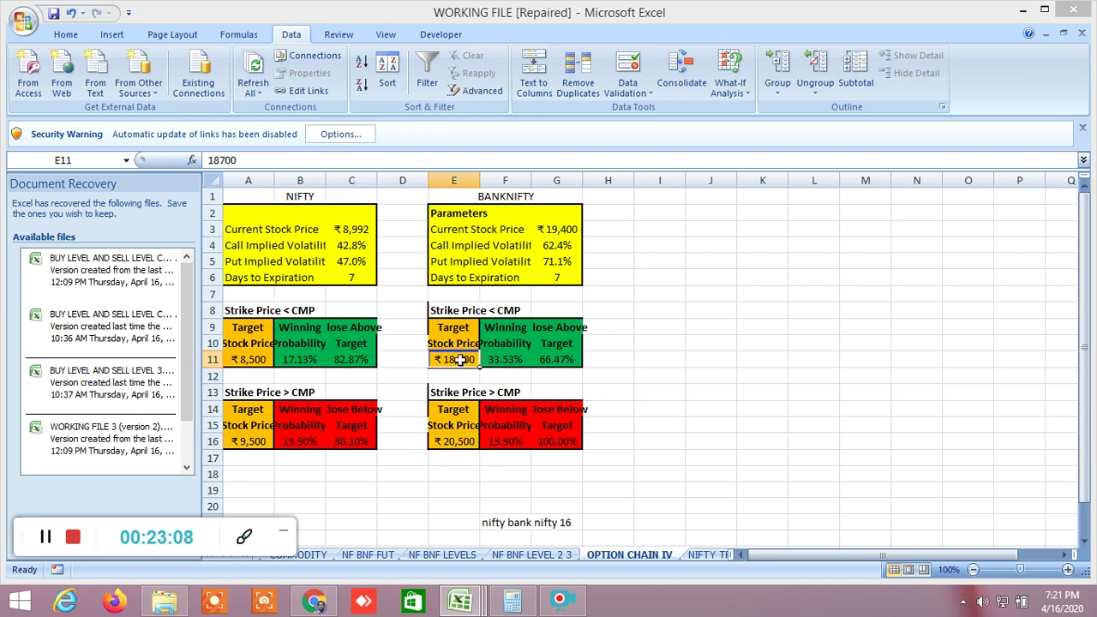
left_click(456, 441)
left_click(460, 360)
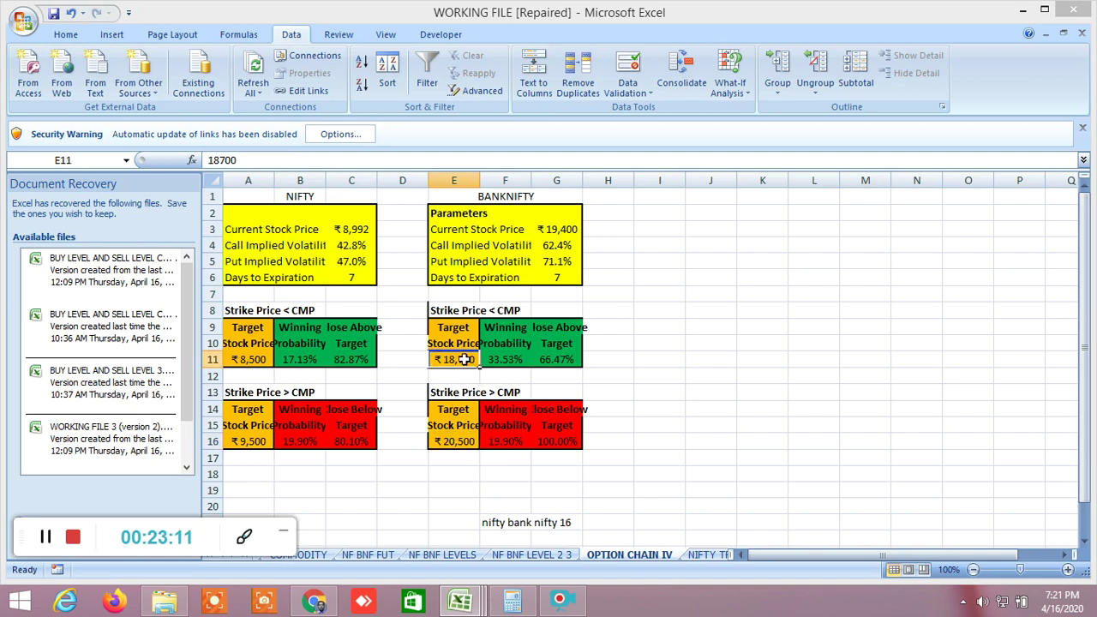
left_click(460, 443)
left_click(467, 362)
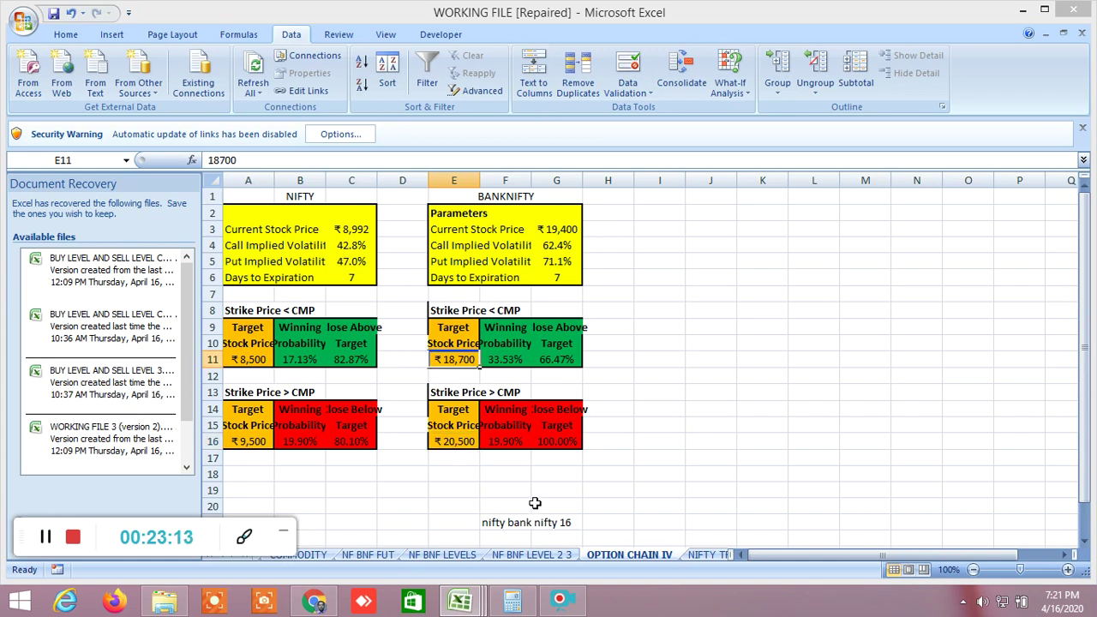
type("18500")
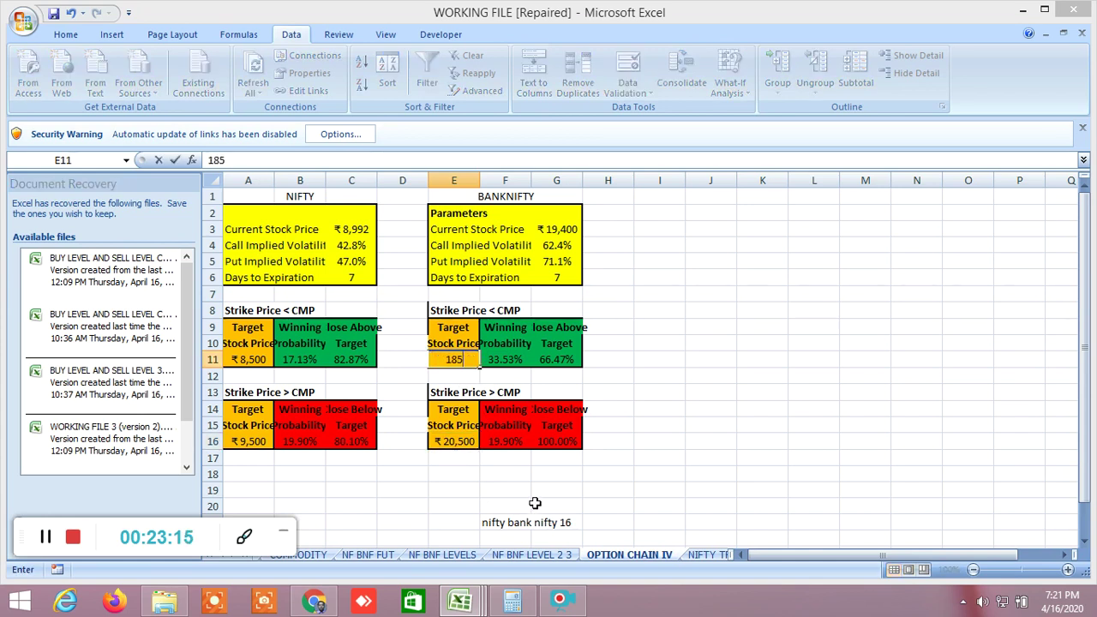
left_click(409, 476)
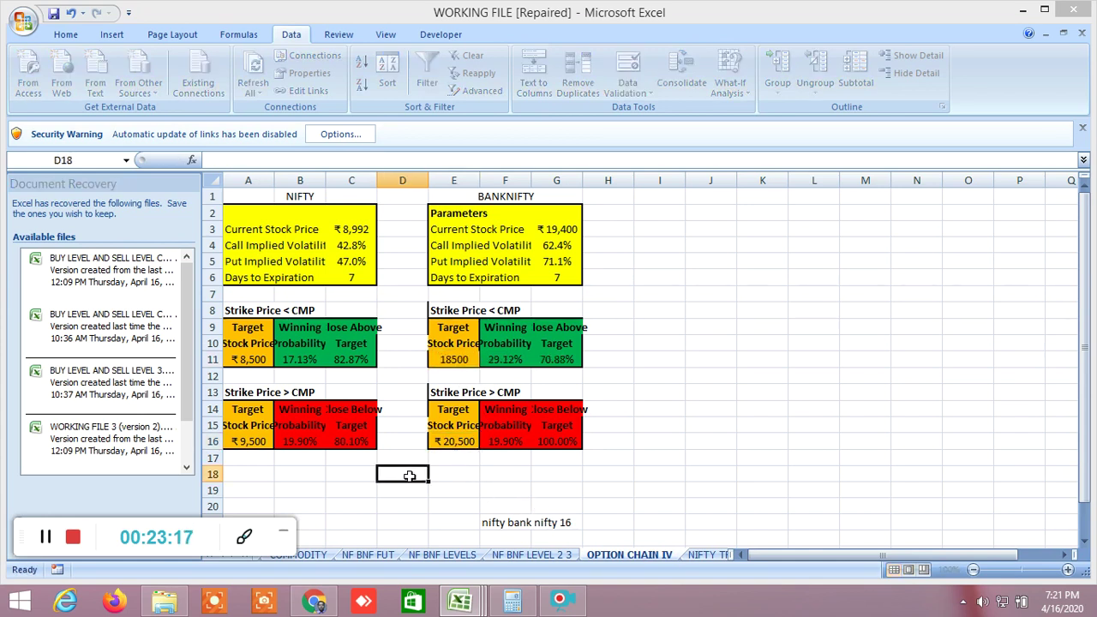
left_click(399, 390)
left_click(408, 375)
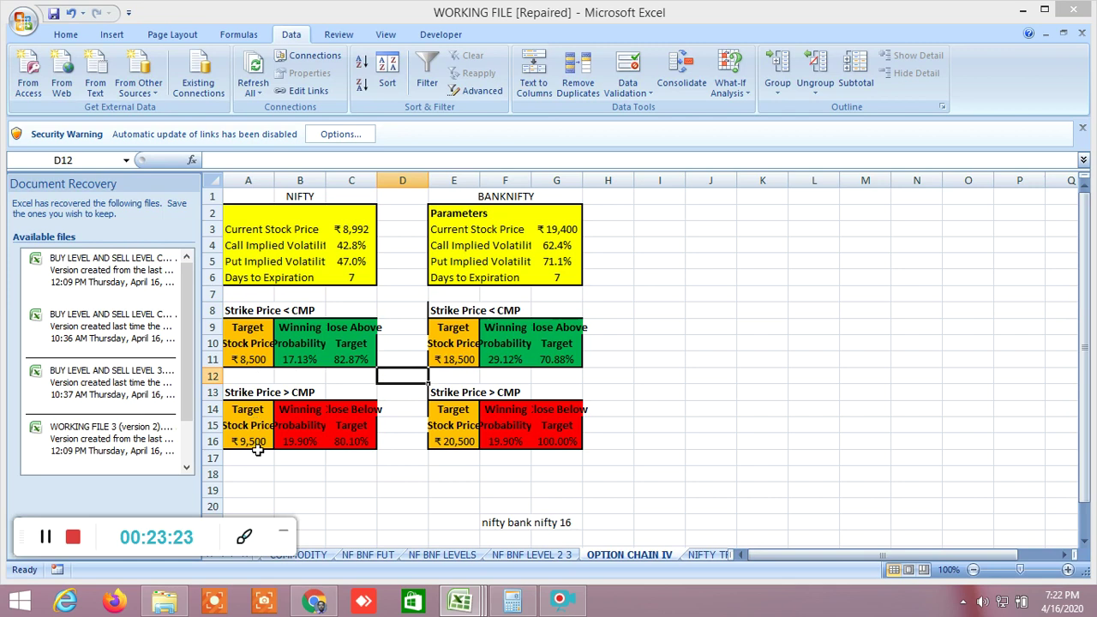
left_click(244, 358)
left_click(255, 443)
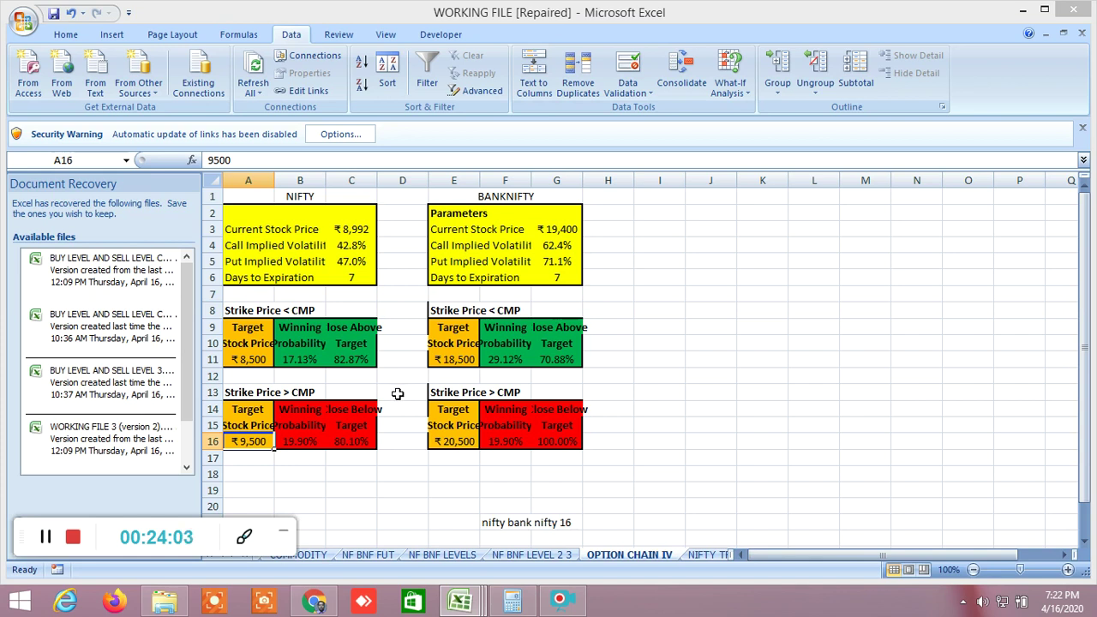
Switch to File Explorer and open the Downloads folder.
mouse_move(467, 599)
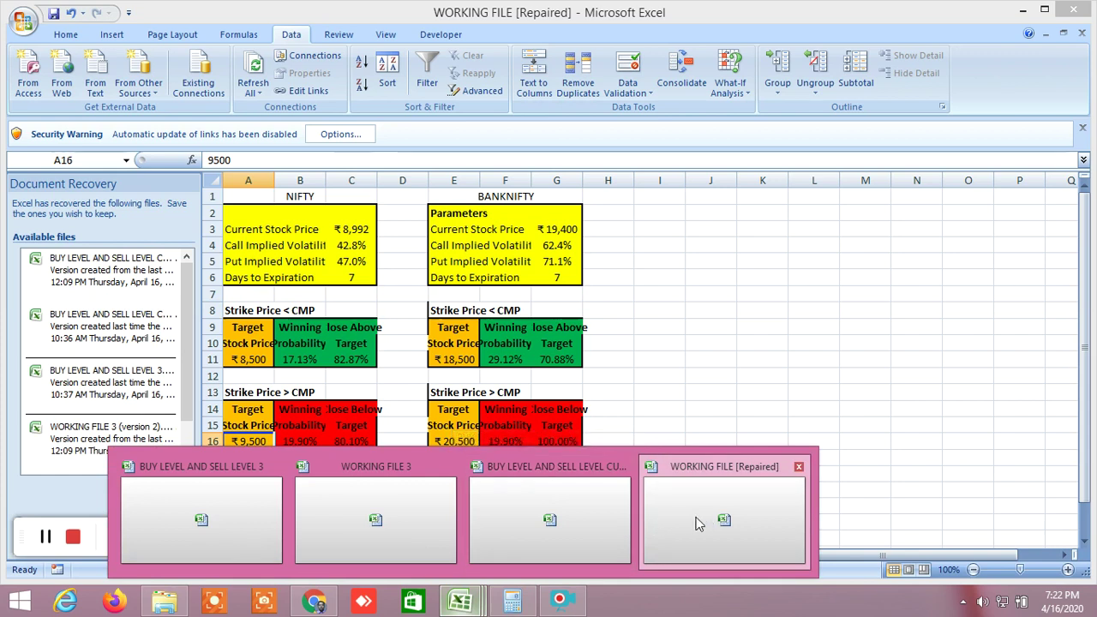
left_click(165, 605)
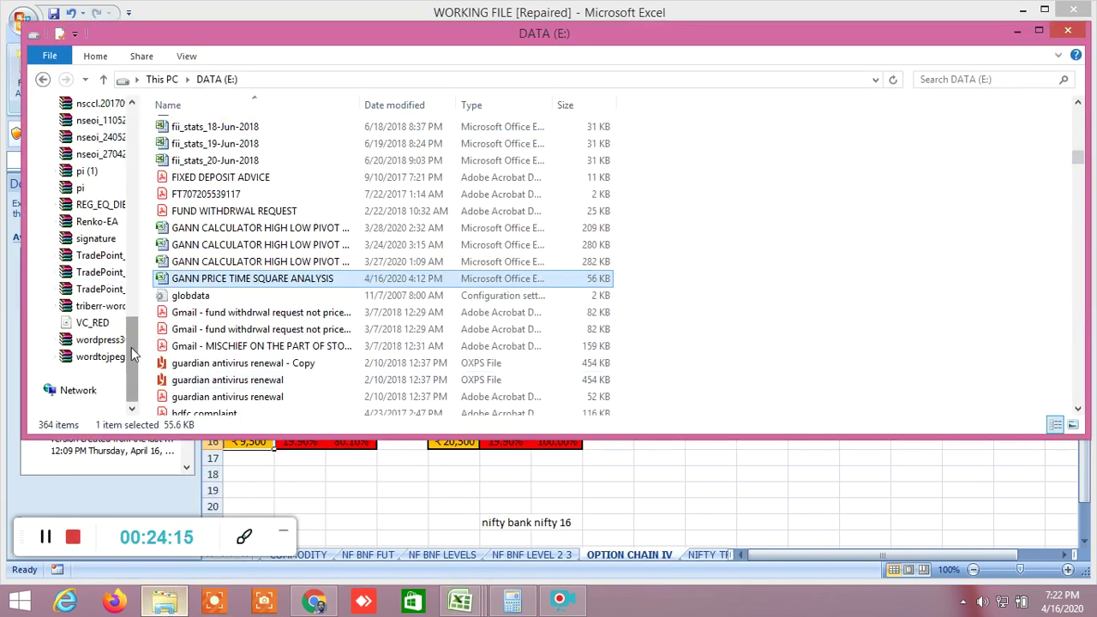
scroll(131, 347, "up", 5)
scroll(115, 274, "up", 3)
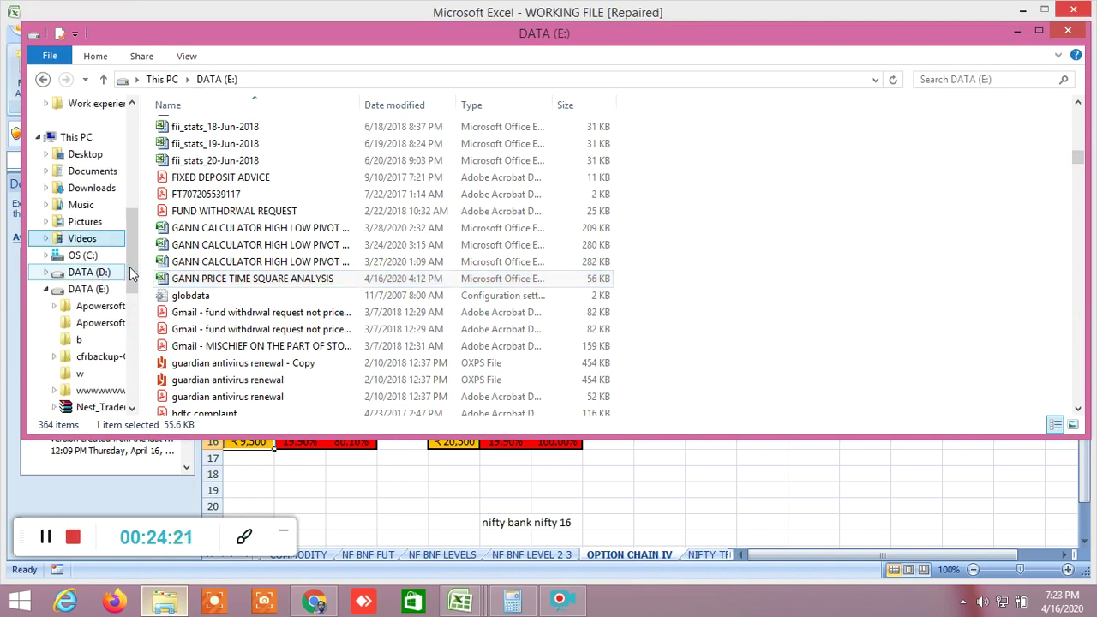
left_click(94, 191)
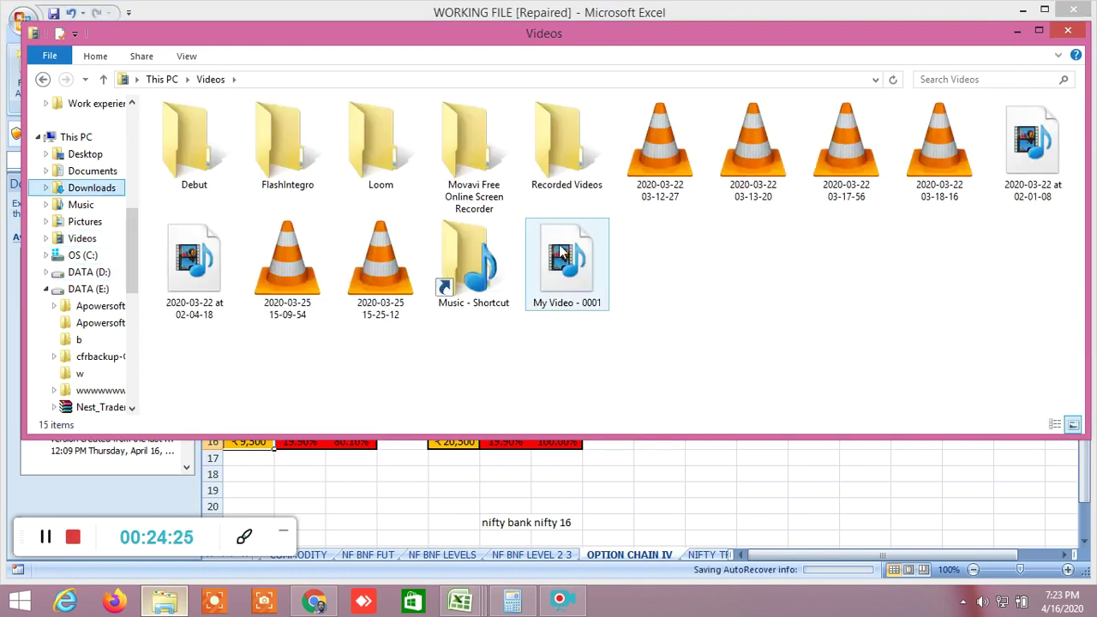
left_click(92, 190)
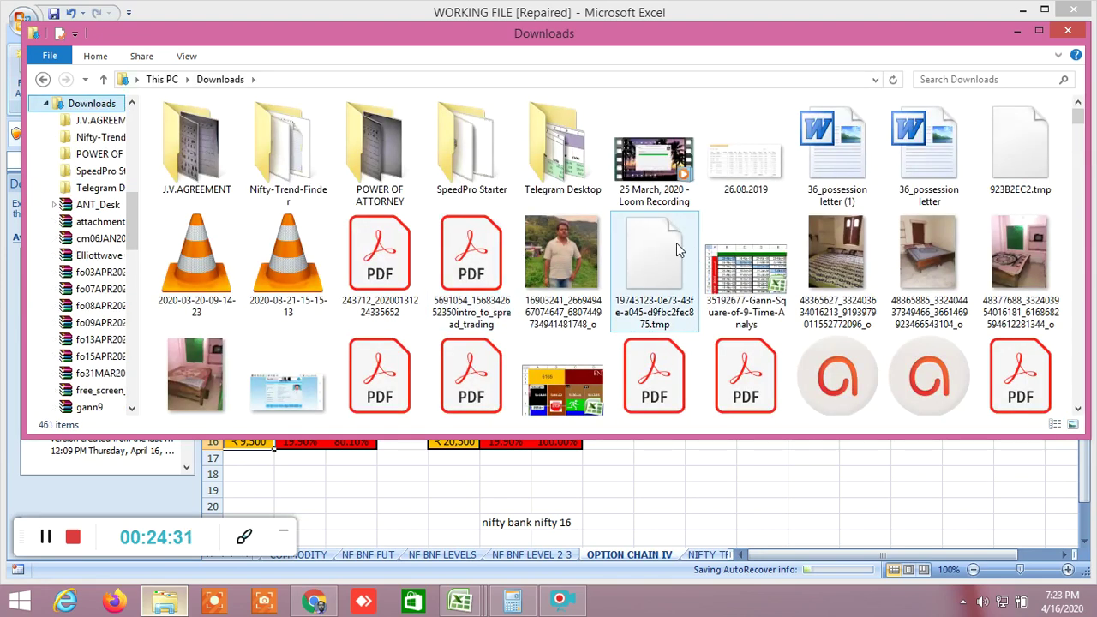
Find the GANN 360 ANALYSIS workbook among the downloaded files, open it in Excel and minimize the file window.
left_click(677, 249)
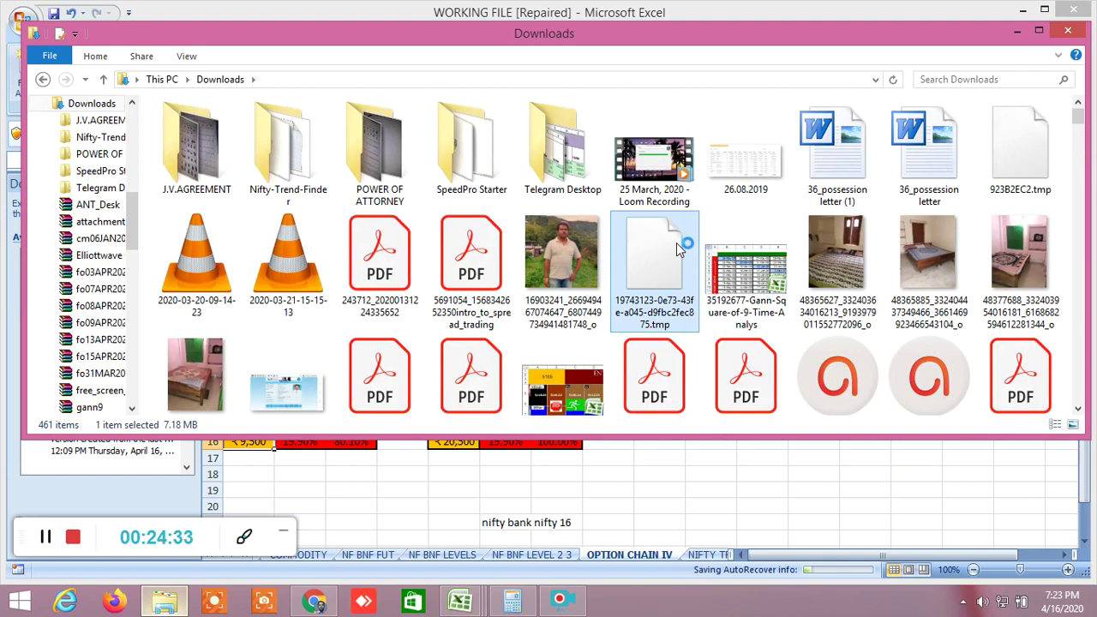
type("gam")
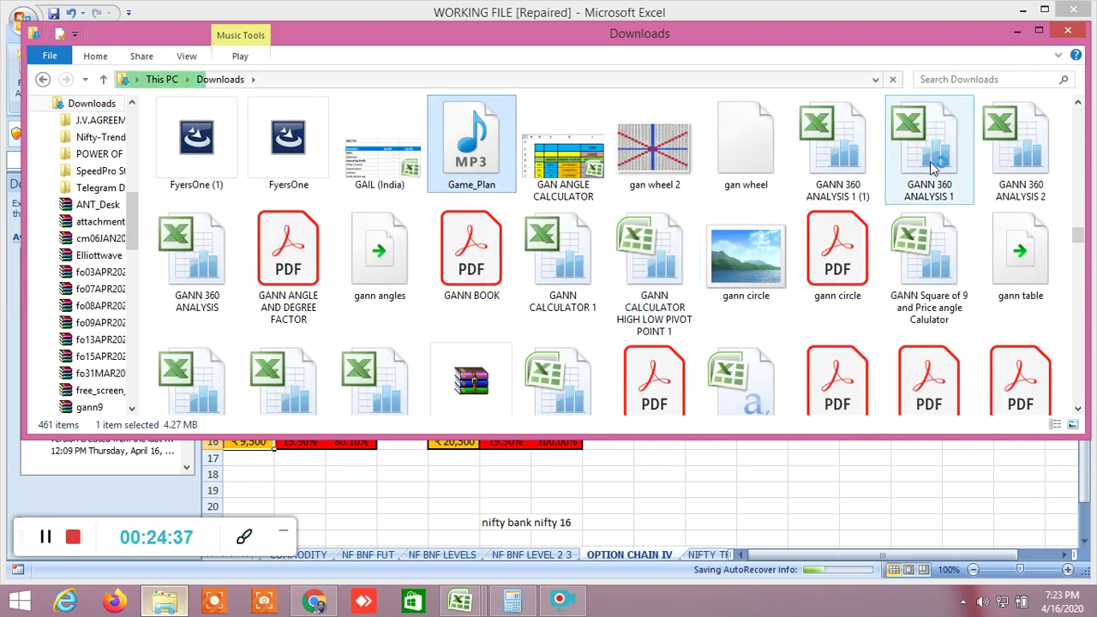
left_click(216, 271)
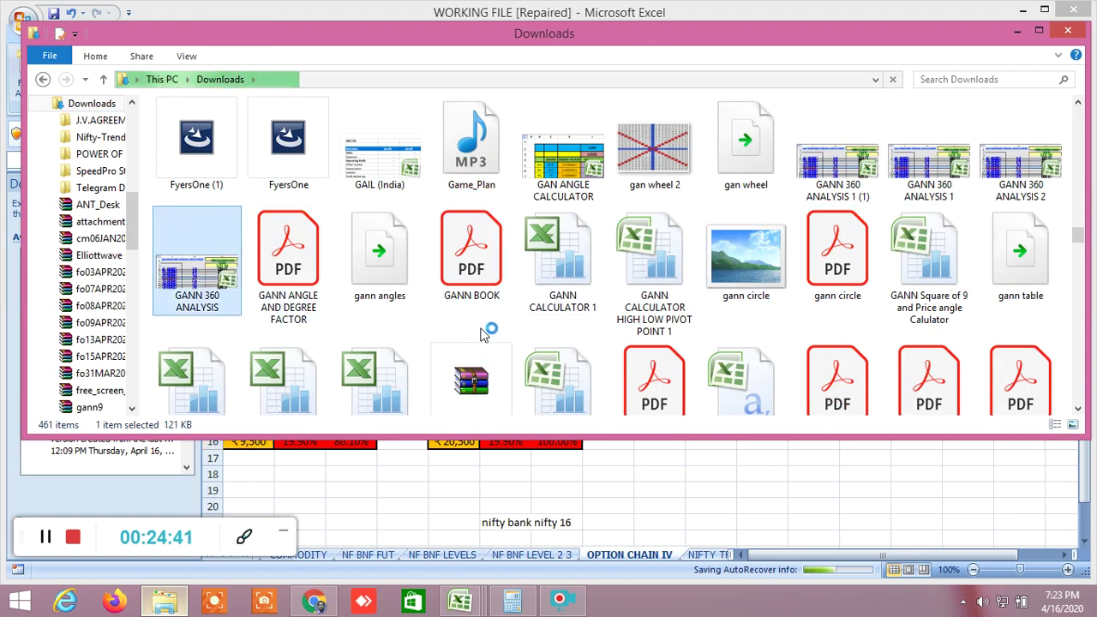
double_click(216, 286)
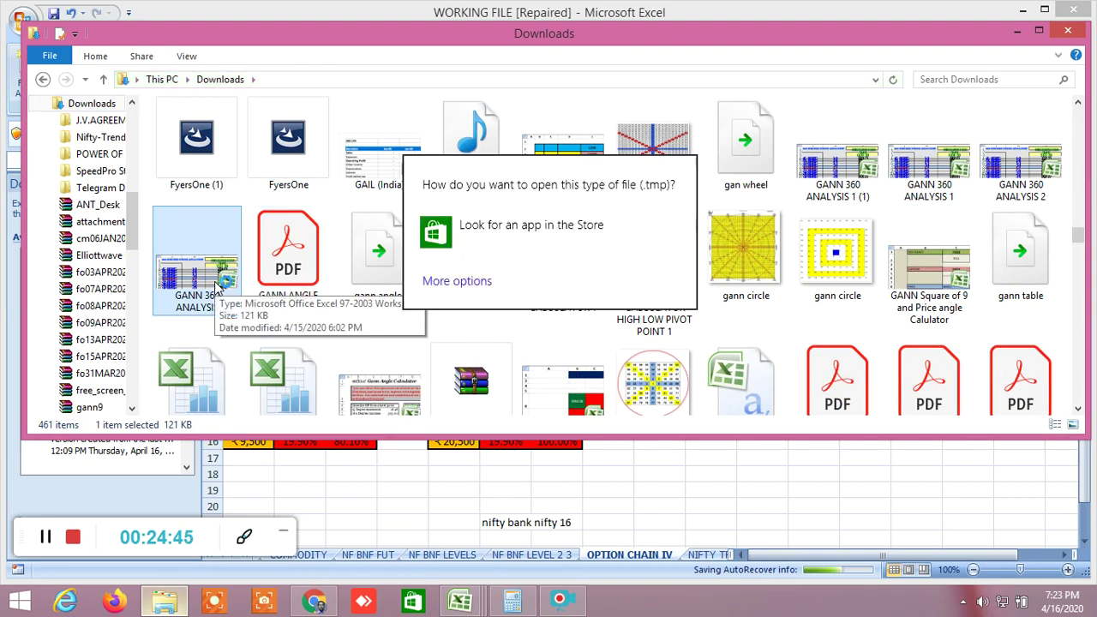
left_click(576, 345)
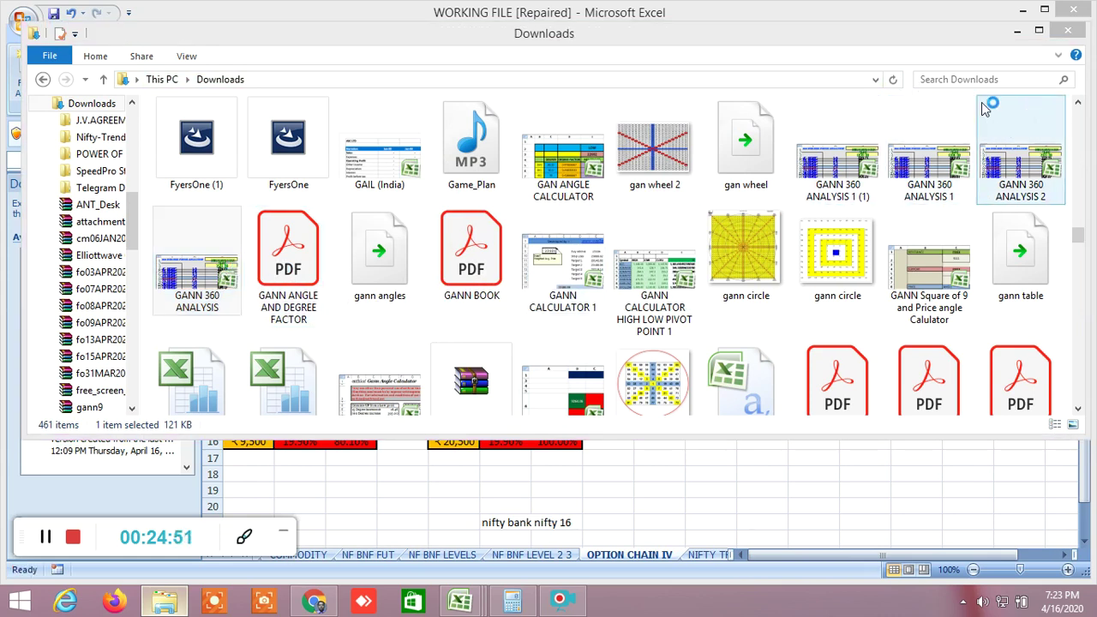
left_click(1019, 35)
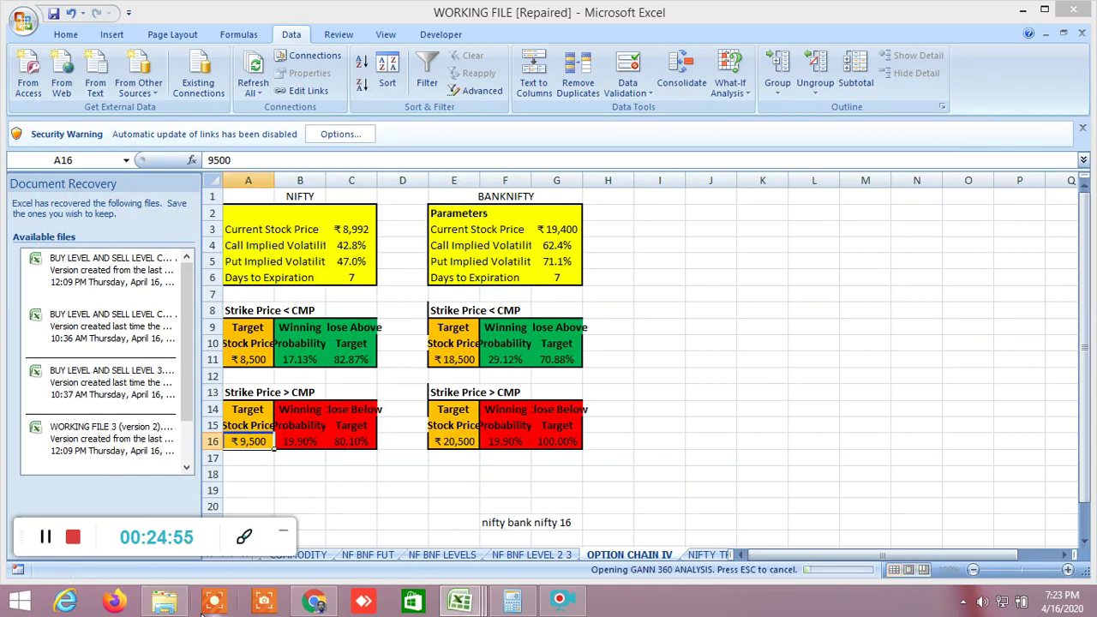
left_click(150, 607)
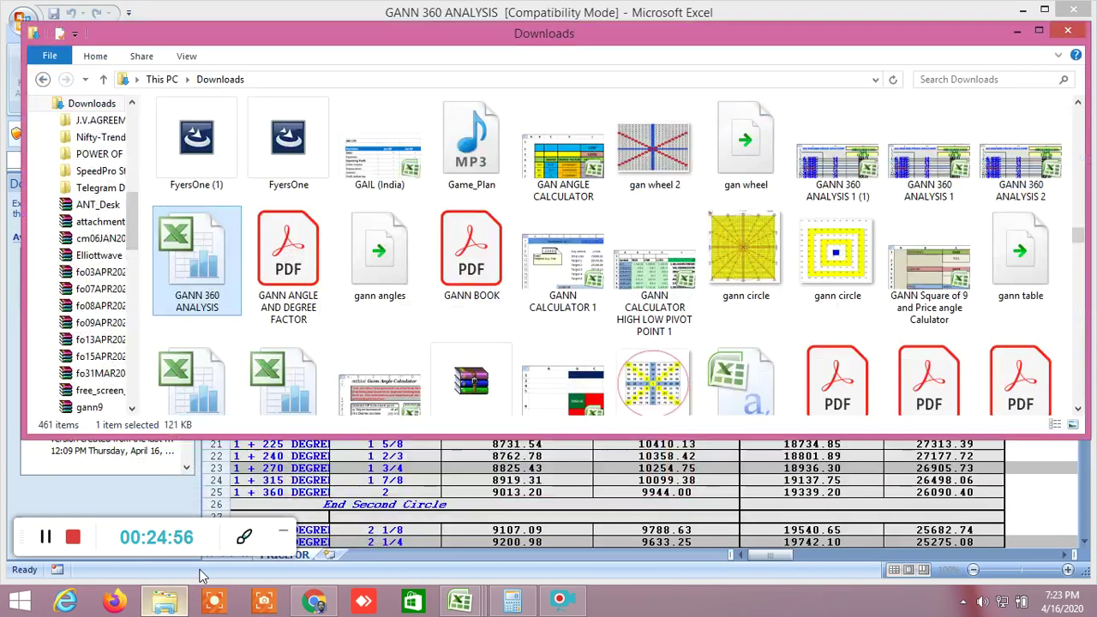
left_click(1019, 34)
Examine the low and high price entries in row 3 of the 360 Degree Price Analysis sheet.
scroll(576, 264, "down", 4)
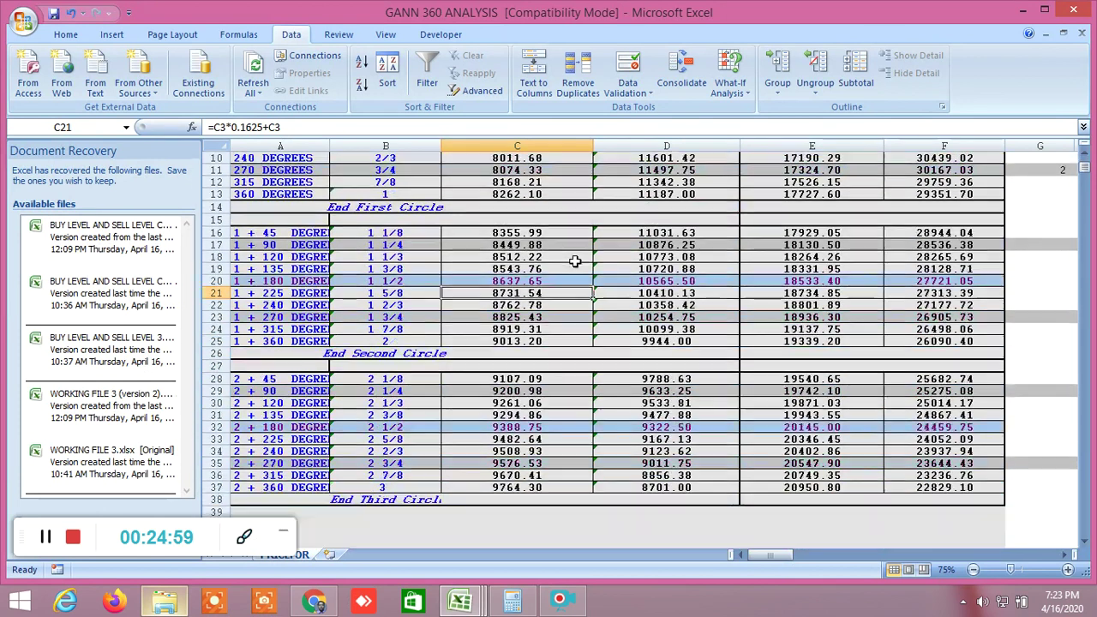
scroll(576, 264, "up", 4)
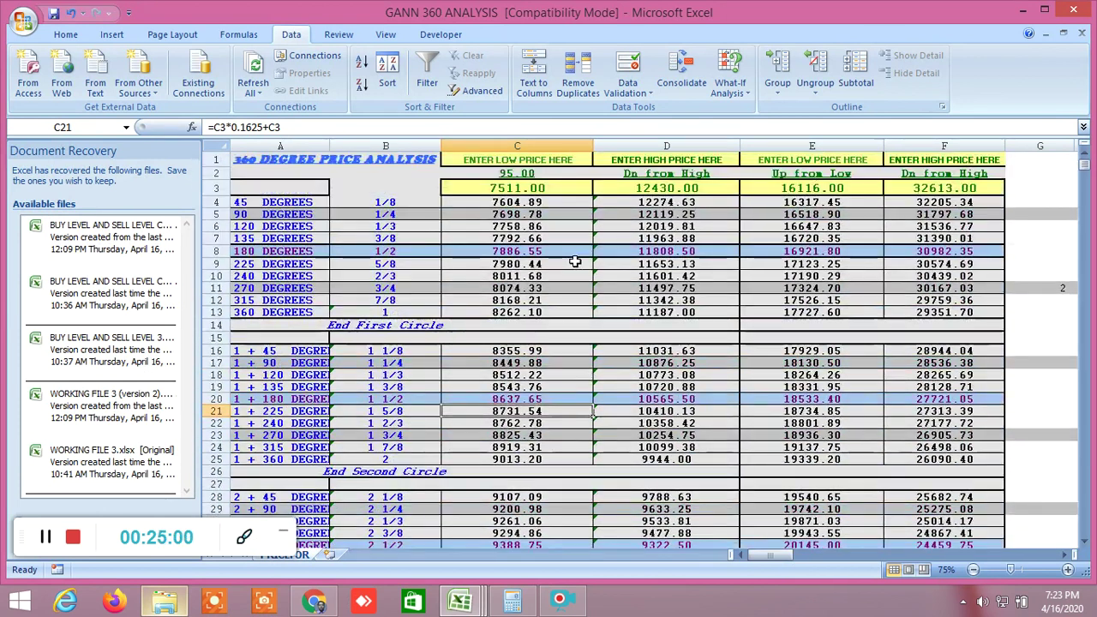
left_click(529, 183)
double_click(645, 187)
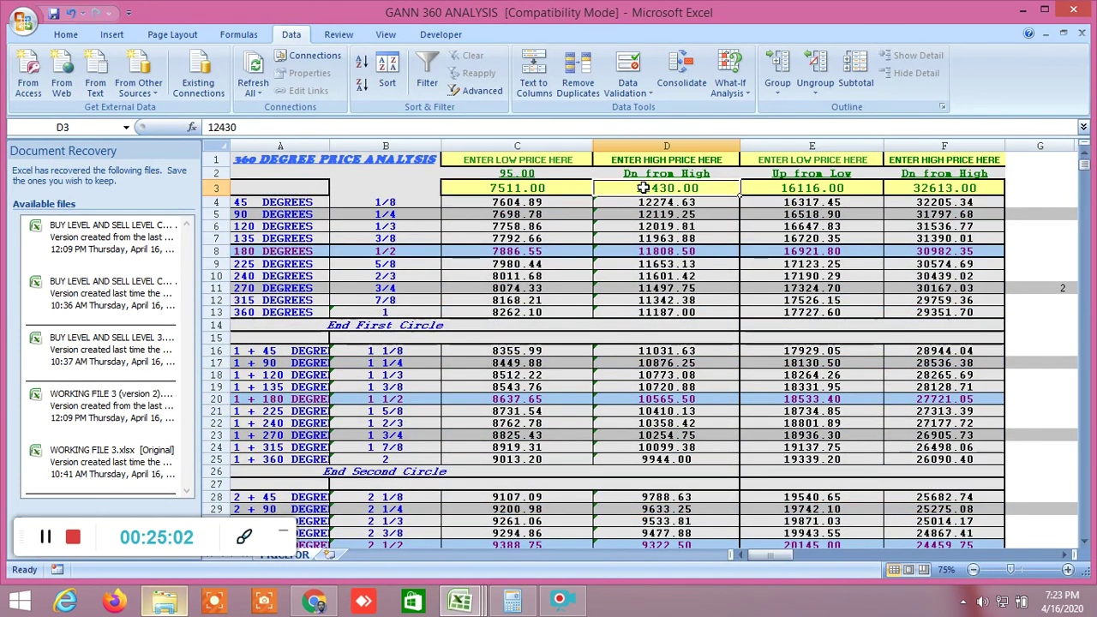
left_click(821, 187)
left_click(964, 188)
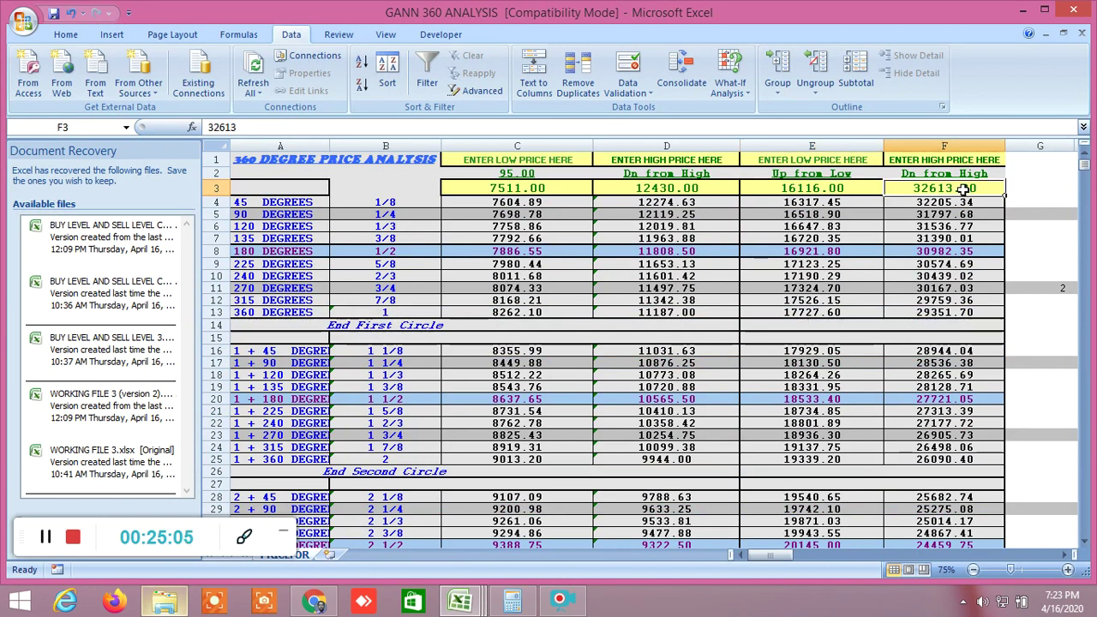
left_click(602, 187)
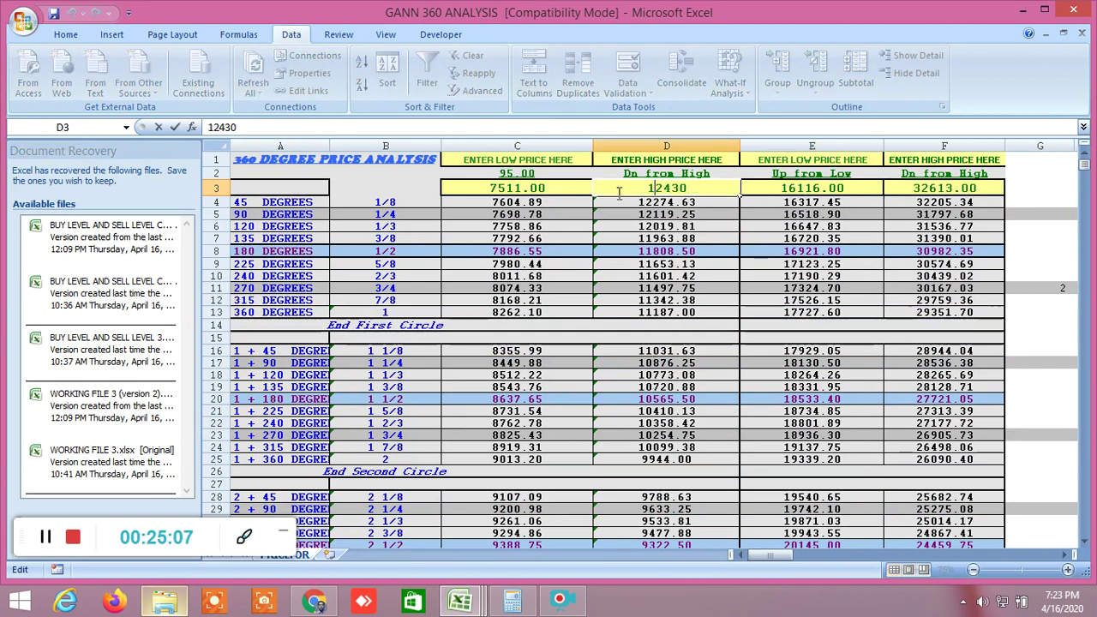
left_click(634, 264)
left_click(538, 187)
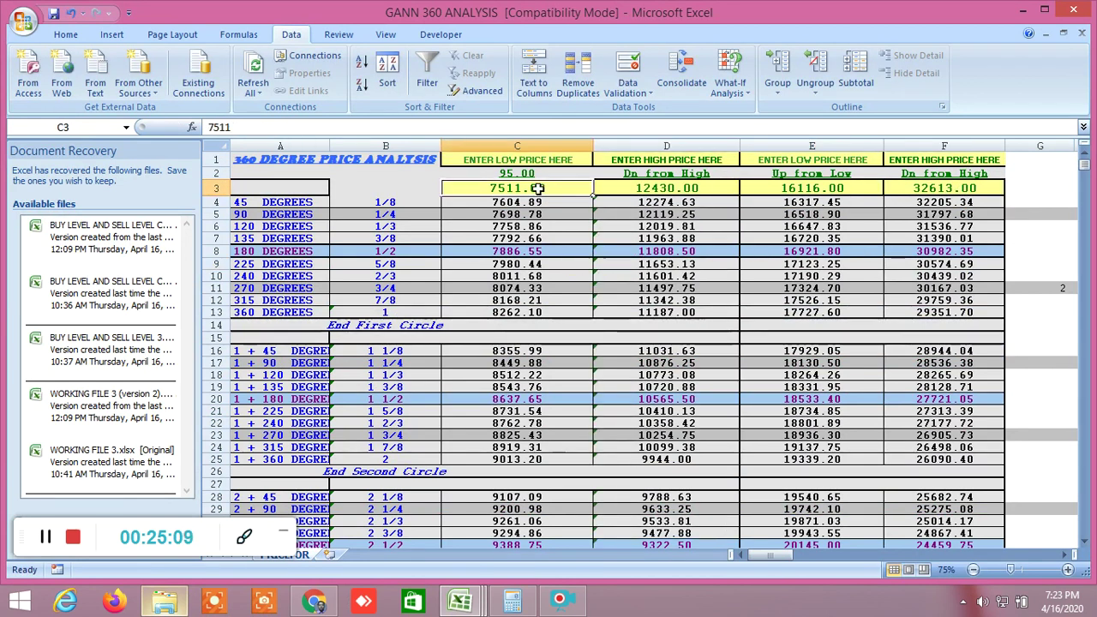
left_click(641, 187)
left_click(544, 189)
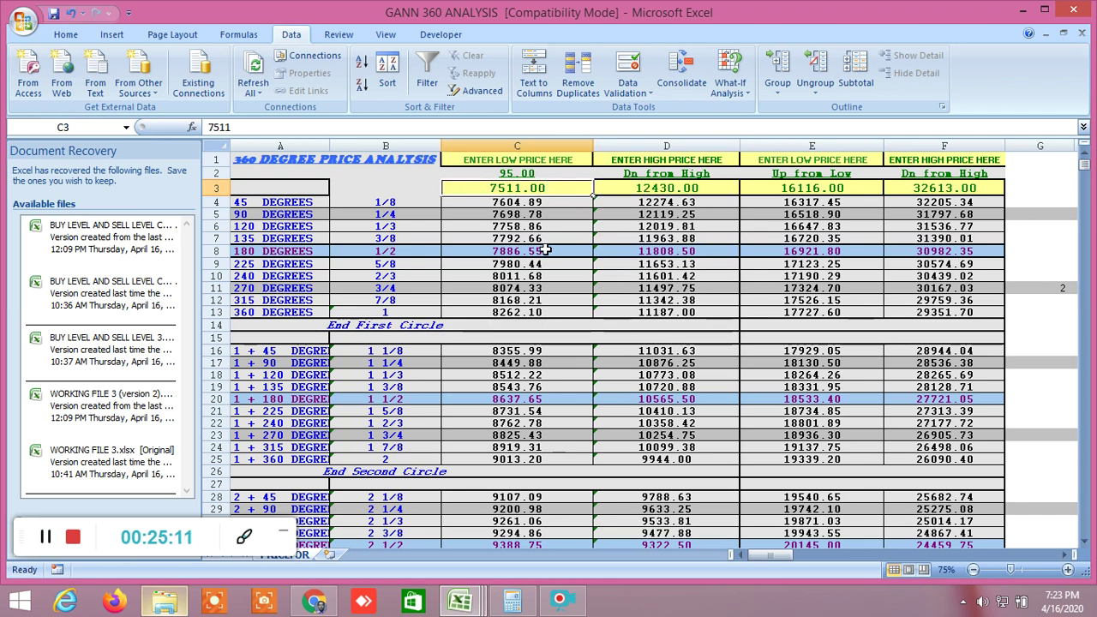
Examine the degree levels projected from the 7511 low and 12430 high through the second and third circles.
scroll(661, 386, "down", 2)
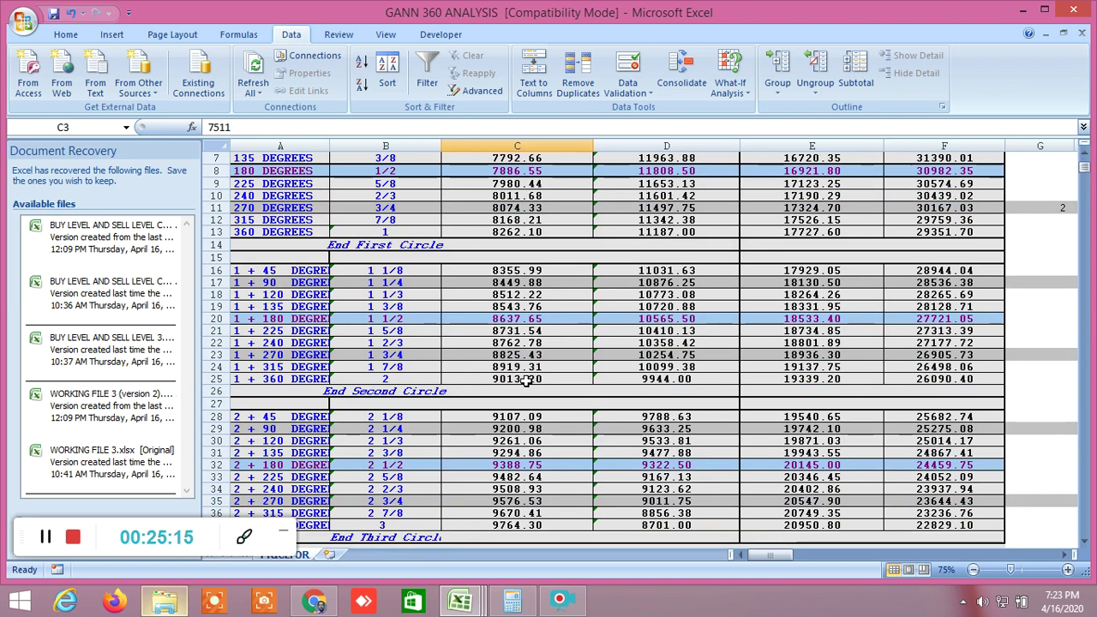
left_click(525, 381)
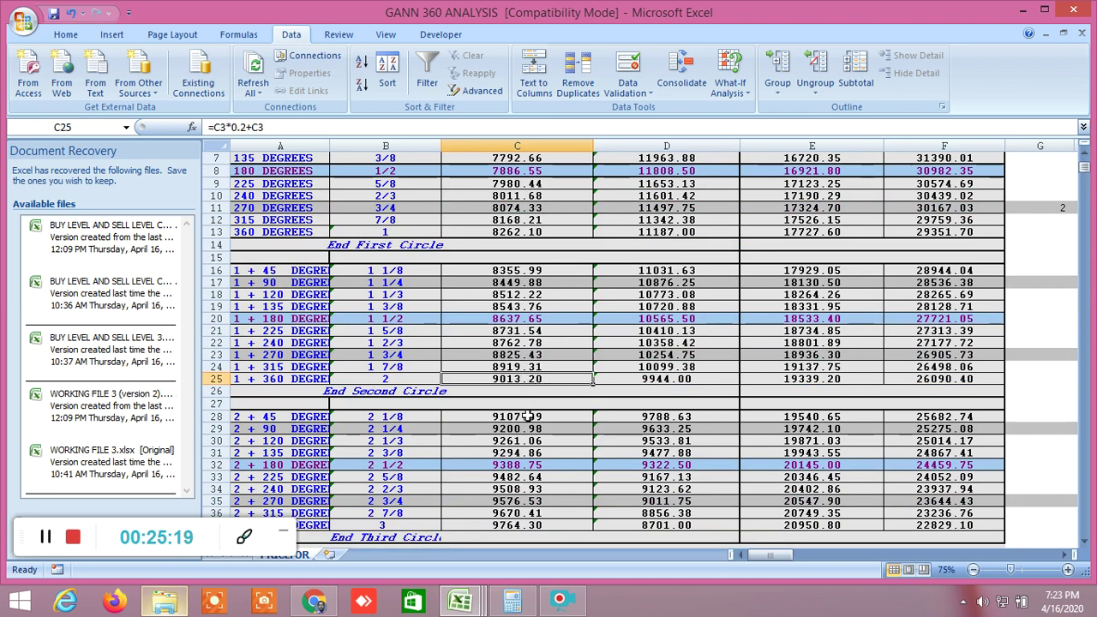
left_click(520, 440)
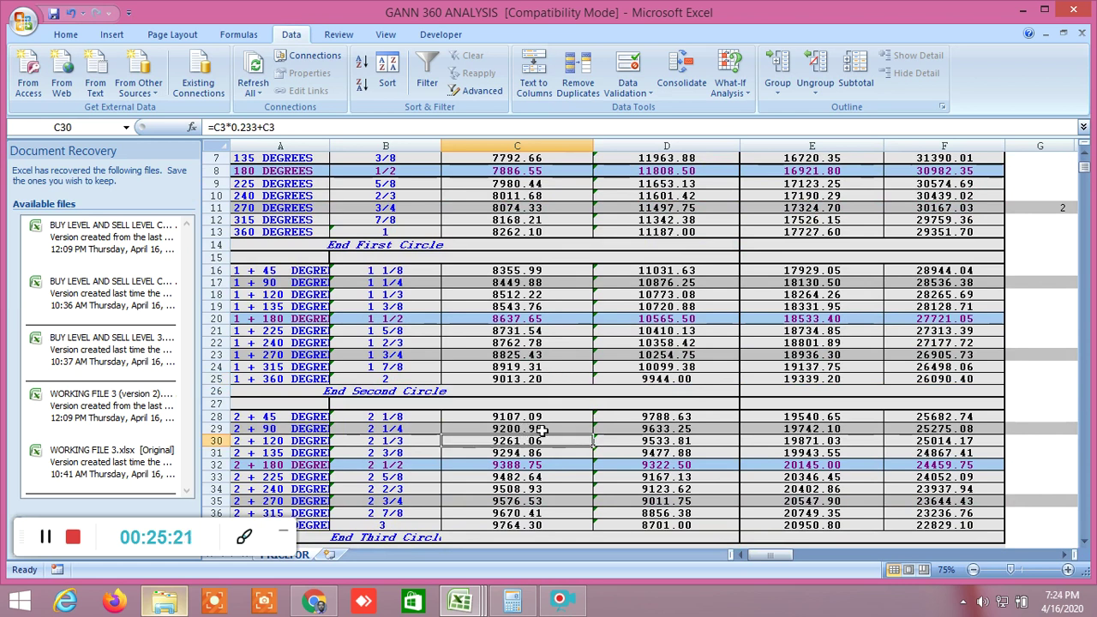
scroll(519, 384, "up", 2)
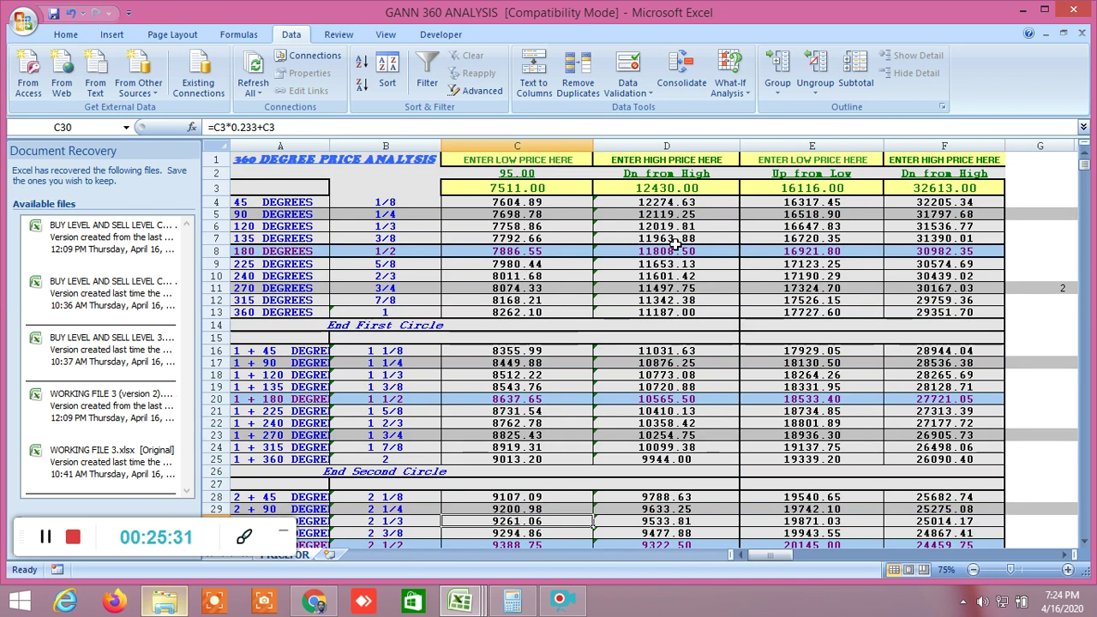
scroll(672, 373, "down", 3)
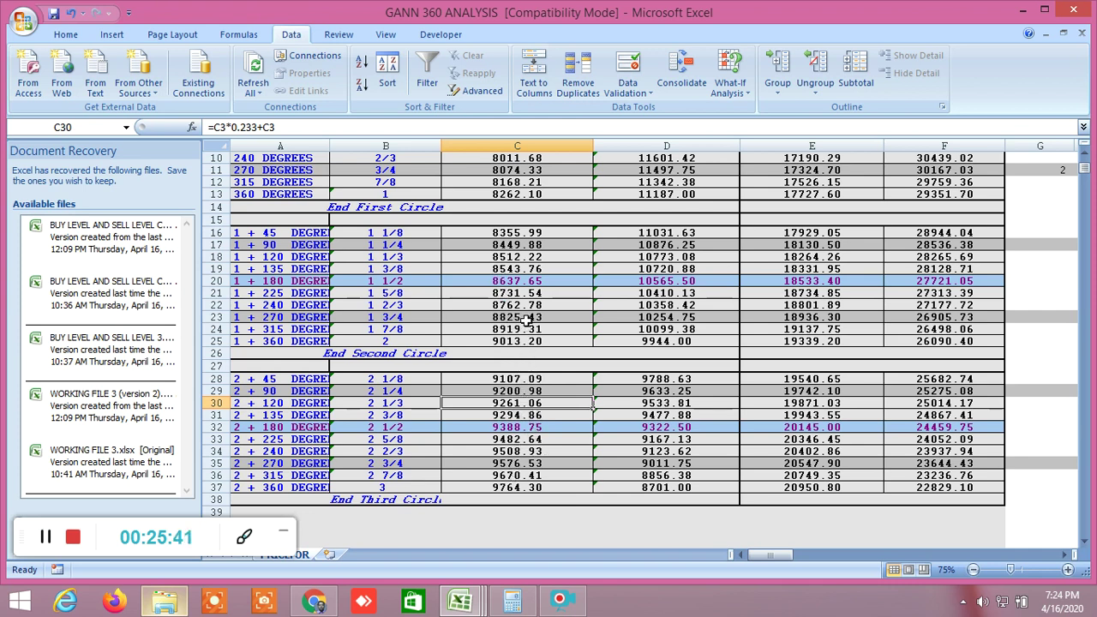
left_click(518, 488)
left_click(534, 523)
left_click(527, 513)
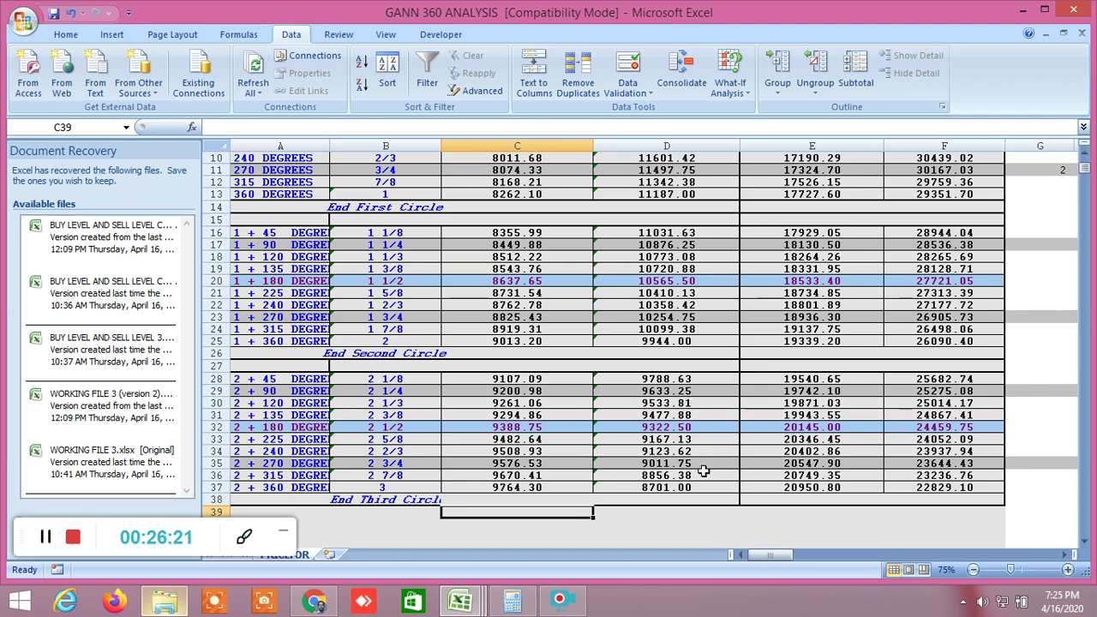
Review the levels projected up from the 16116 low, checking the 1 + 360 degrees level in the second circle.
scroll(761, 480, "up", 3)
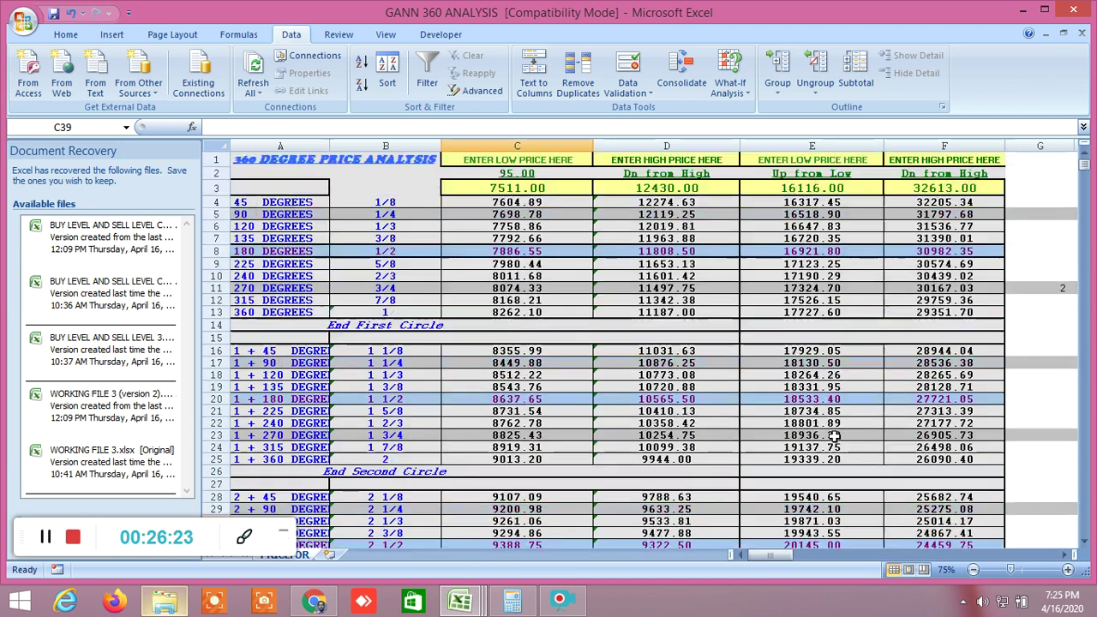
scroll(832, 433, "down", 3)
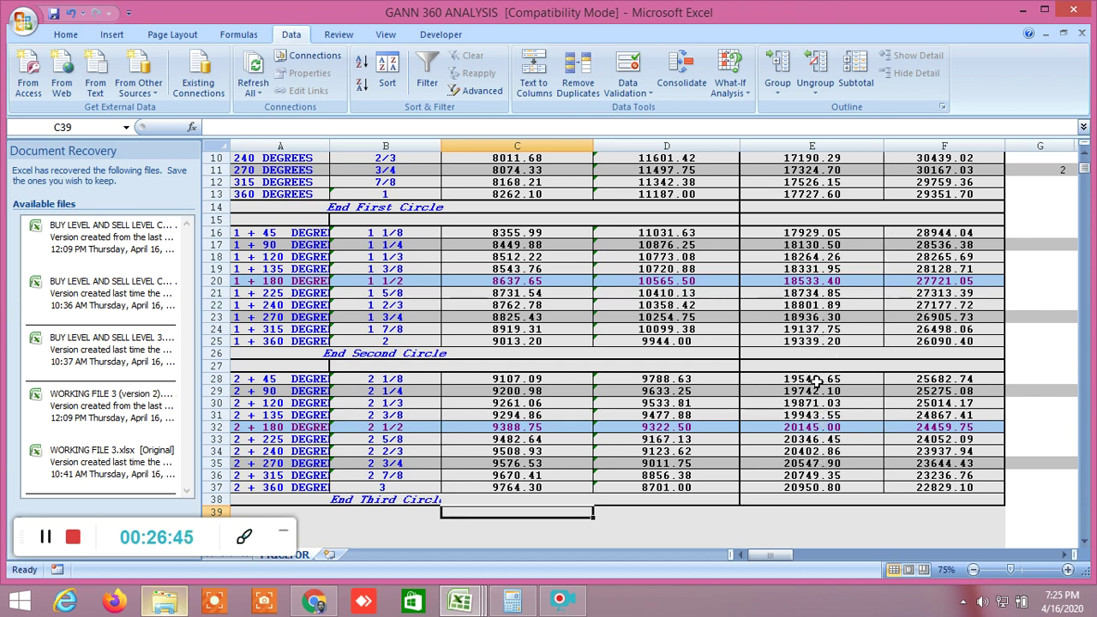
left_click(815, 343)
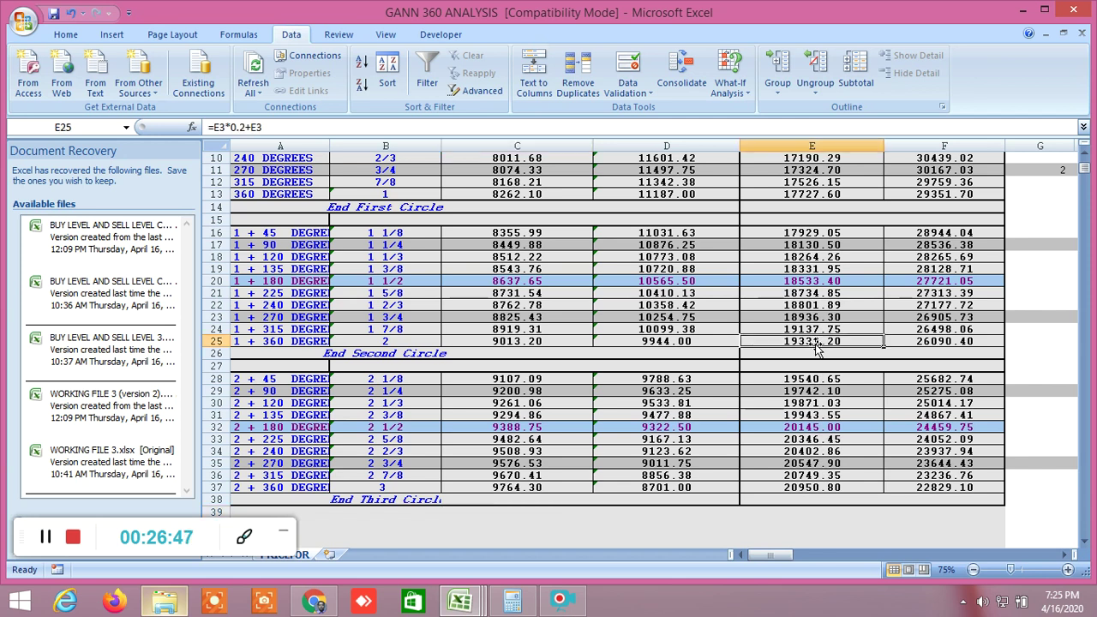
left_click(1027, 364)
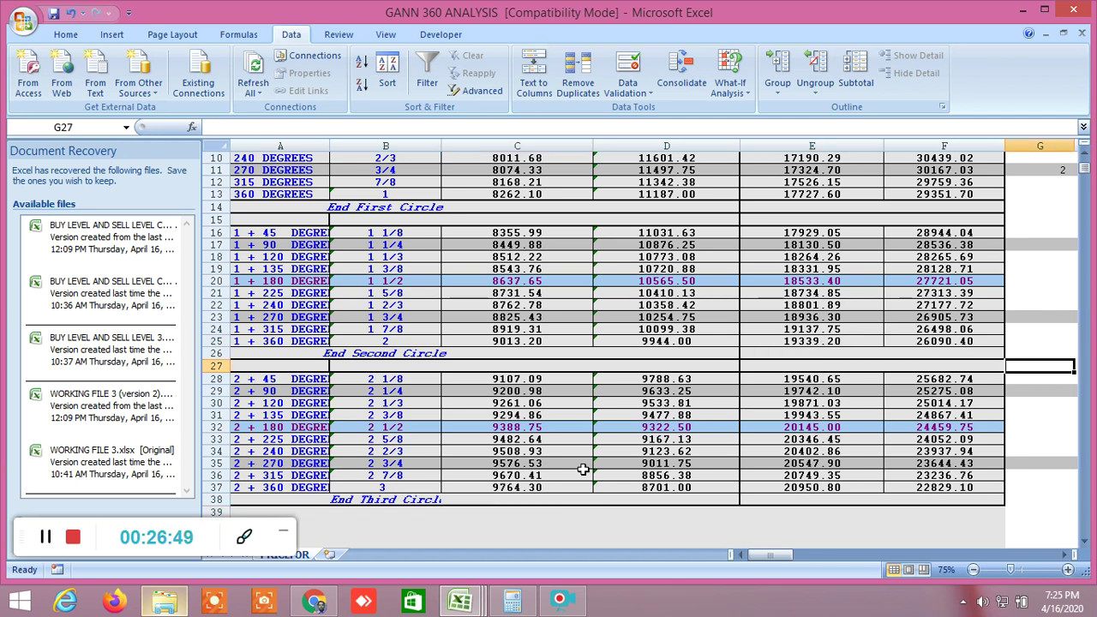
Switch to the BUY LEVEL AND SELL LEVEL CUM SCREENER workbook and find the NIFTY and BANKNIFTY rows.
mouse_move(456, 596)
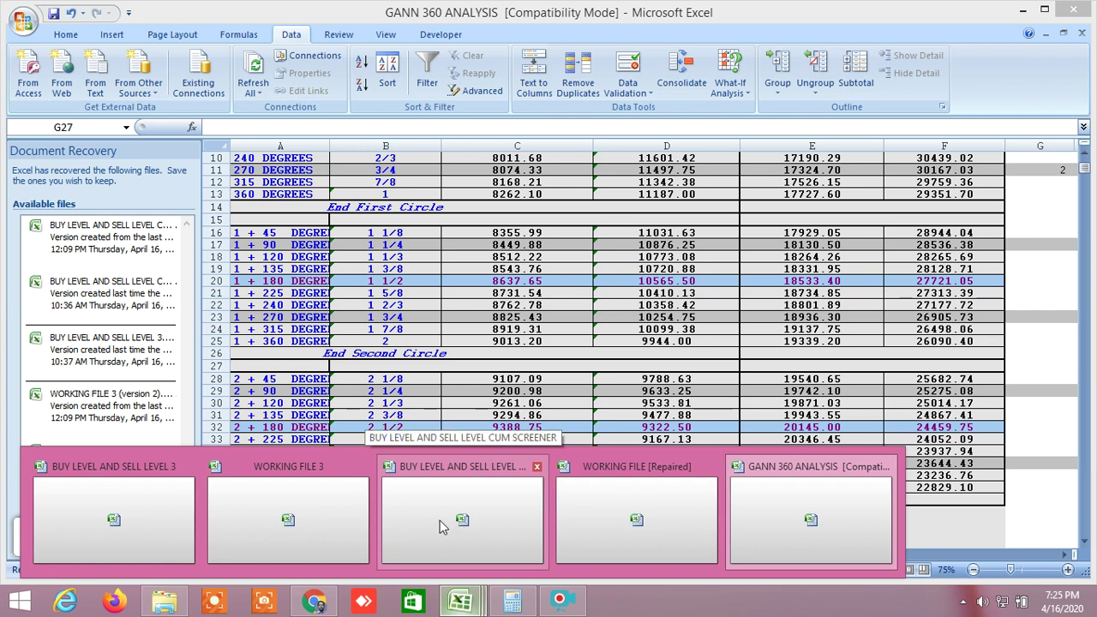
left_click(482, 526)
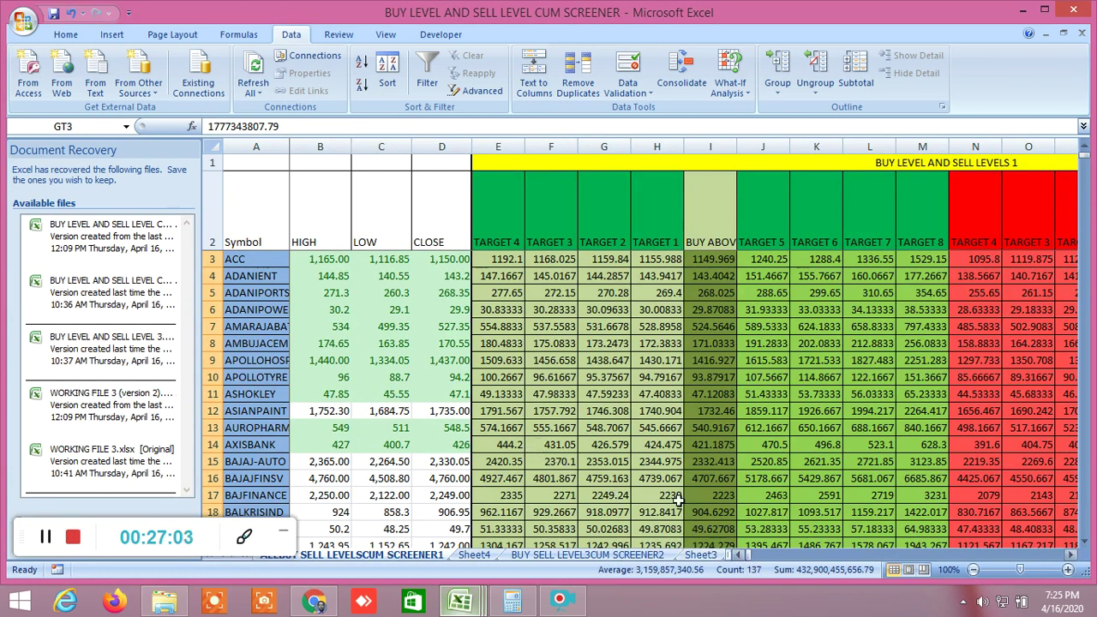
scroll(487, 463, "down", 10)
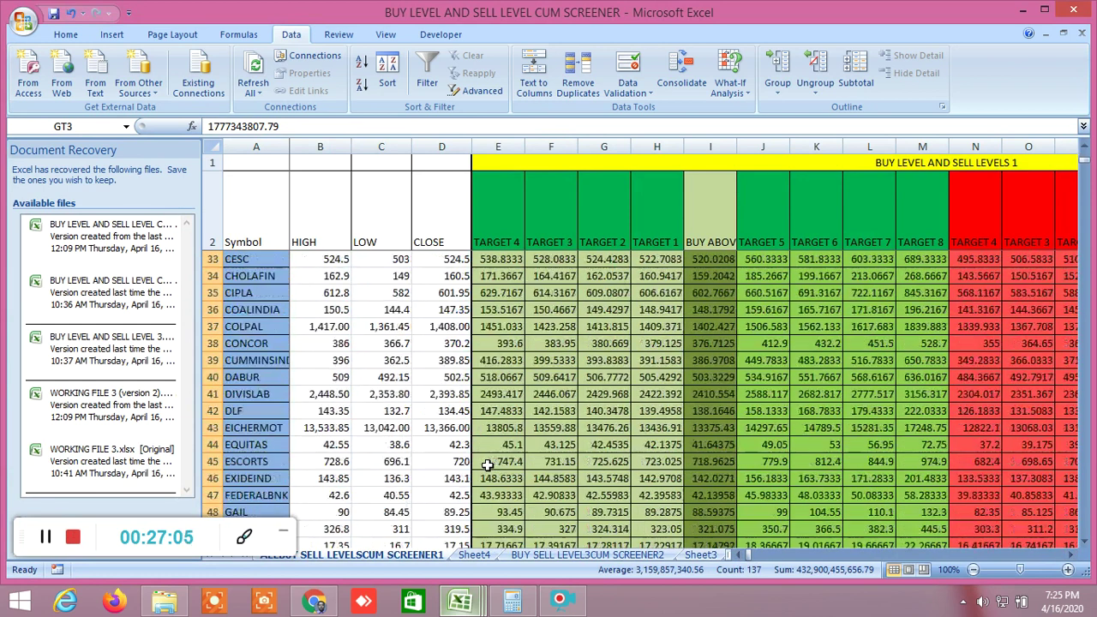
scroll(487, 464, "down", 20)
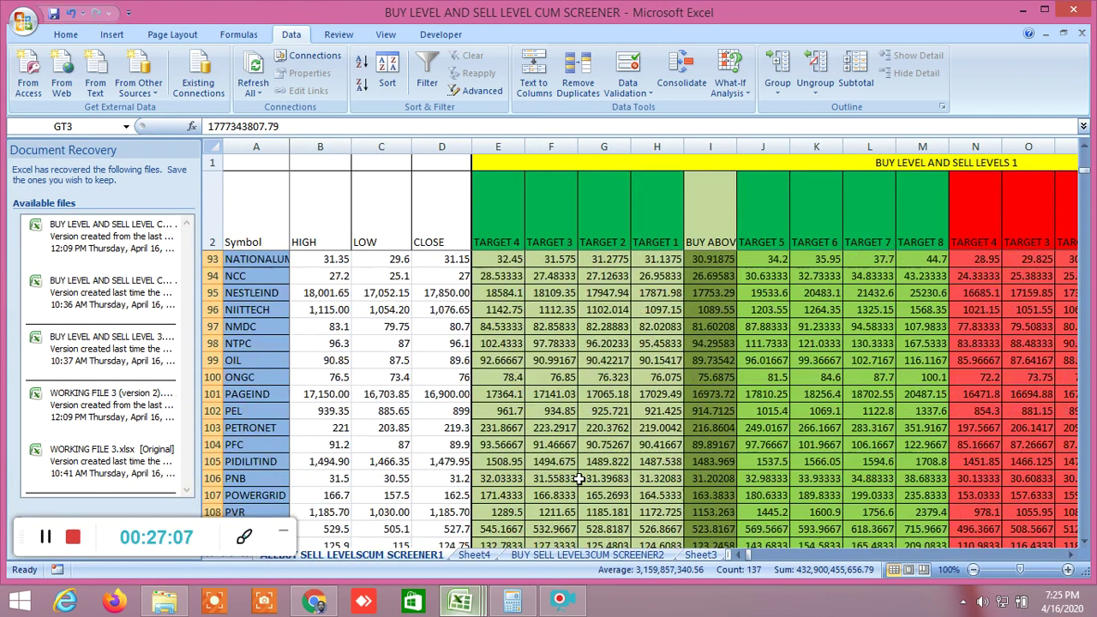
scroll(580, 478, "down", 18)
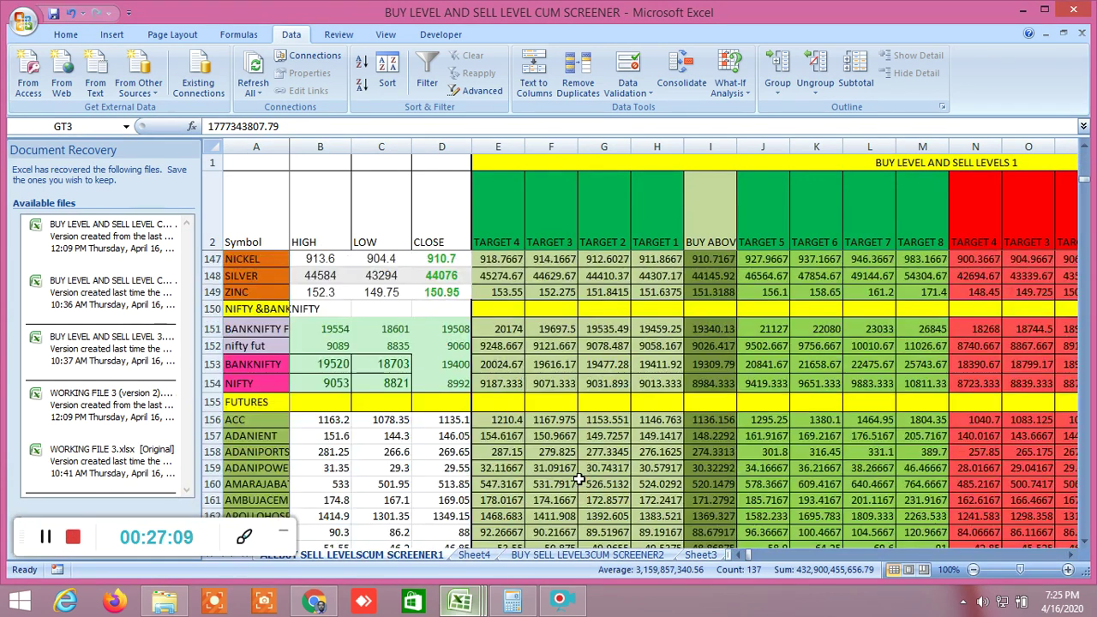
Find the 360 DEGREE PRICE ANALYSIS UPSIDE FIRST CYCLE columns in the screener sheet.
left_click(747, 555)
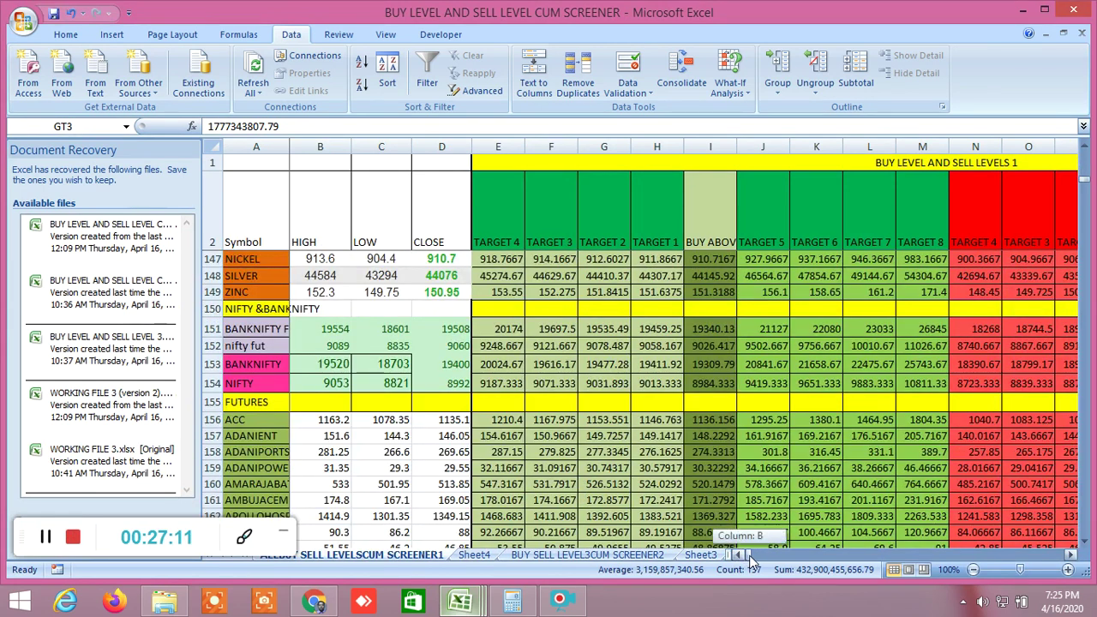
left_click_drag(750, 558, 750, 556)
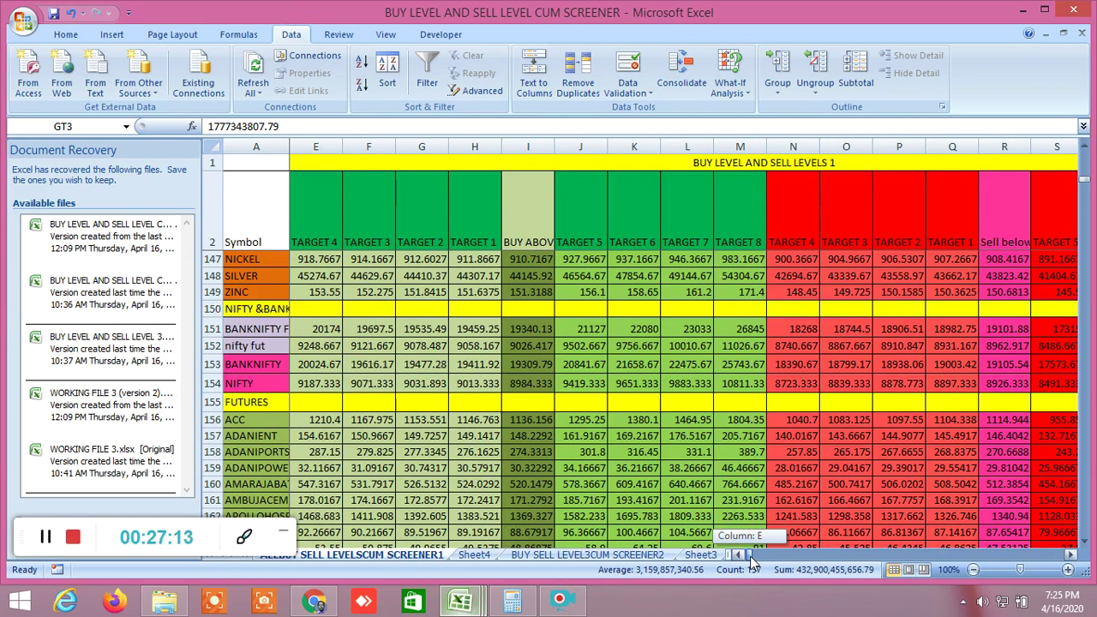
left_click_drag(750, 556, 751, 556)
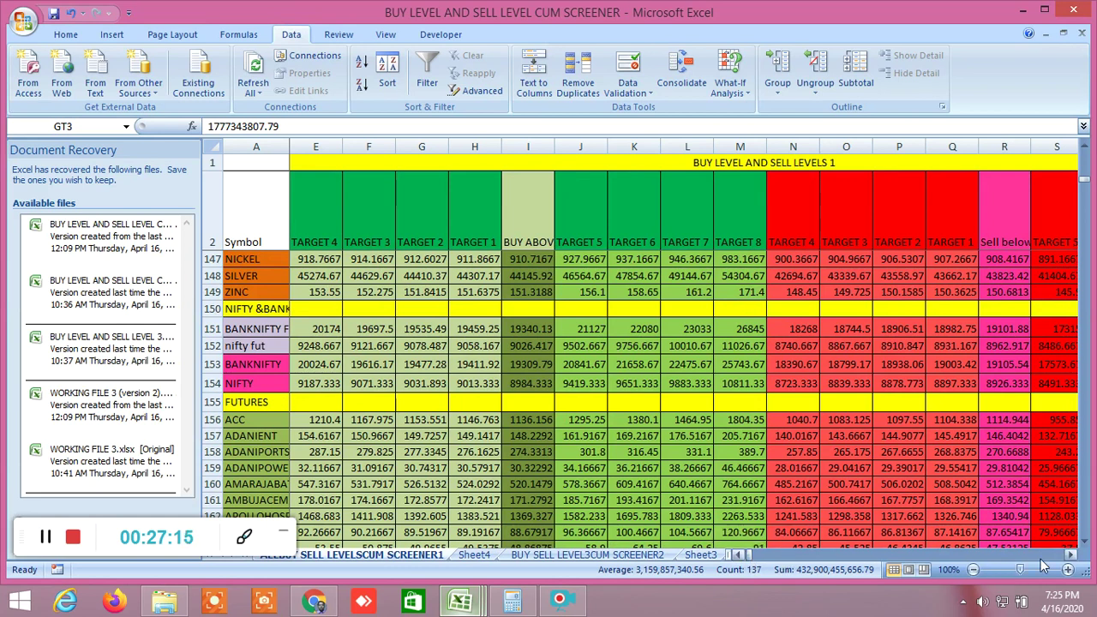
left_click_drag(1075, 557, 1075, 557)
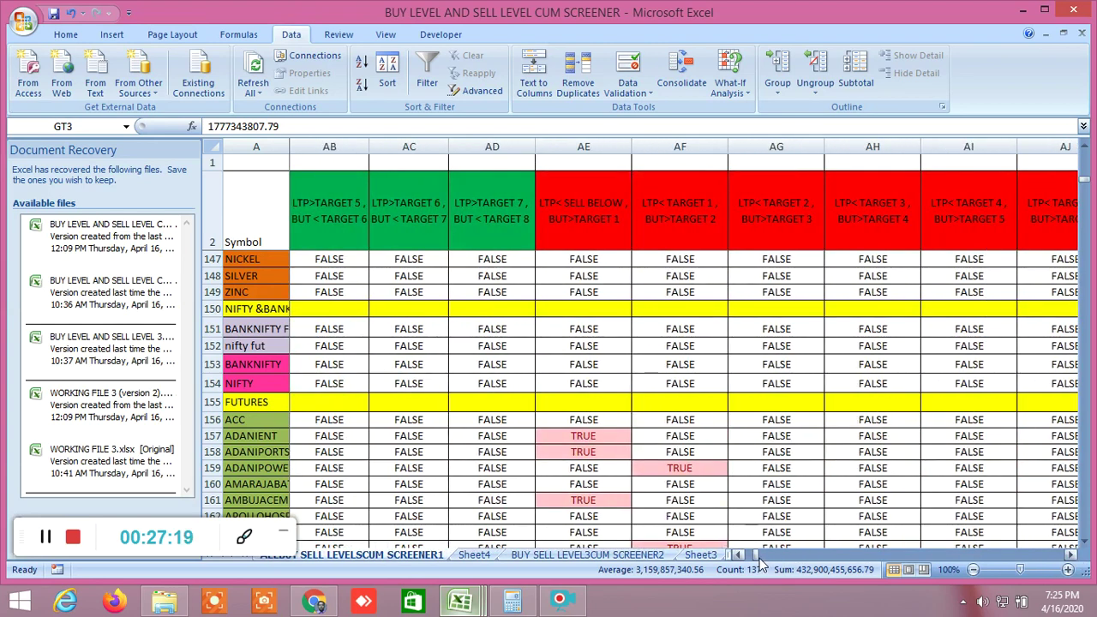
left_click_drag(759, 559, 866, 569)
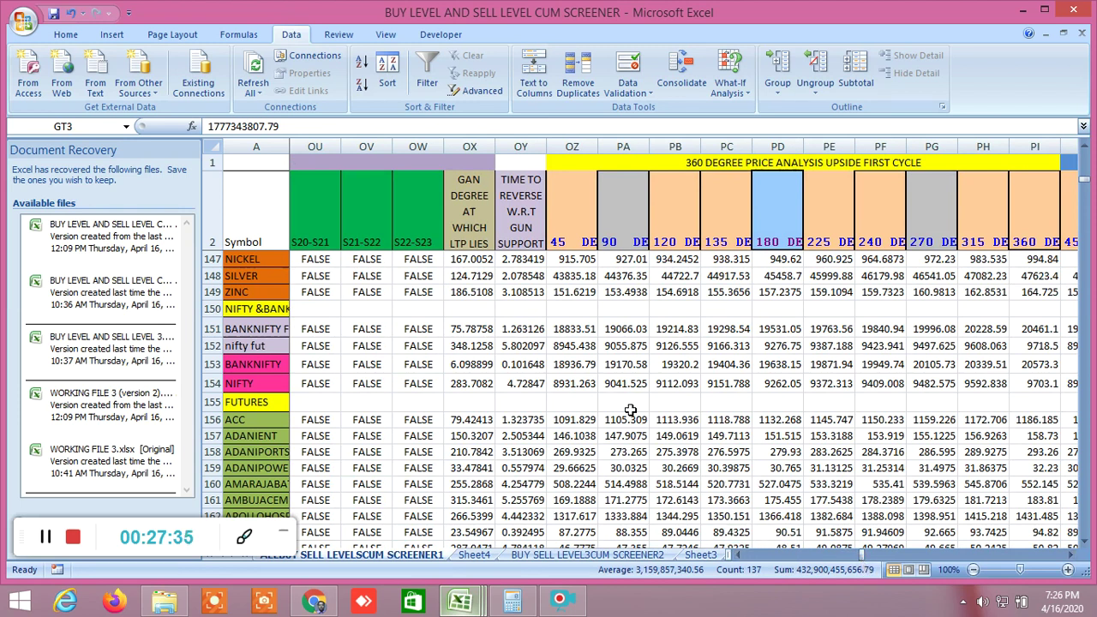
Examine the upside first cycle degree levels for the NIFTY row, starting at 45 degrees.
double_click(758, 163)
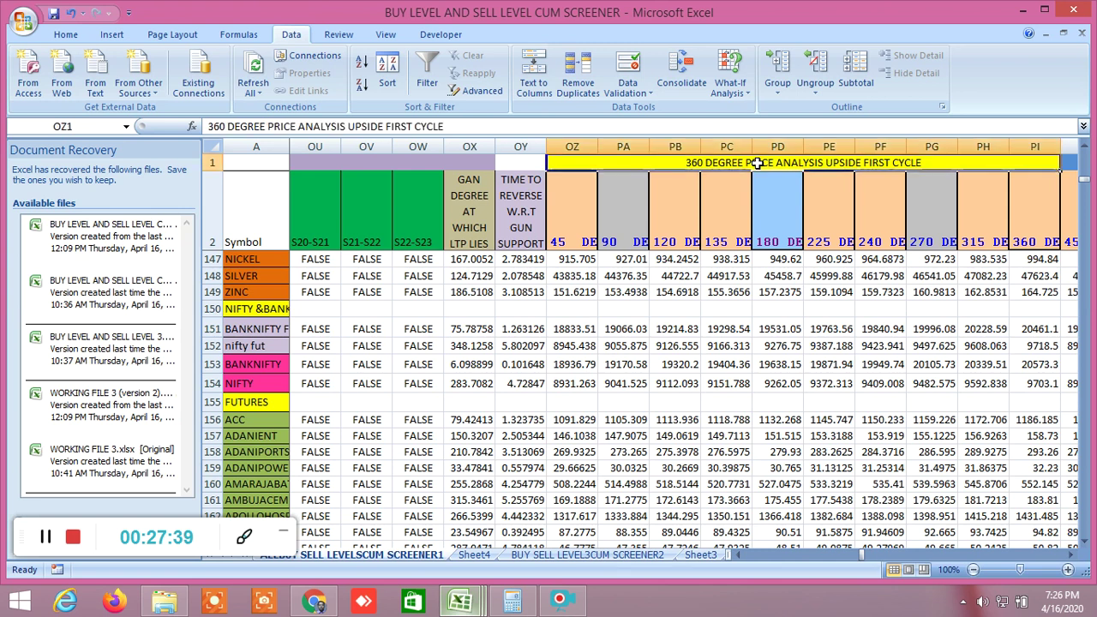
left_click(666, 400)
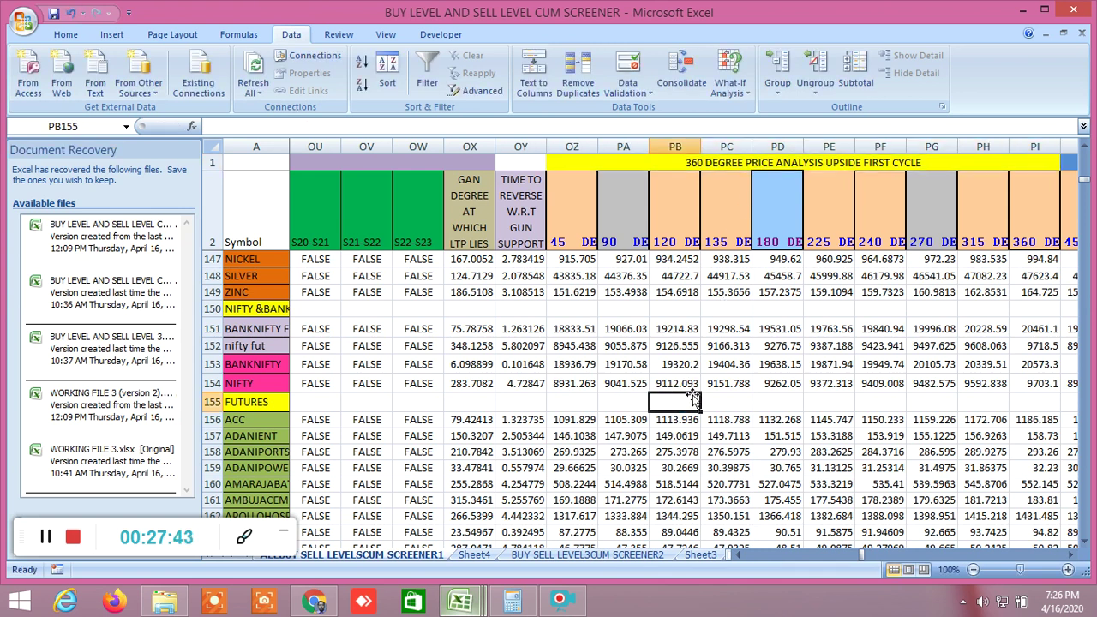
double_click(573, 384)
left_click(687, 405)
Review the Gann Square of 9 columns, and select BANKNIFTY's cell in the column for the Gann degree at which LTP lies.
double_click(739, 556)
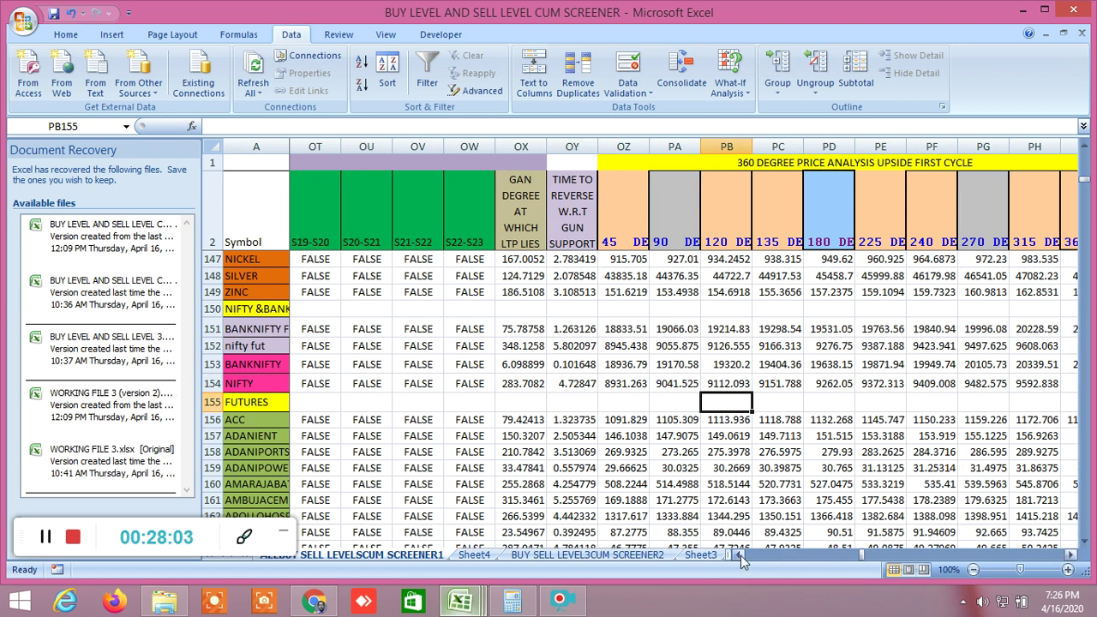
left_click(739, 555)
left_click(739, 556)
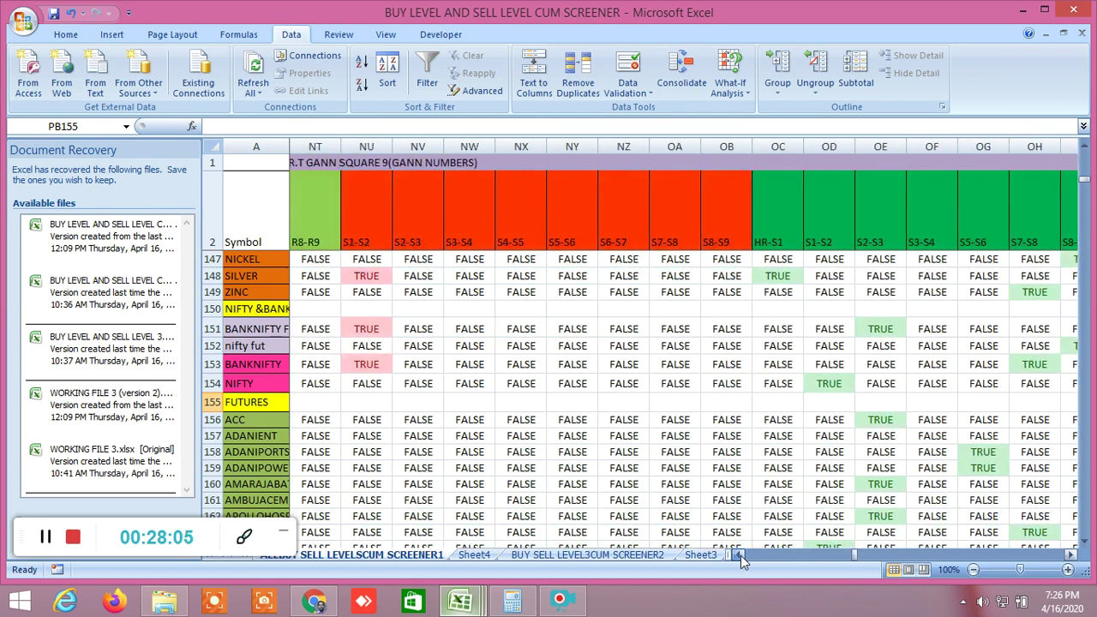
left_click_drag(741, 555, 741, 556)
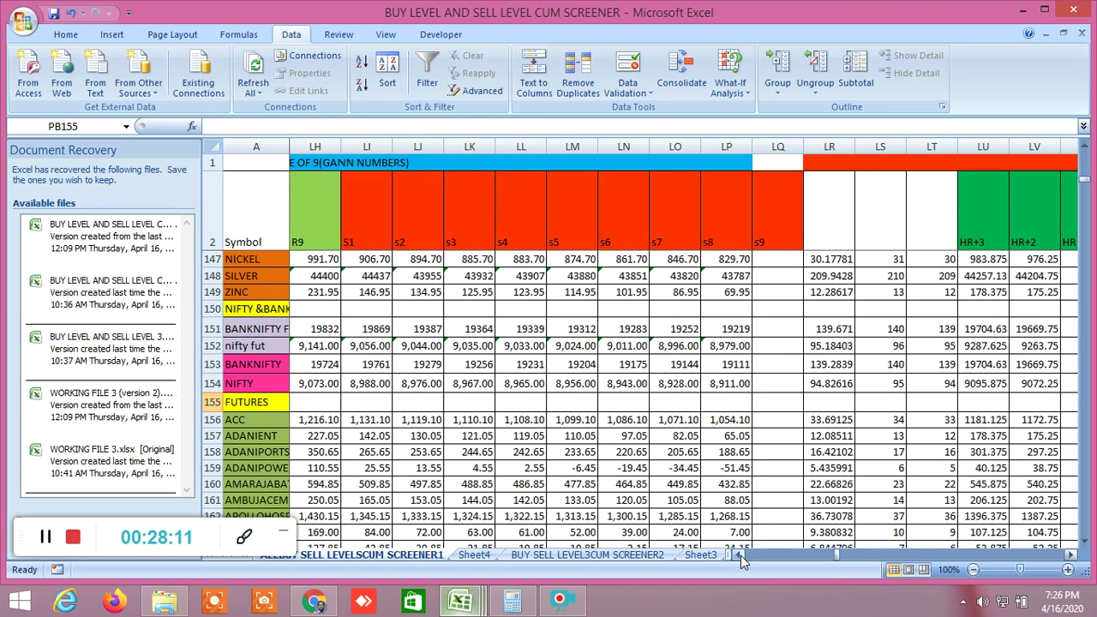
left_click(740, 556)
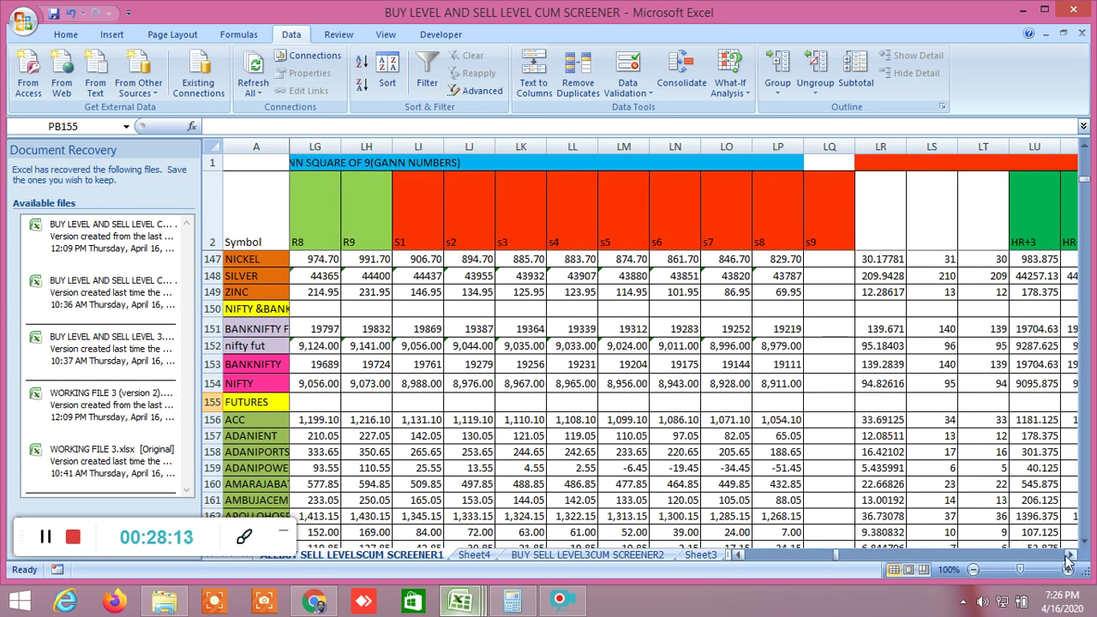
left_click_drag(1069, 562, 1068, 561)
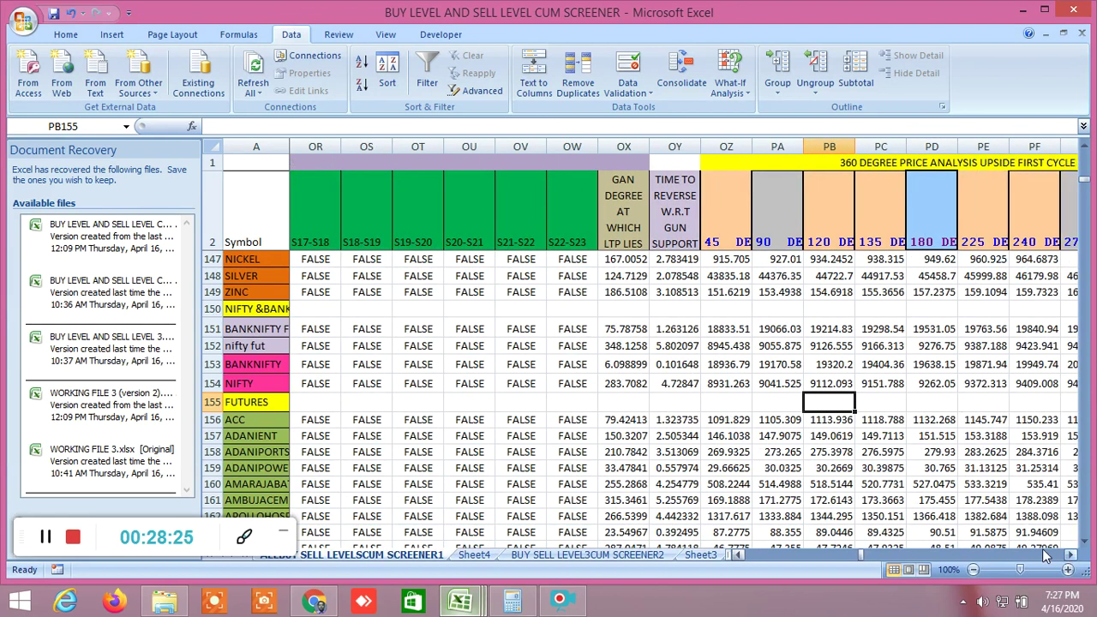
left_click(626, 366)
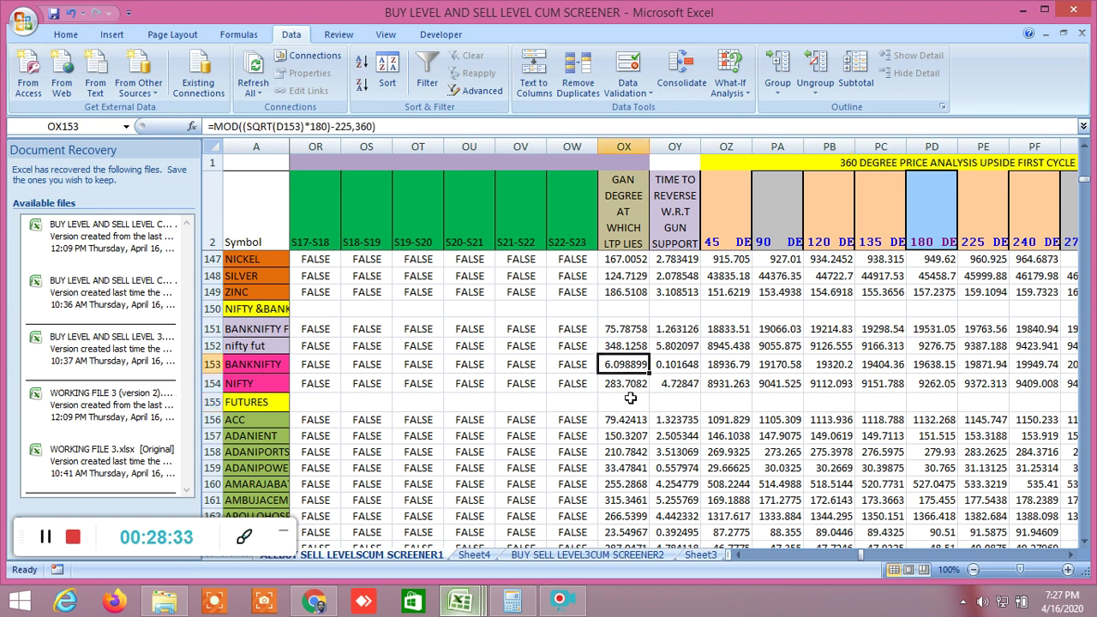
Check NIFTY's Gann degree at which LTP lies and its upside first cycle levels through 360 degrees.
left_click(628, 386)
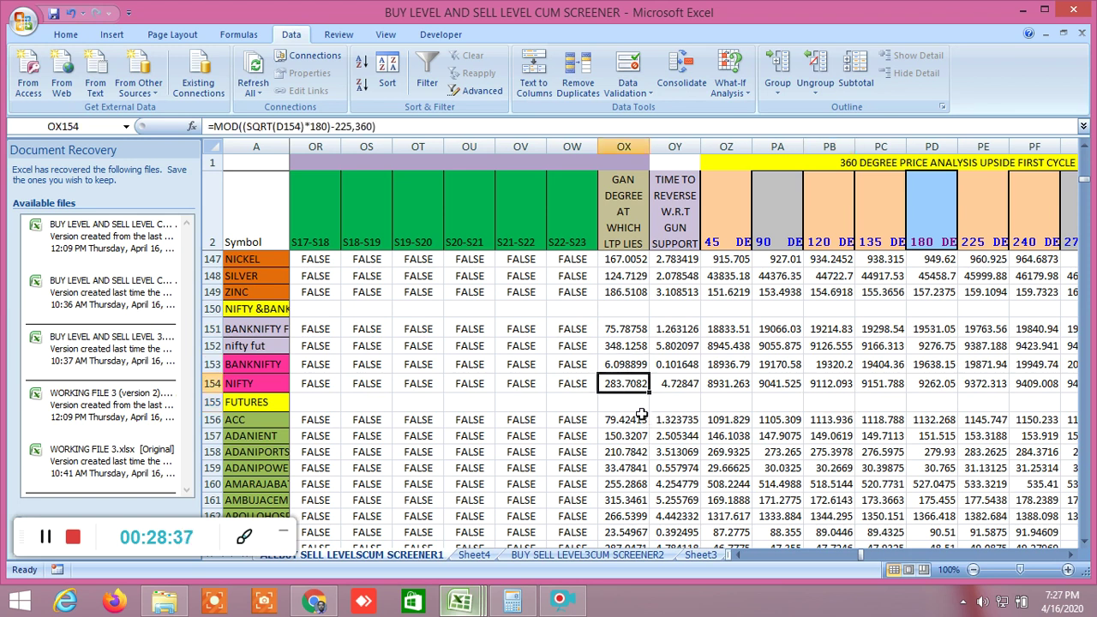
left_click(677, 408)
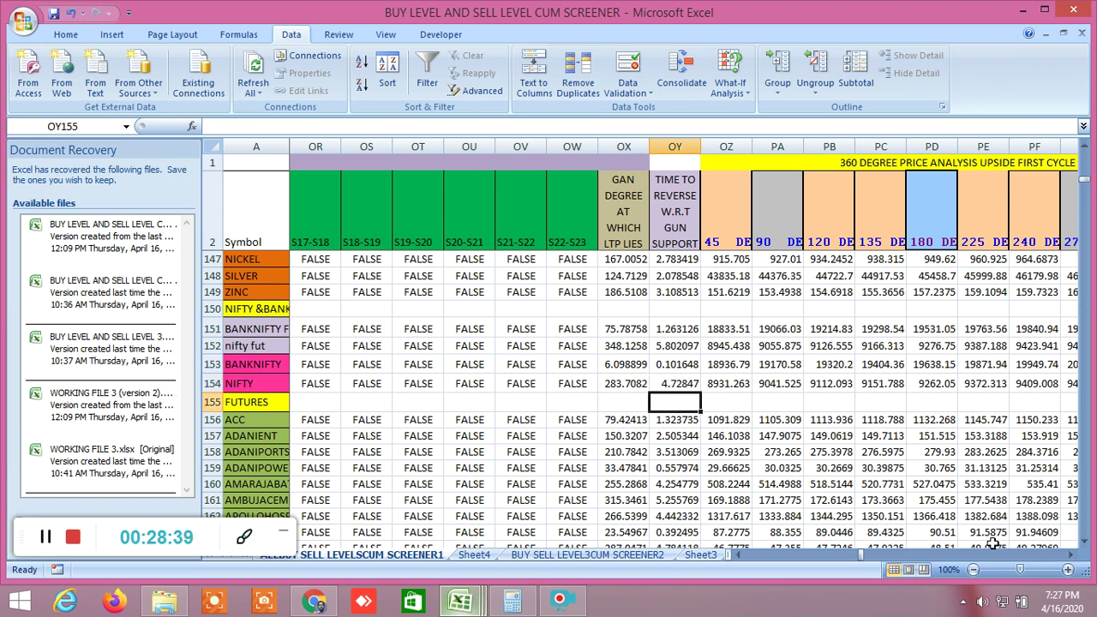
left_click_drag(864, 559, 864, 564)
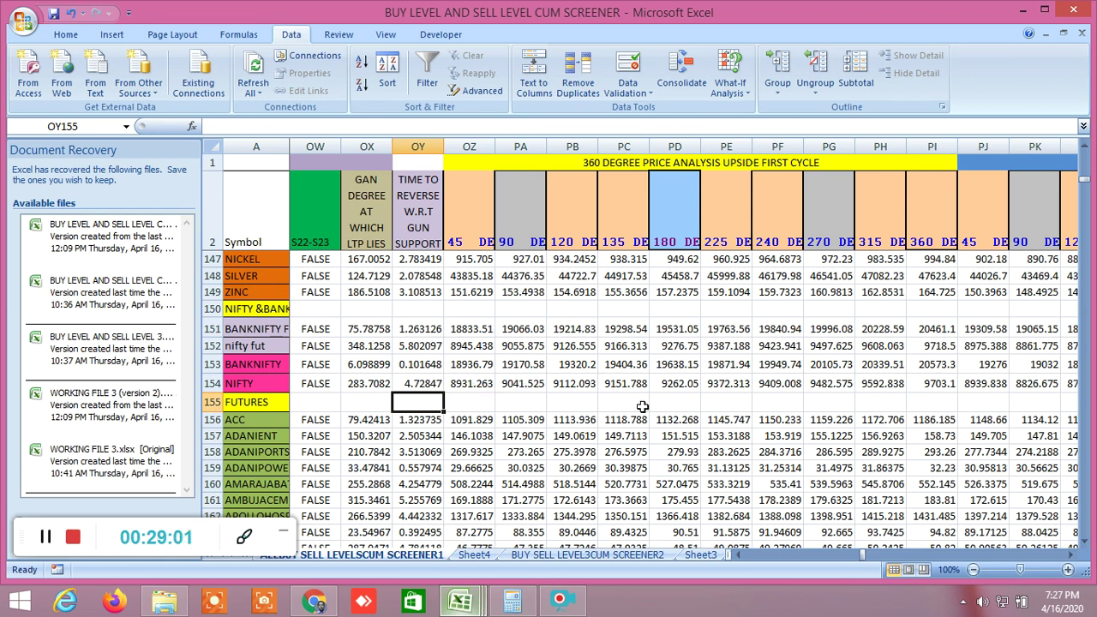
Examine the 360 DEGREE PRICE ANALYSIS DOWNSIDE FIRST CYCLE levels for NIFTY and BANKNIFTY from 45 to 360 degrees.
mouse_move(864, 558)
left_mouse_down()
mouse_move(738, 565)
mouse_move(751, 555)
mouse_move(869, 576)
left_mouse_up()
left_click(740, 556)
left_click(740, 556)
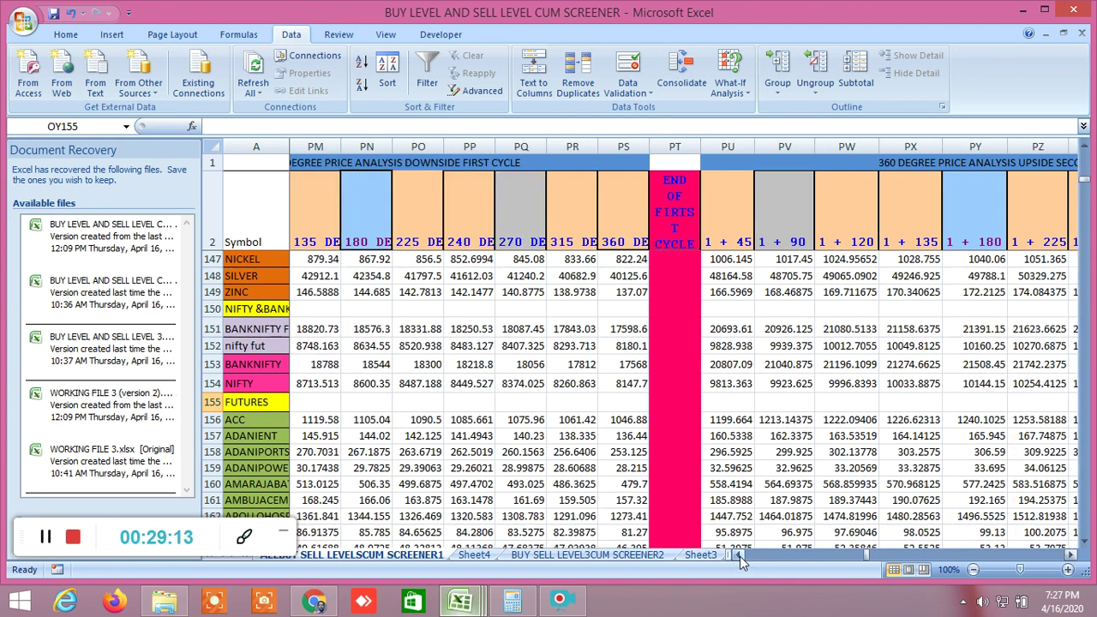
left_click(740, 555)
left_click(740, 555)
left_click(740, 555)
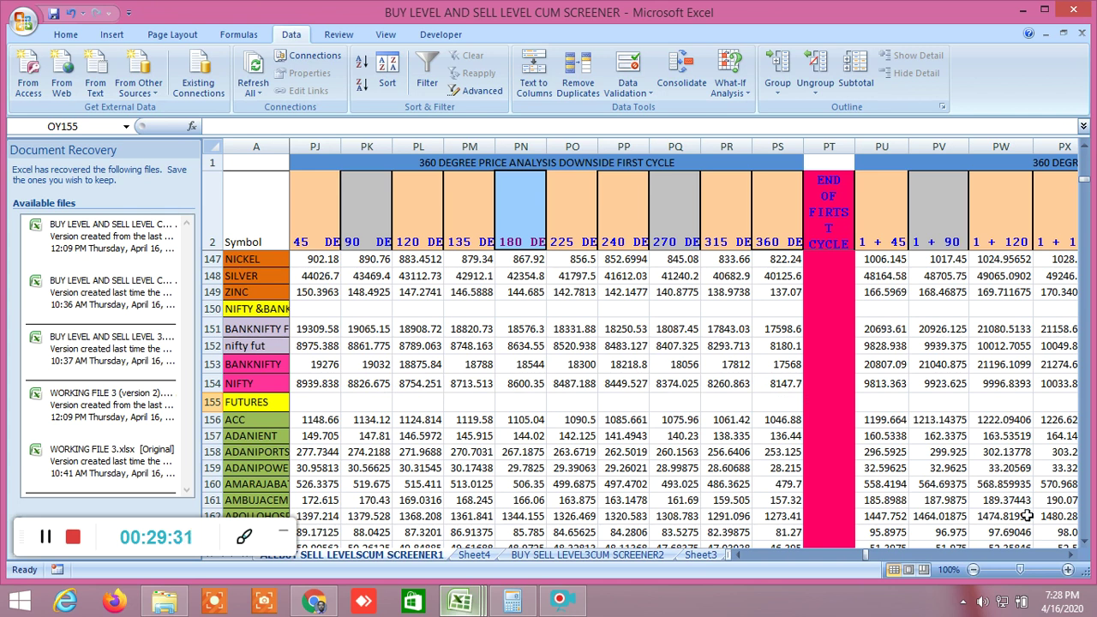
Review the upside and downside second cycle degree levels for NIFTY and BANKNIFTY.
left_click(1071, 558)
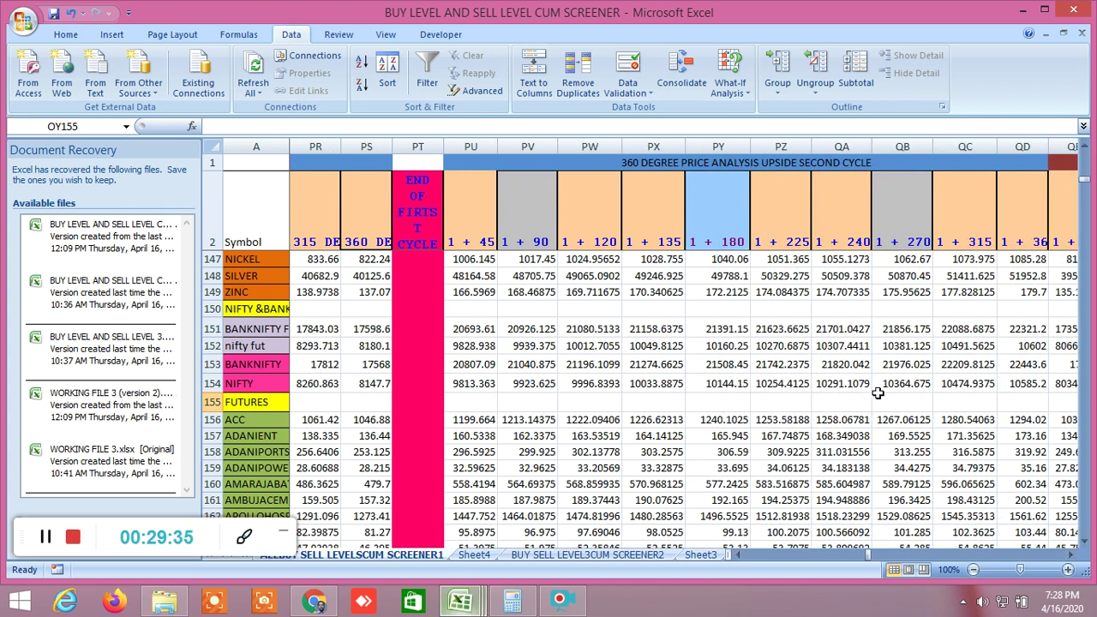
left_click(1077, 557)
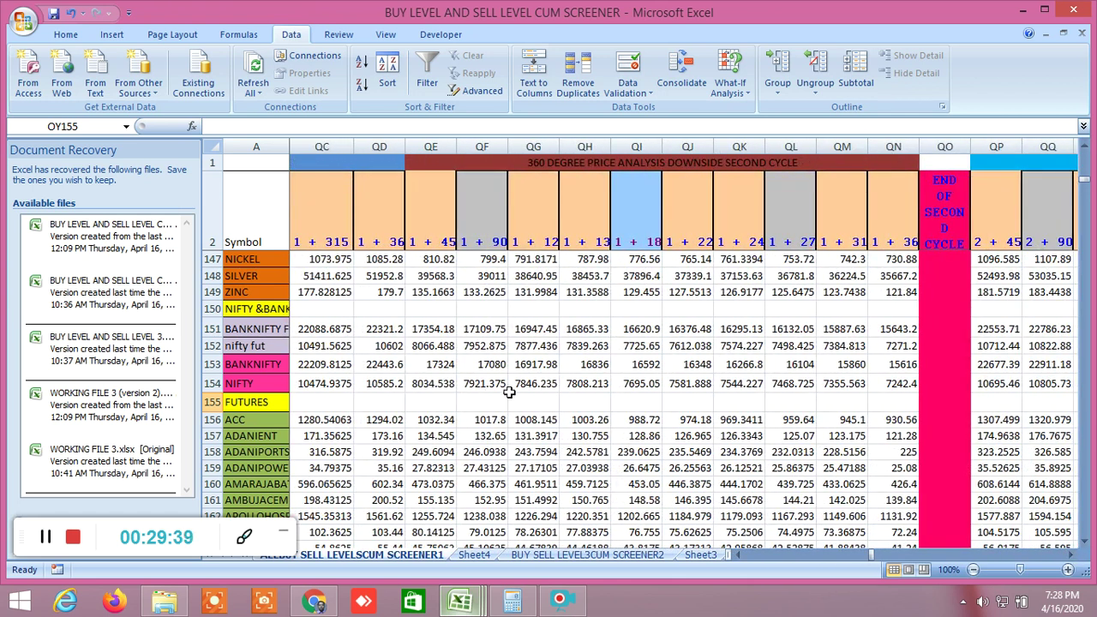
Review the upside and downside third cycle degree levels for NIFTY and BANKNIFTY, up to the END OF THIRD CYCLE column.
left_click(1072, 557)
left_click(1069, 557)
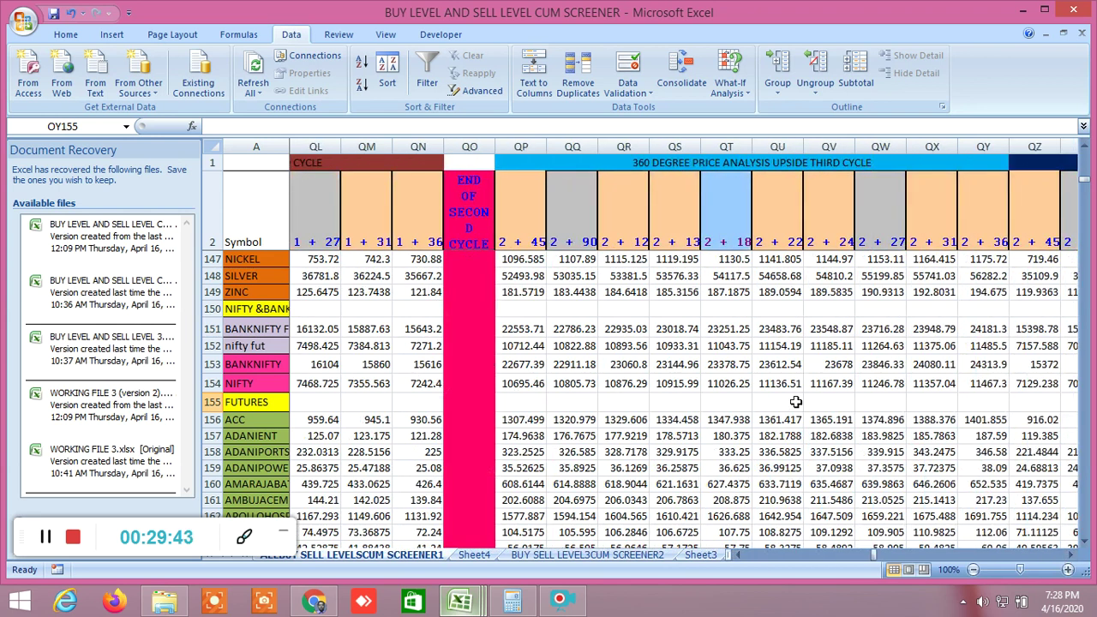
left_click(1074, 557)
left_click(1073, 557)
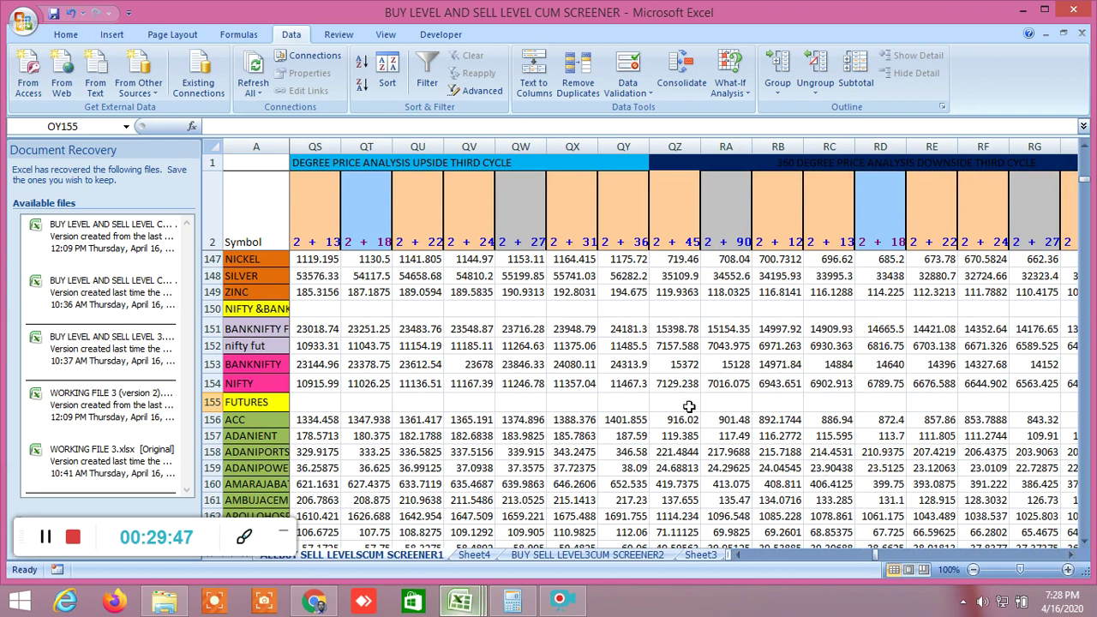
left_click(1074, 557)
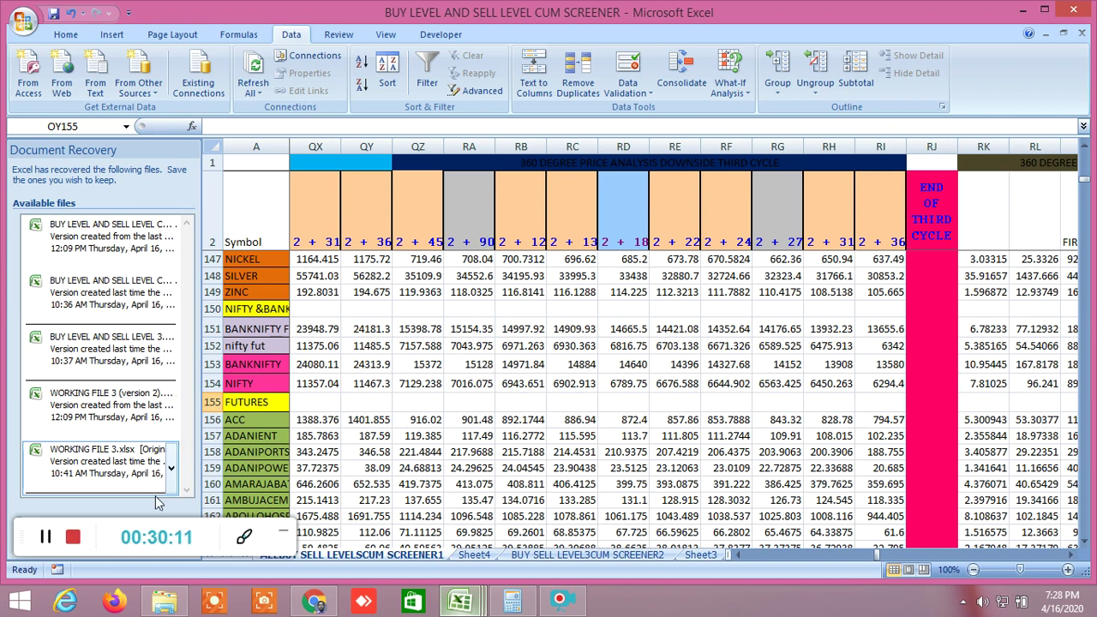
left_click(75, 540)
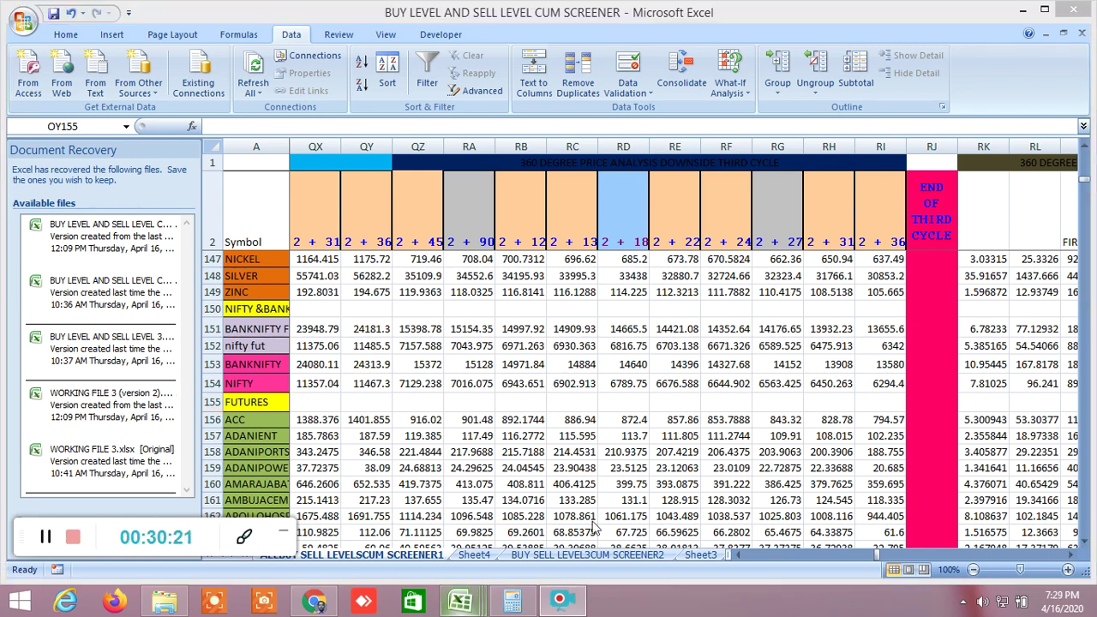